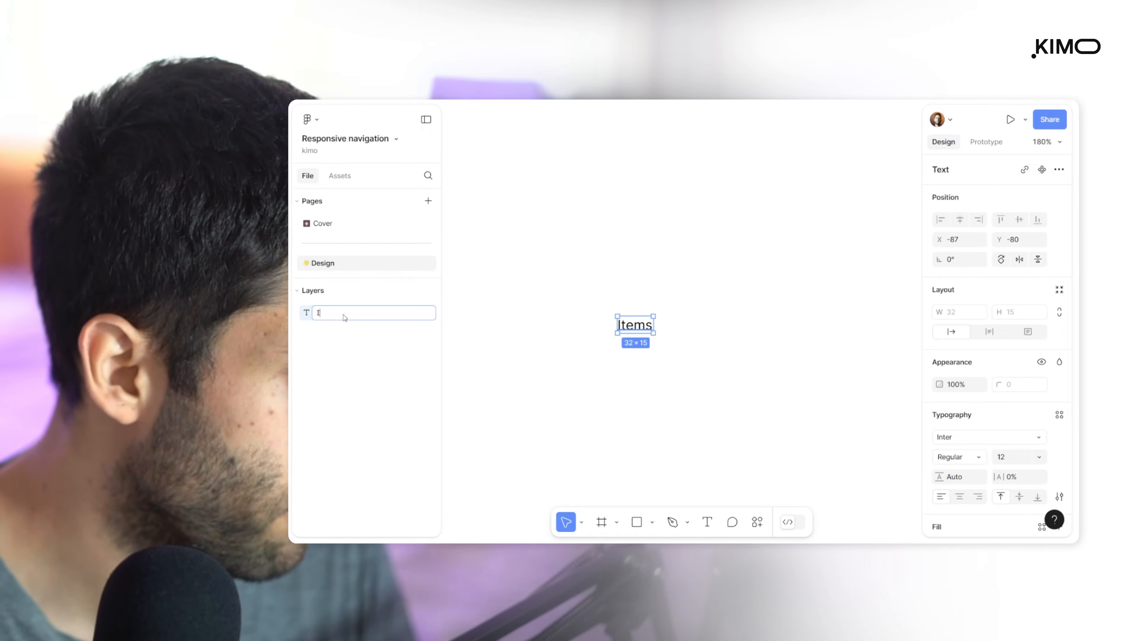
Rename the text layer as Nav Items
text(Nav Items)
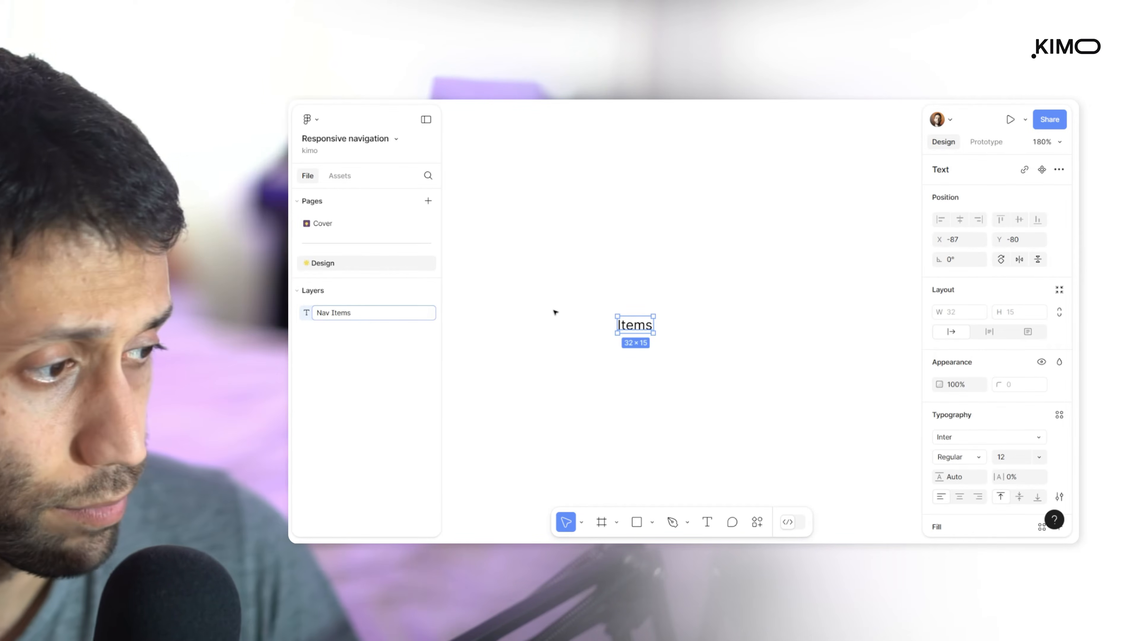
click(555, 325)
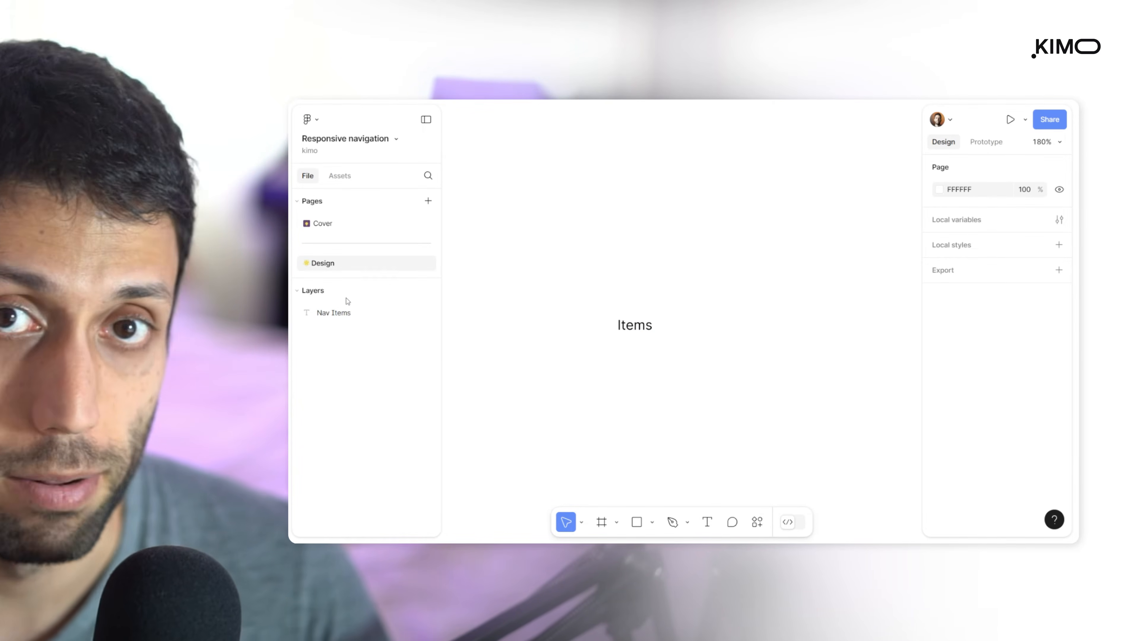
Wrap the Items text in an auto layout frame named Item and name the text layer inside it Text
click(346, 312)
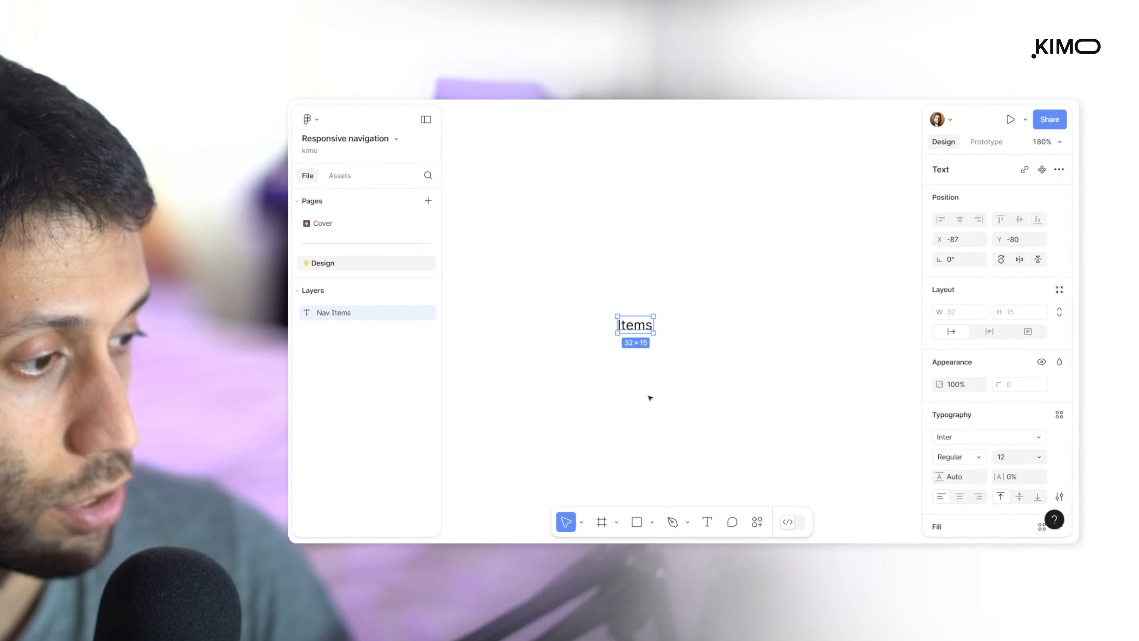
key(shift+a)
click(298, 313)
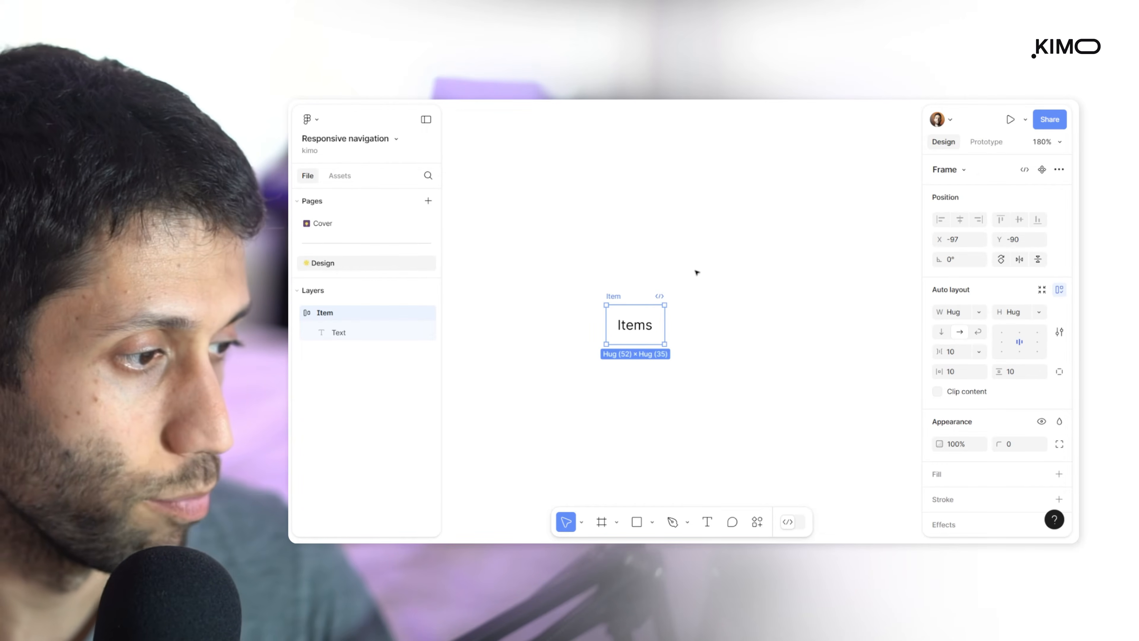
click(697, 272)
Set the Item frame's horizontal and vertical padding to 8
click(610, 298)
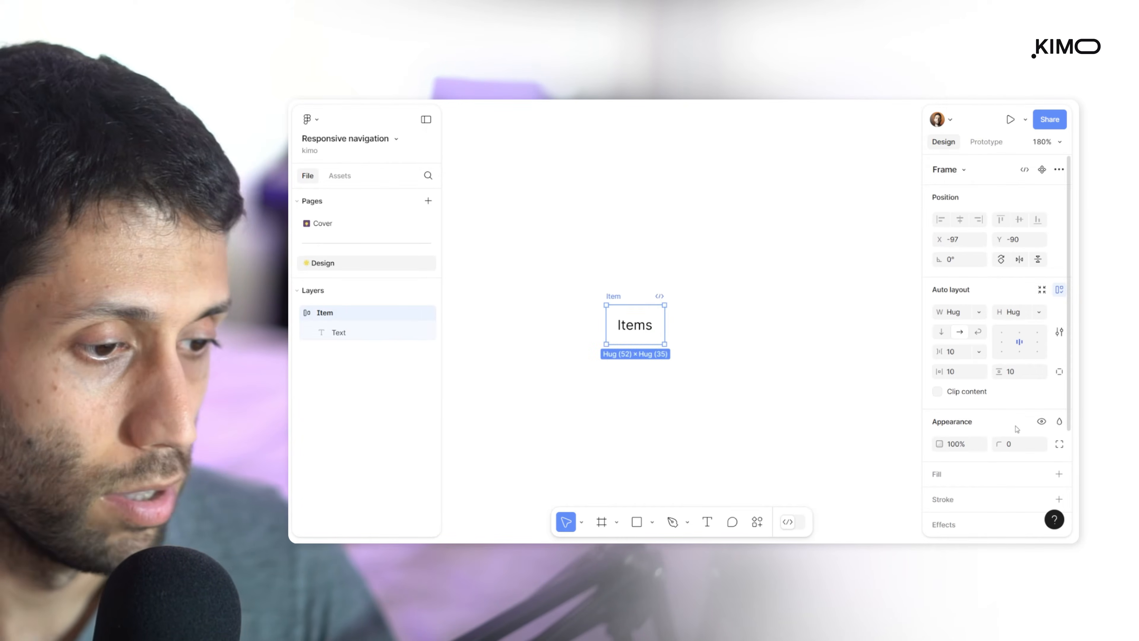
click(962, 371)
text(8)
key(Tab)
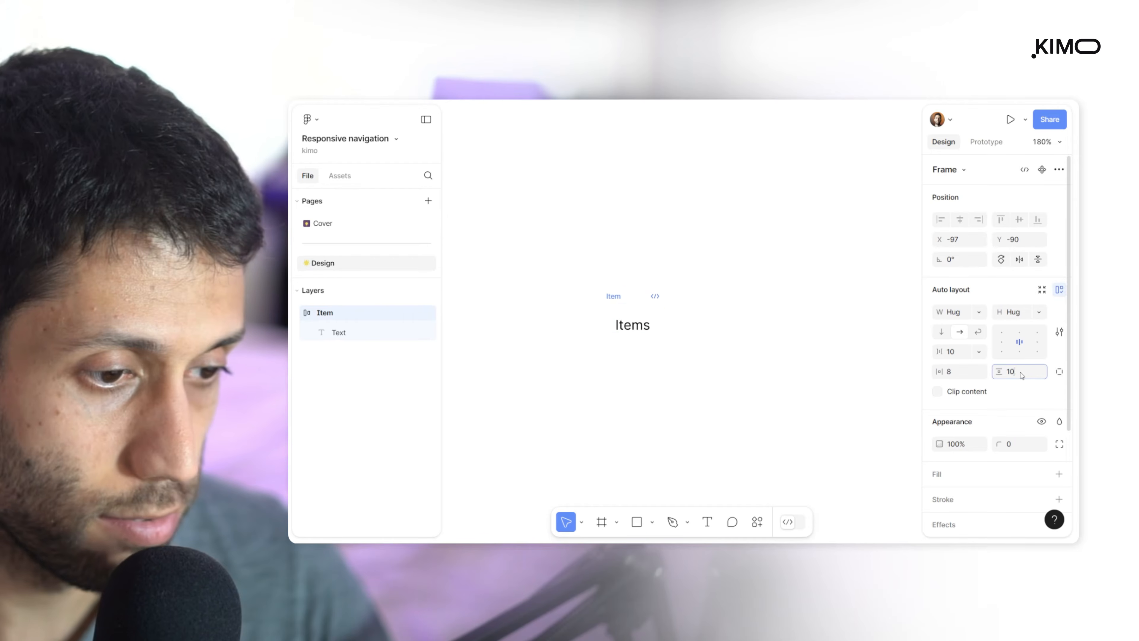
text(8)
key(Return)
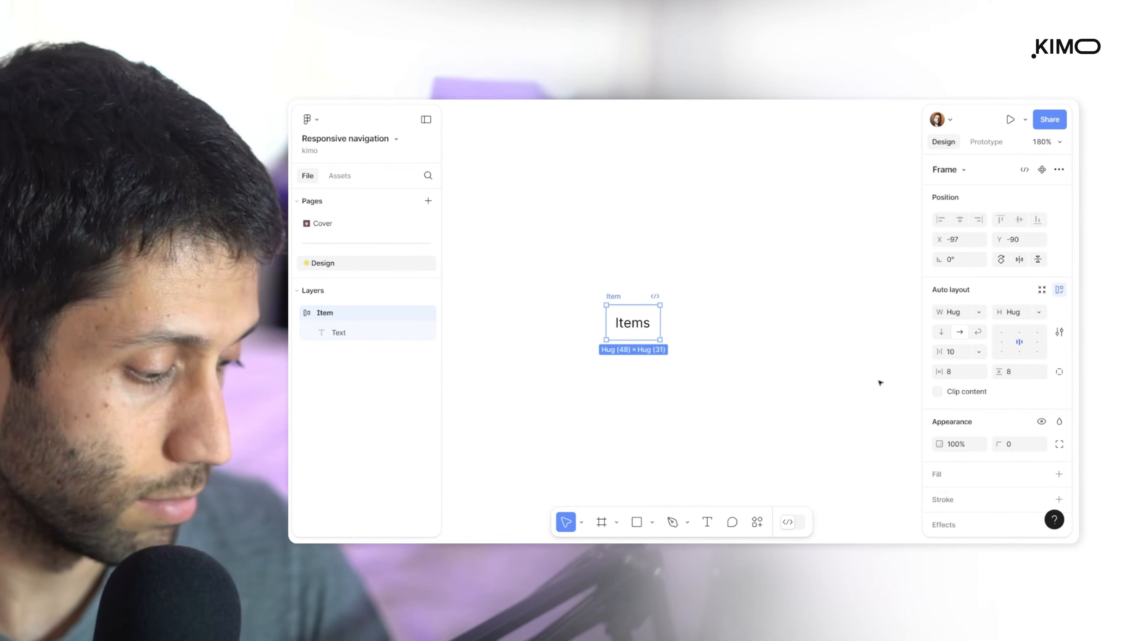
click(708, 366)
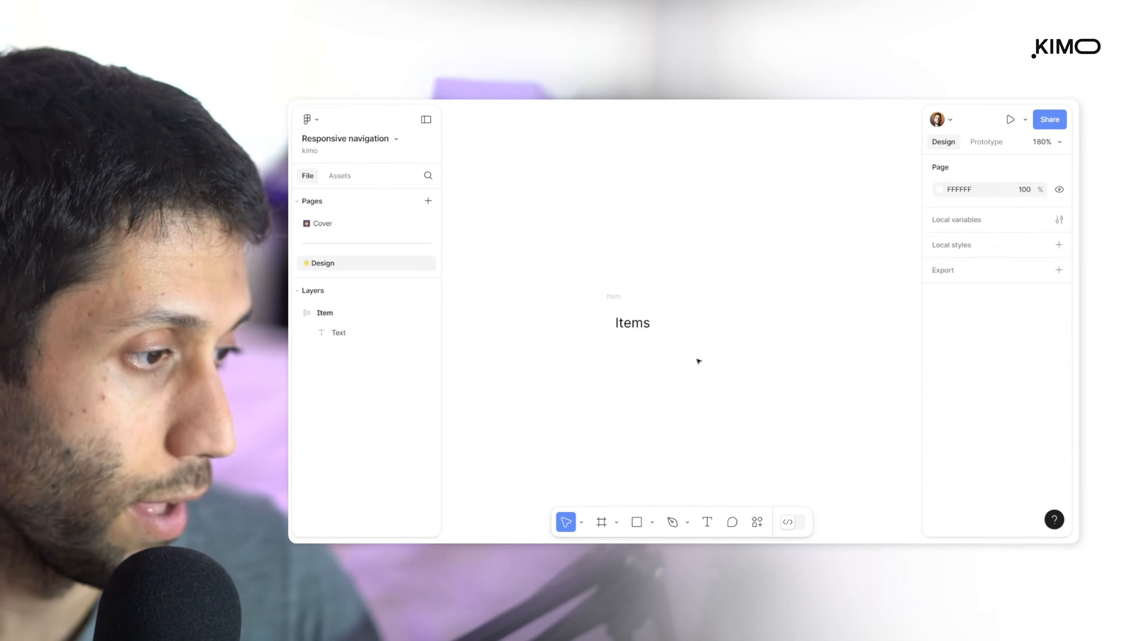
Duplicate the Item frame horizontally until five copies stand in one row
click(613, 297)
drag(613, 299, 749, 300)
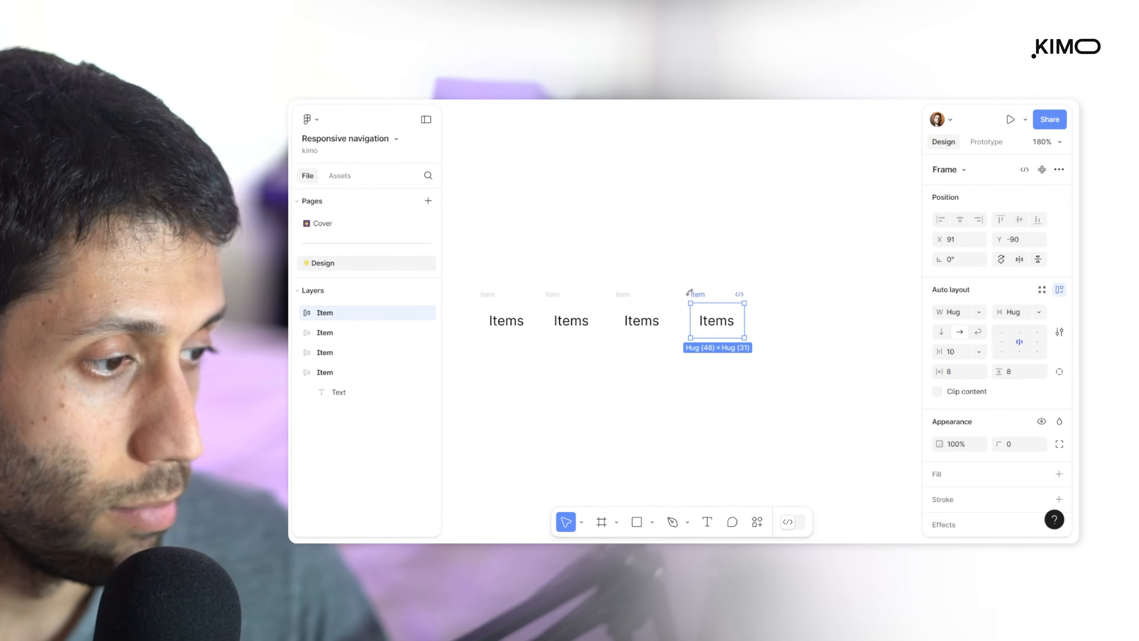
drag(706, 294, 792, 294)
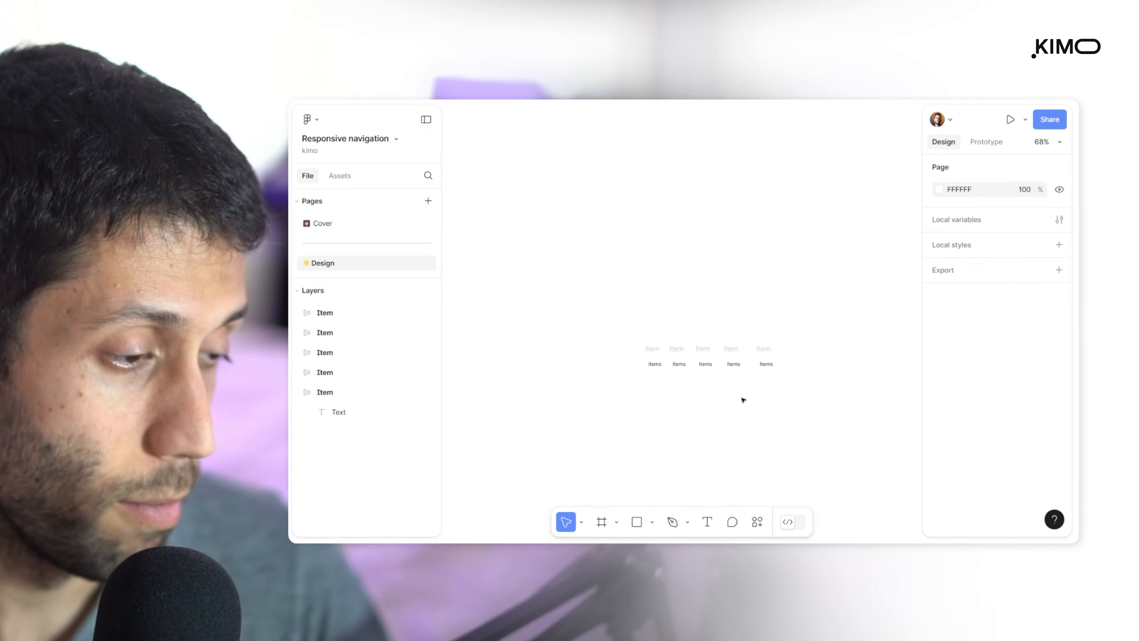
Wrap all five Item frames in a horizontal auto layout frame named List with a gap of 8 between items
key(ctrl+a)
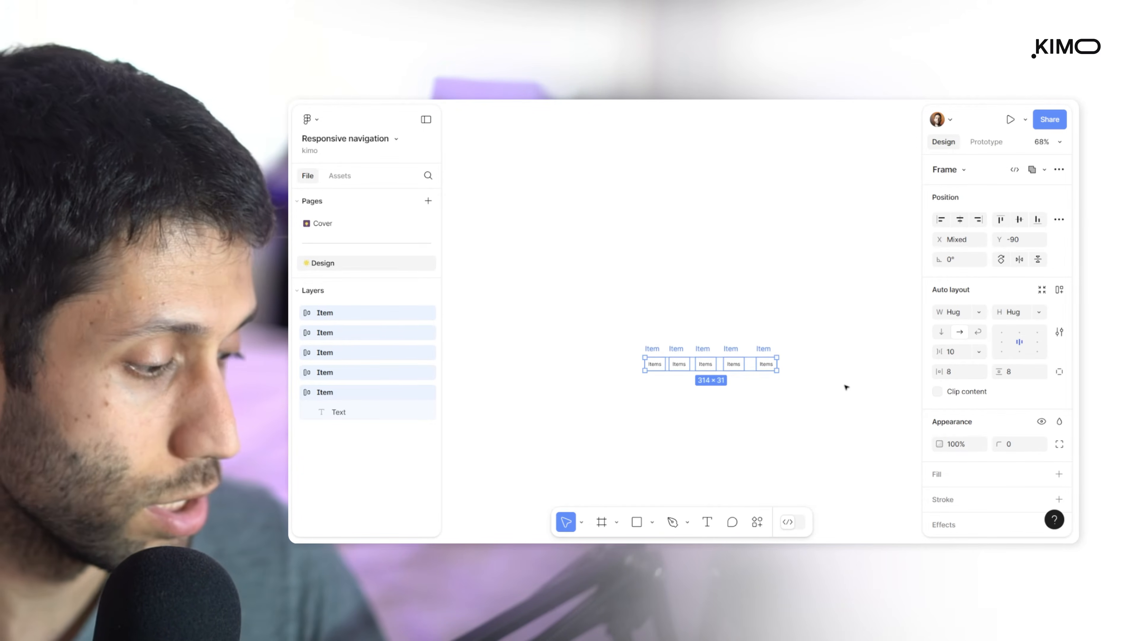
key(shift+a)
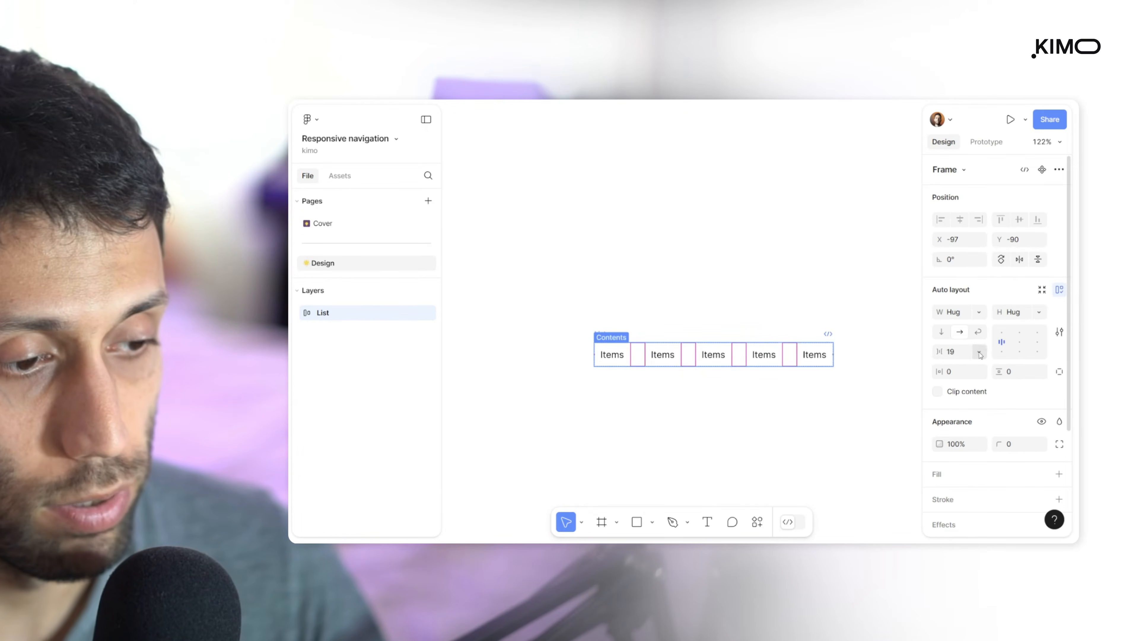
click(952, 359)
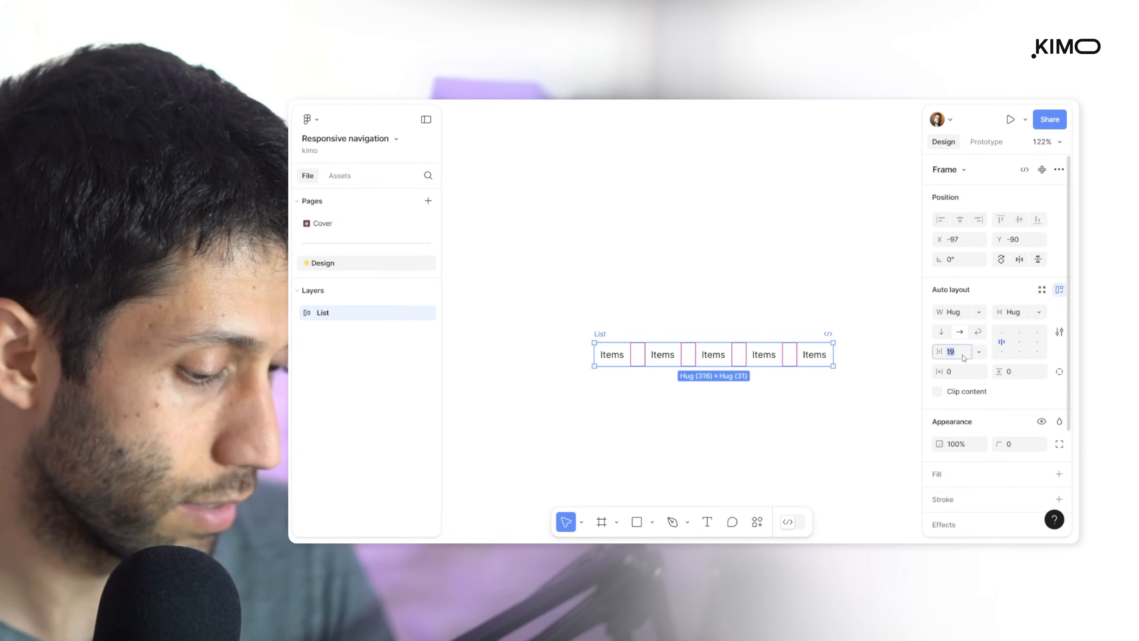
text(8)
key(Return)
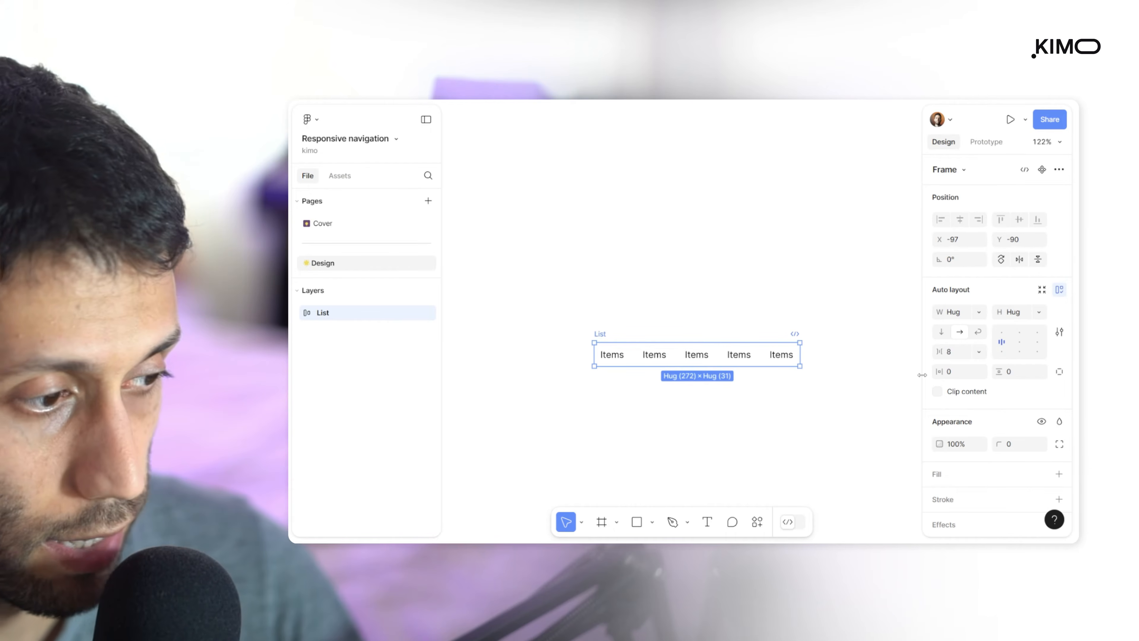
Set the text in all five items to uppercase and the Bold weight
double_click(612, 355)
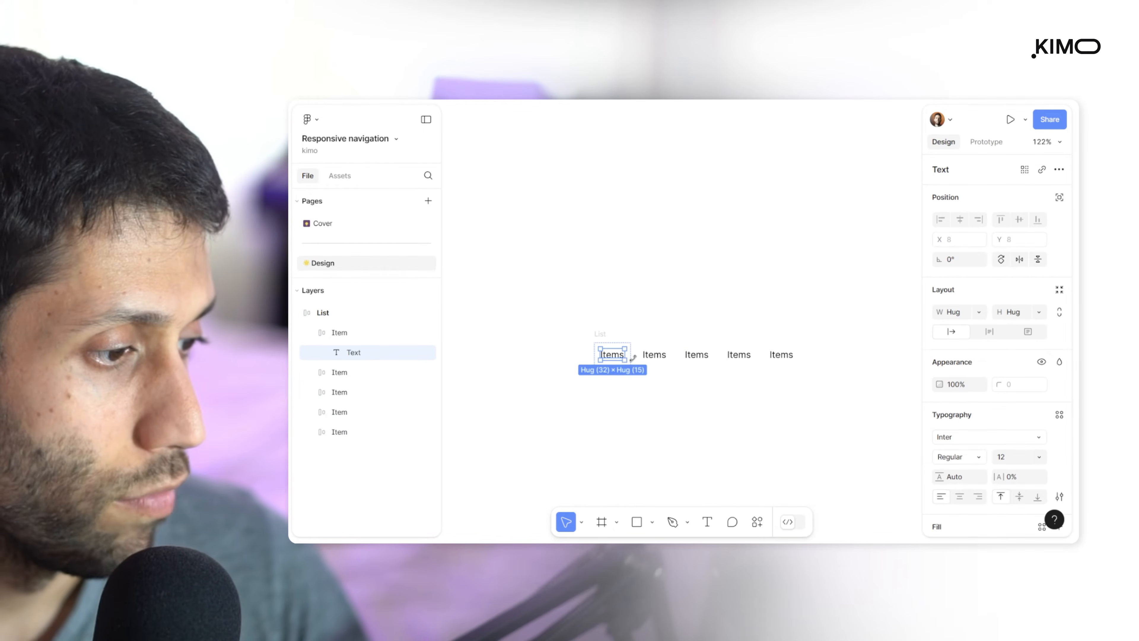
shift+click(655, 357)
shift+click(696, 355)
shift+click(739, 355)
shift+click(781, 355)
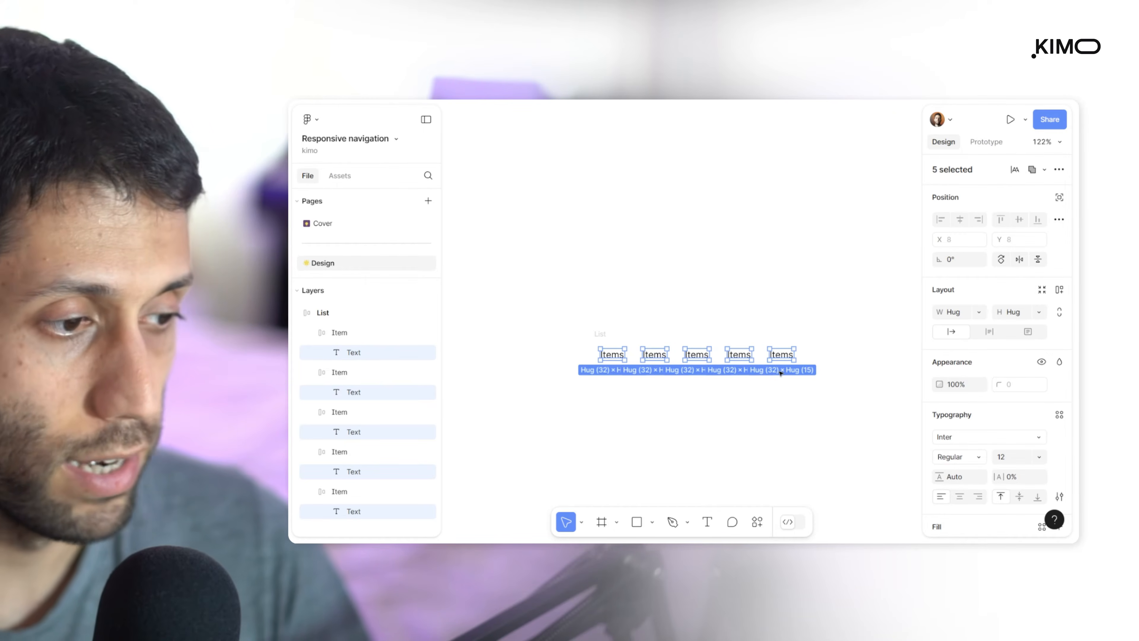
scroll(1042, 430, down, 3)
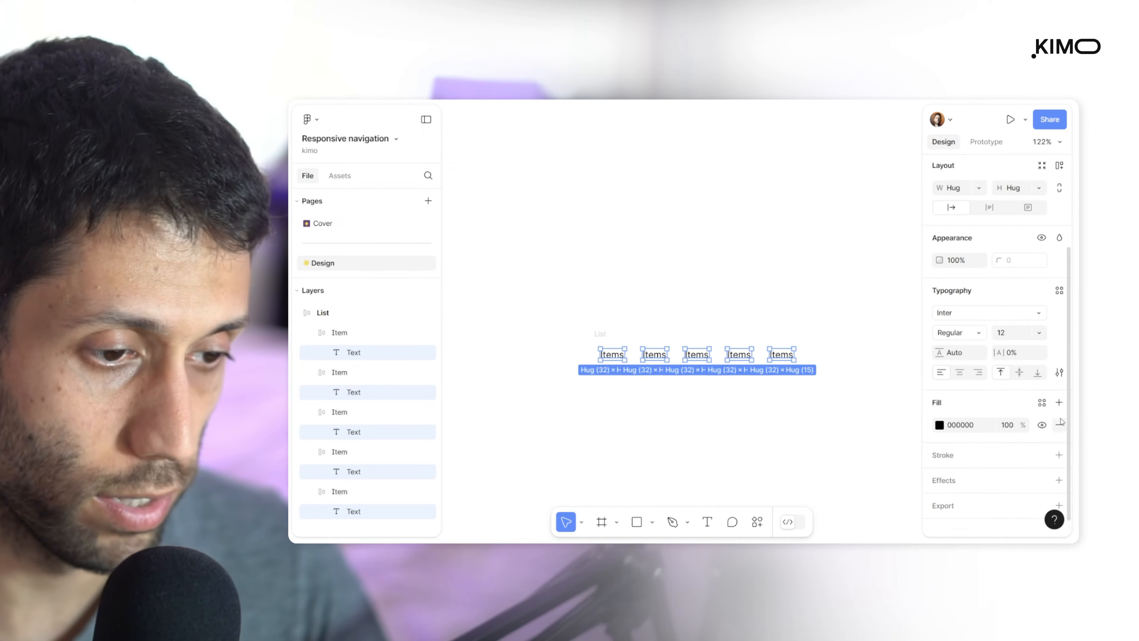
click(1059, 372)
click(860, 384)
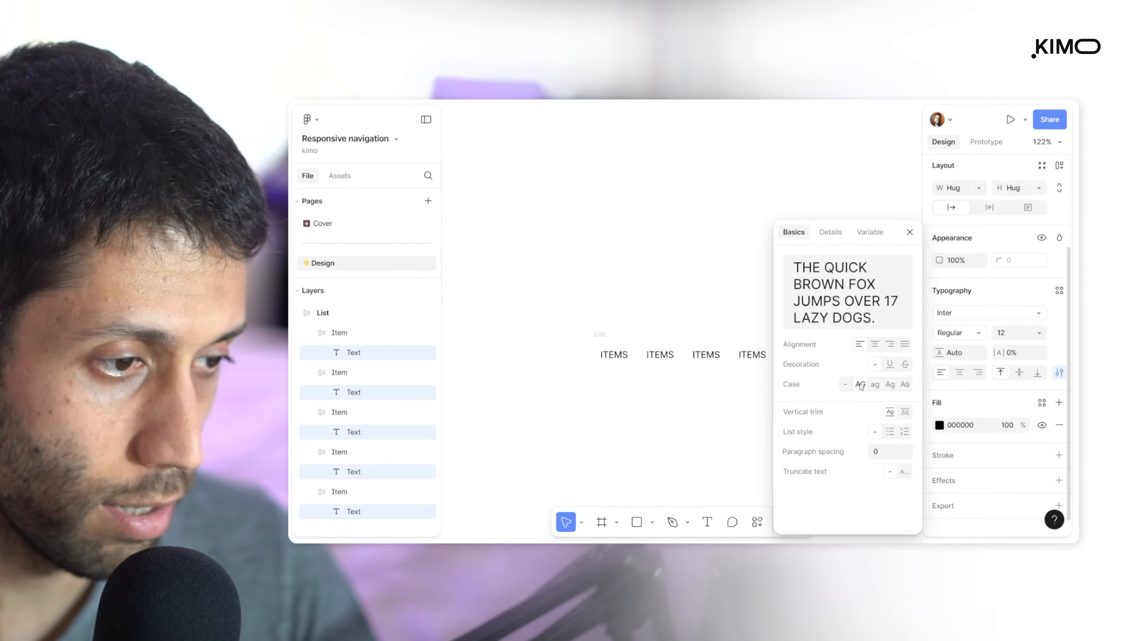
click(973, 335)
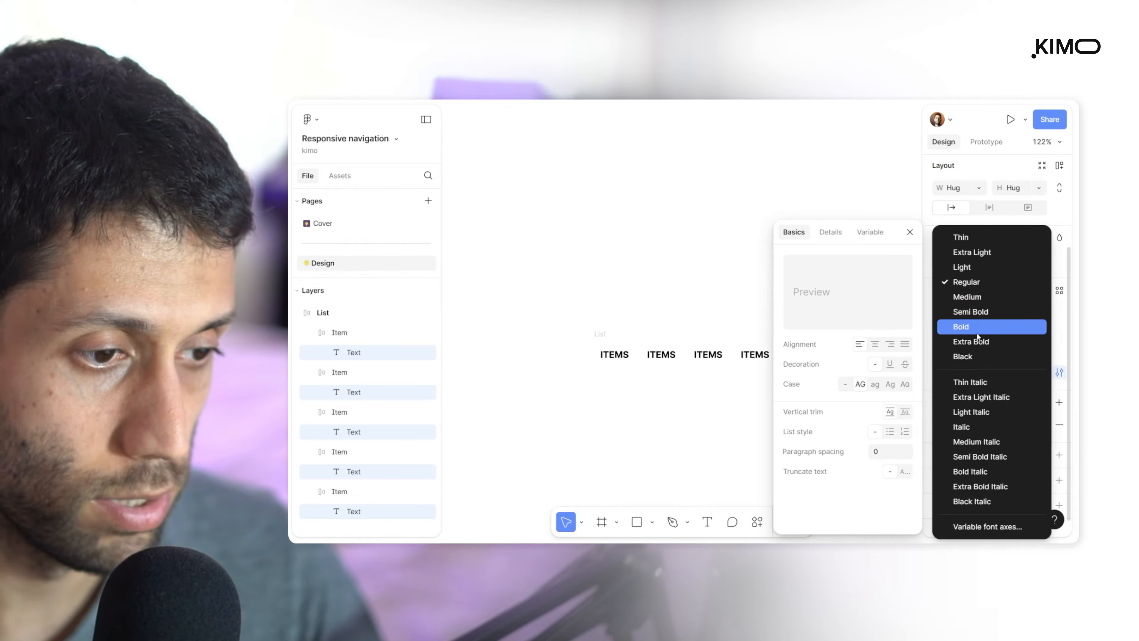
click(977, 335)
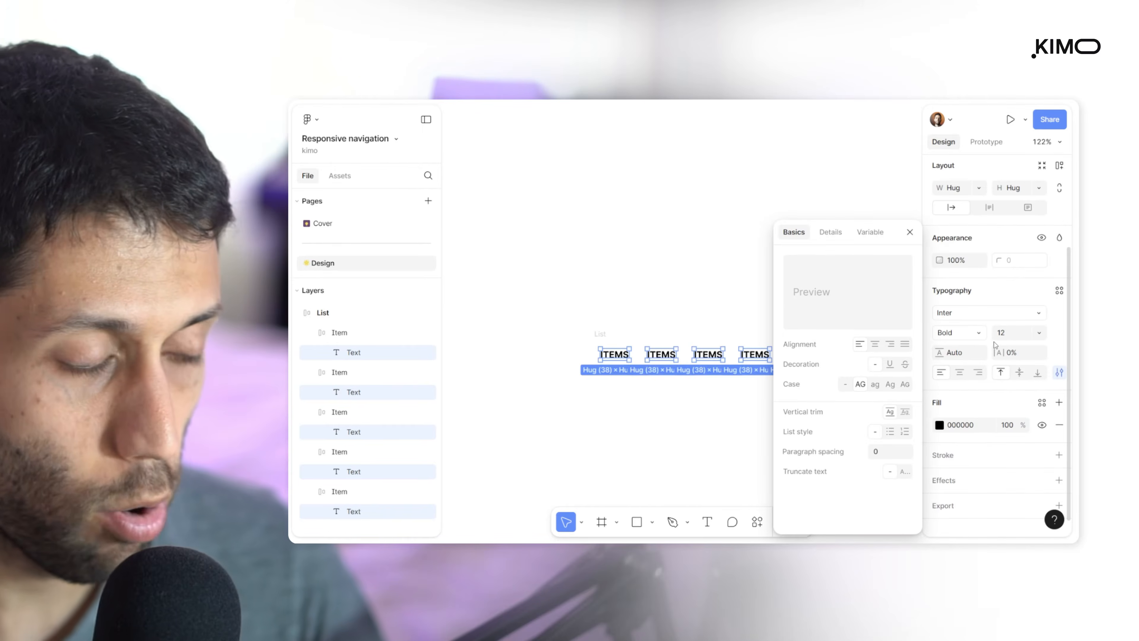
click(724, 276)
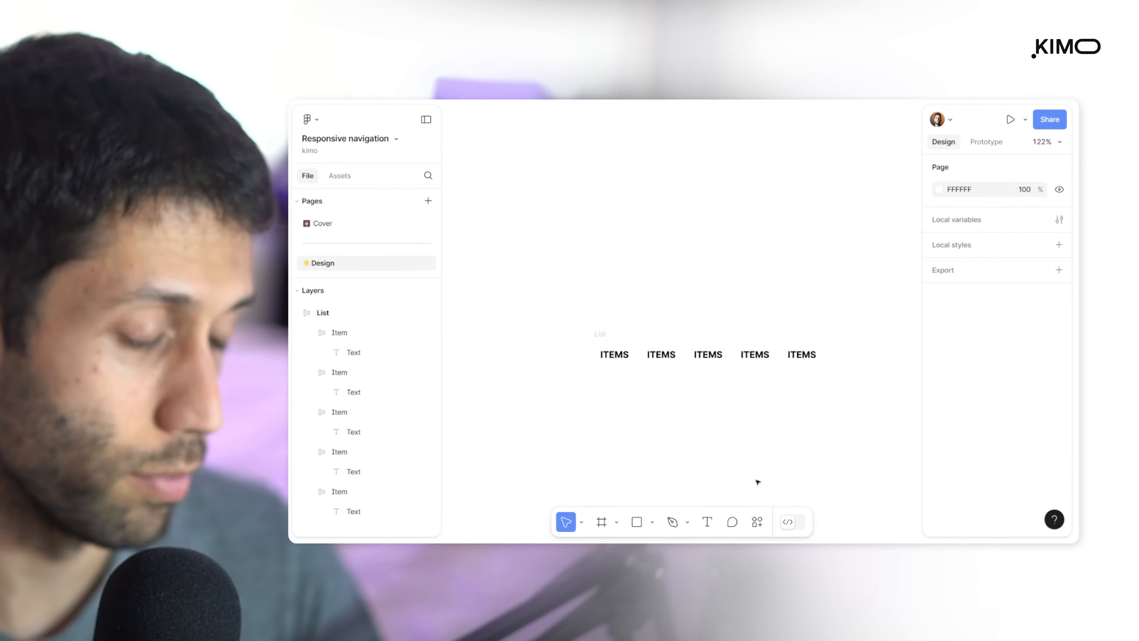
Change the first two item labels to HOME and PROJECTS
click(619, 357)
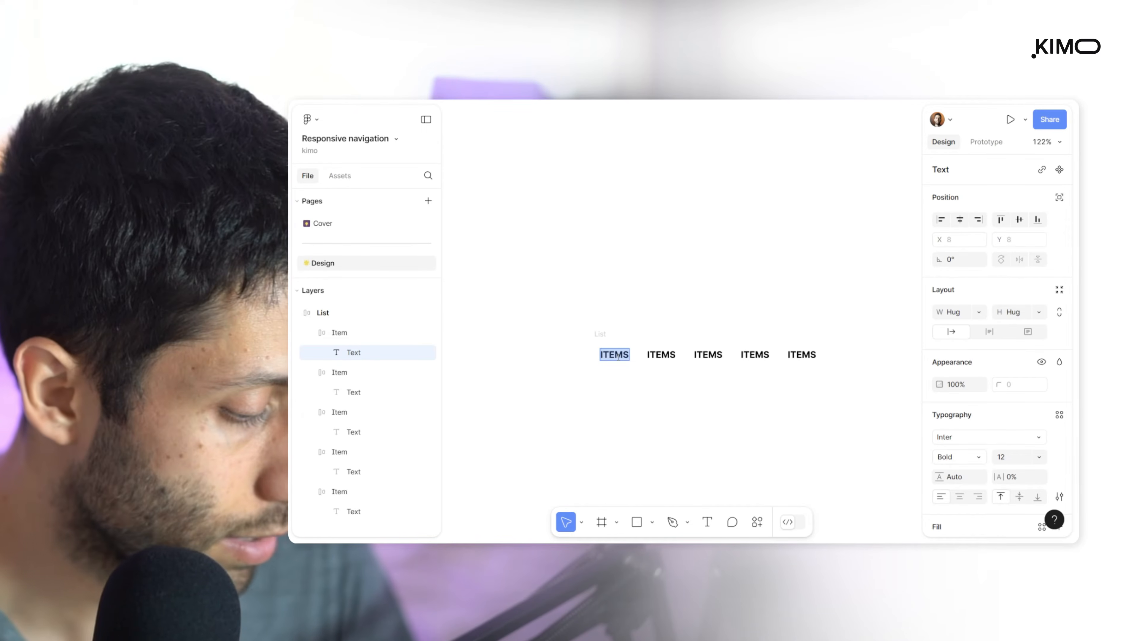
text(HOME)
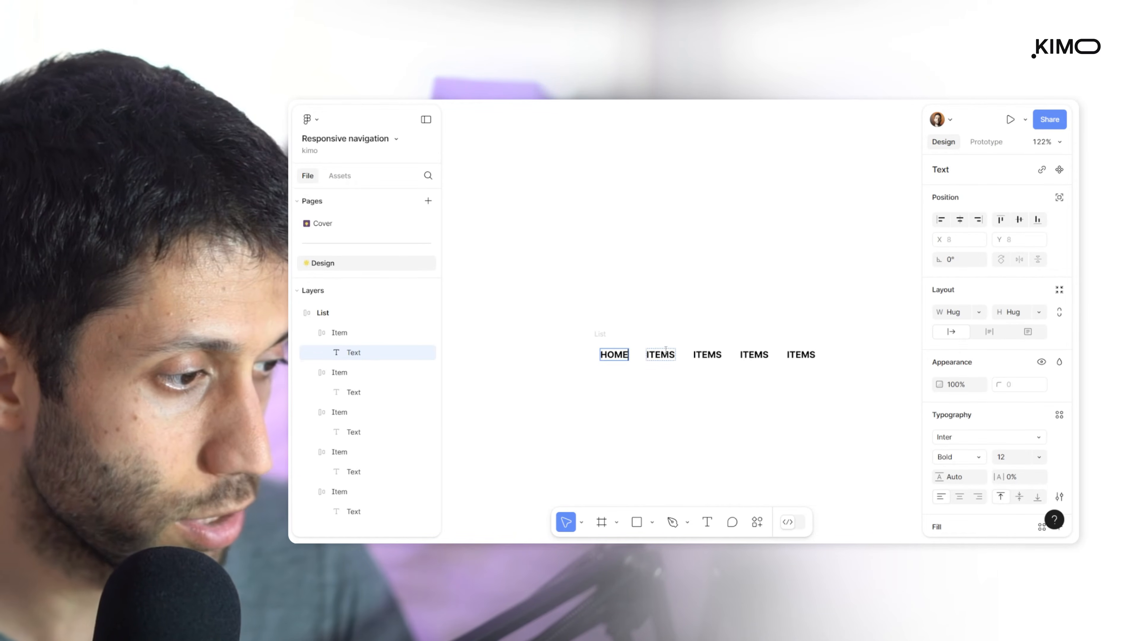
double_click(665, 354)
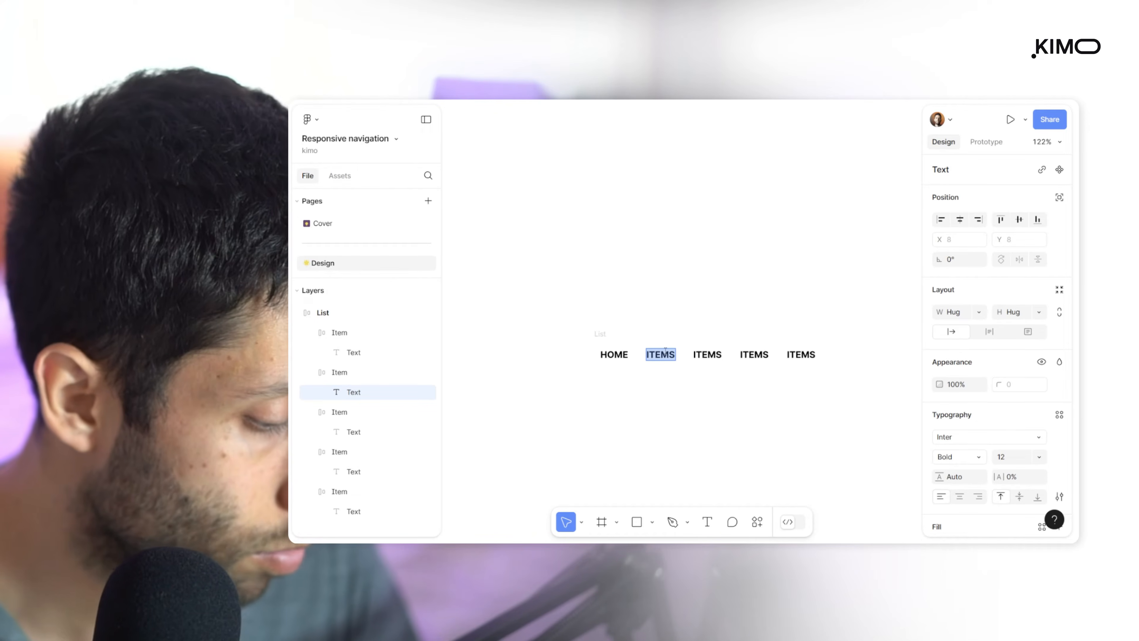
text(PROJECTS)
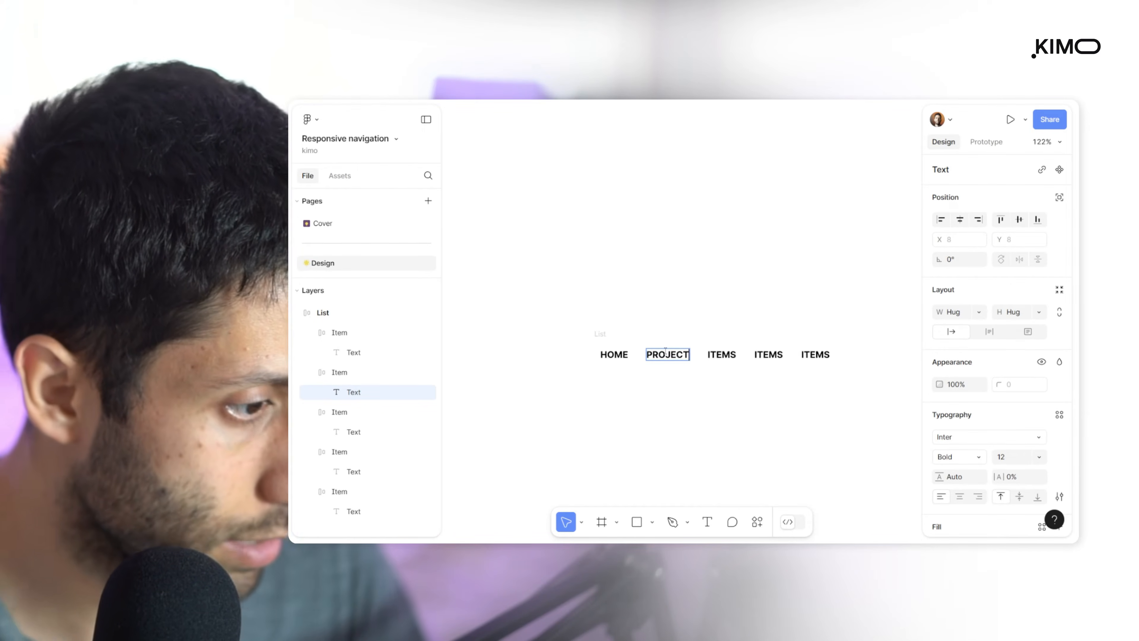
Change the last three item labels to POSTS, ABOUT US and CONTACT
double_click(718, 354)
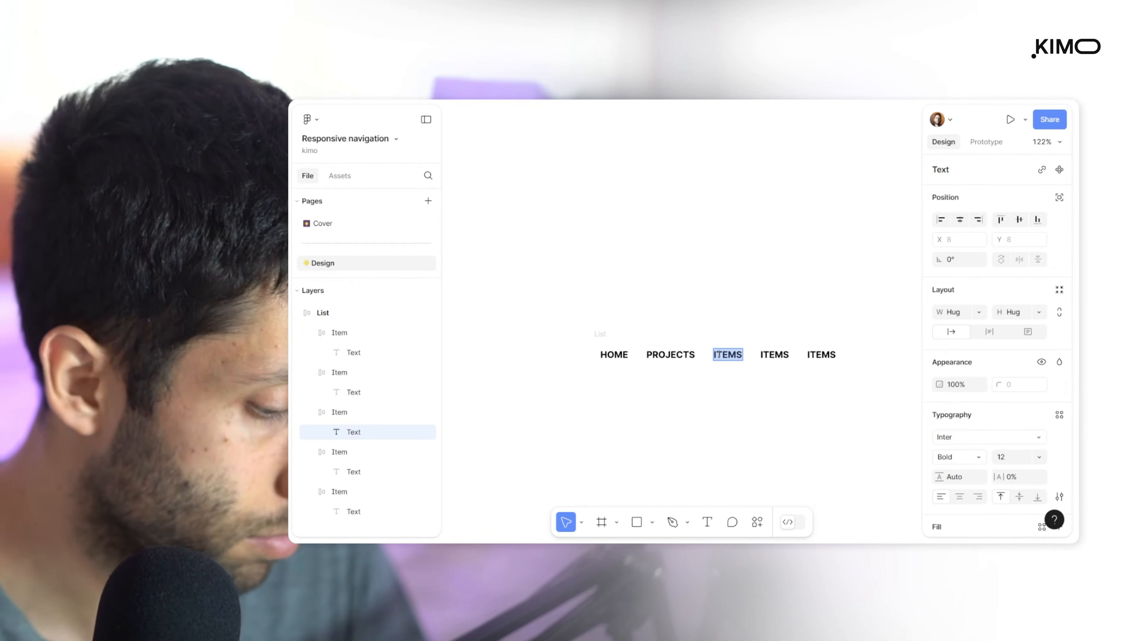
key(BackSpace)
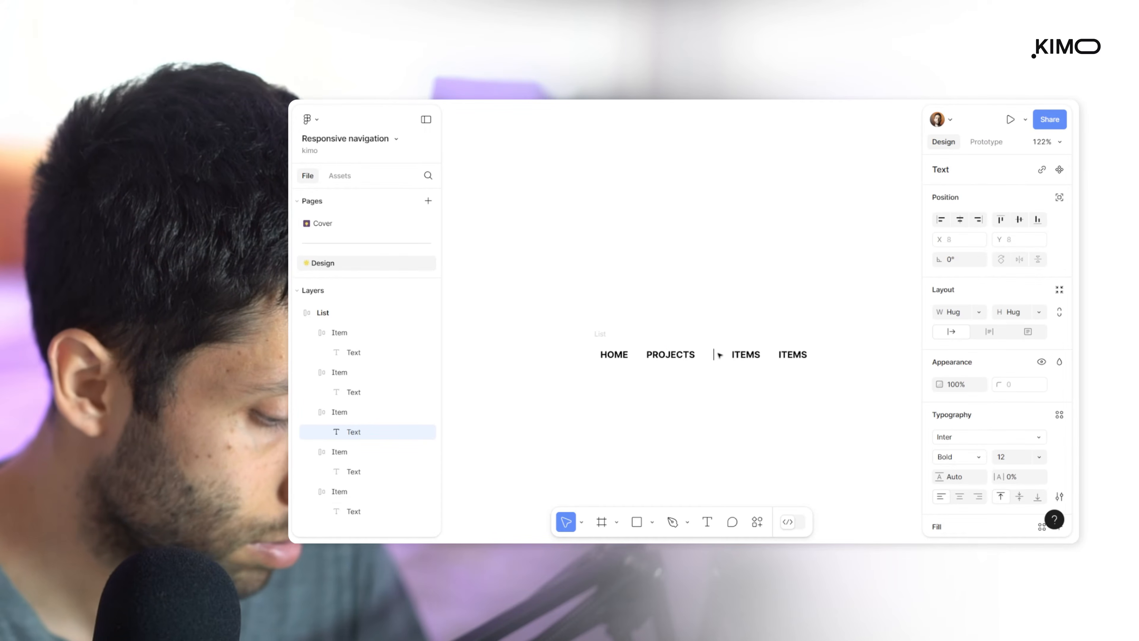
text(POSTS)
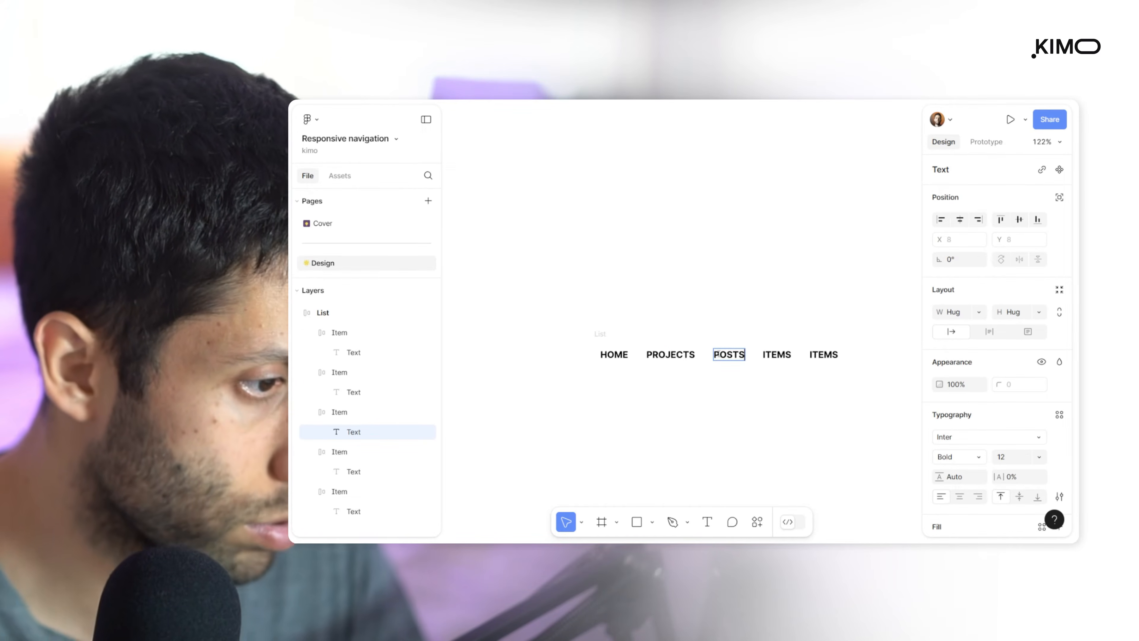
double_click(785, 355)
text(ABOUT US)
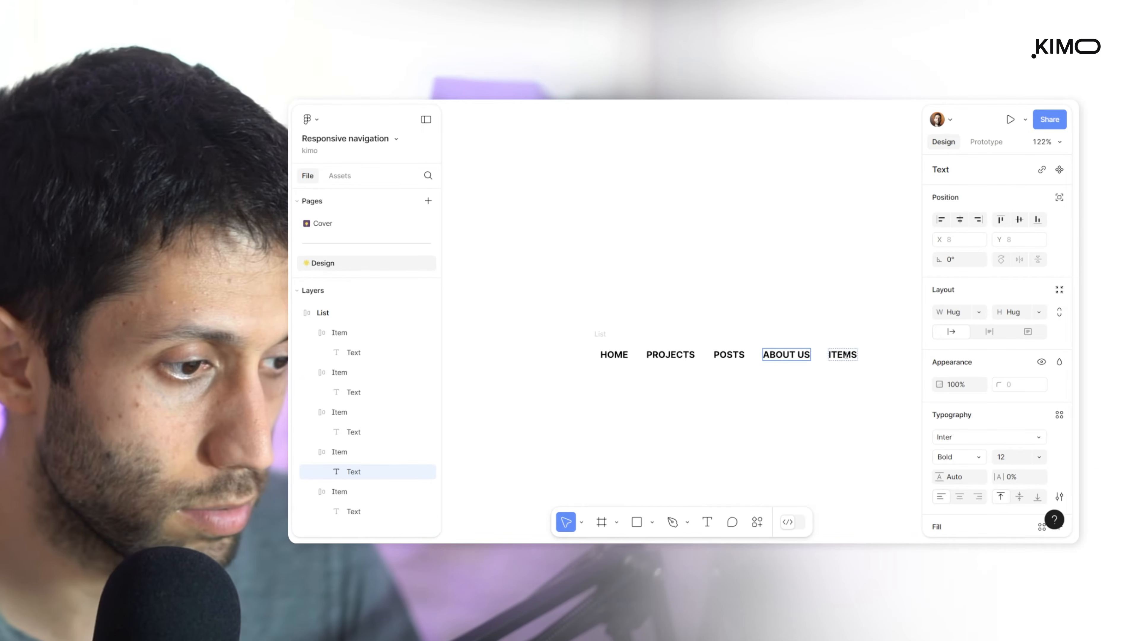
key(Tab)
text(CONTACT)
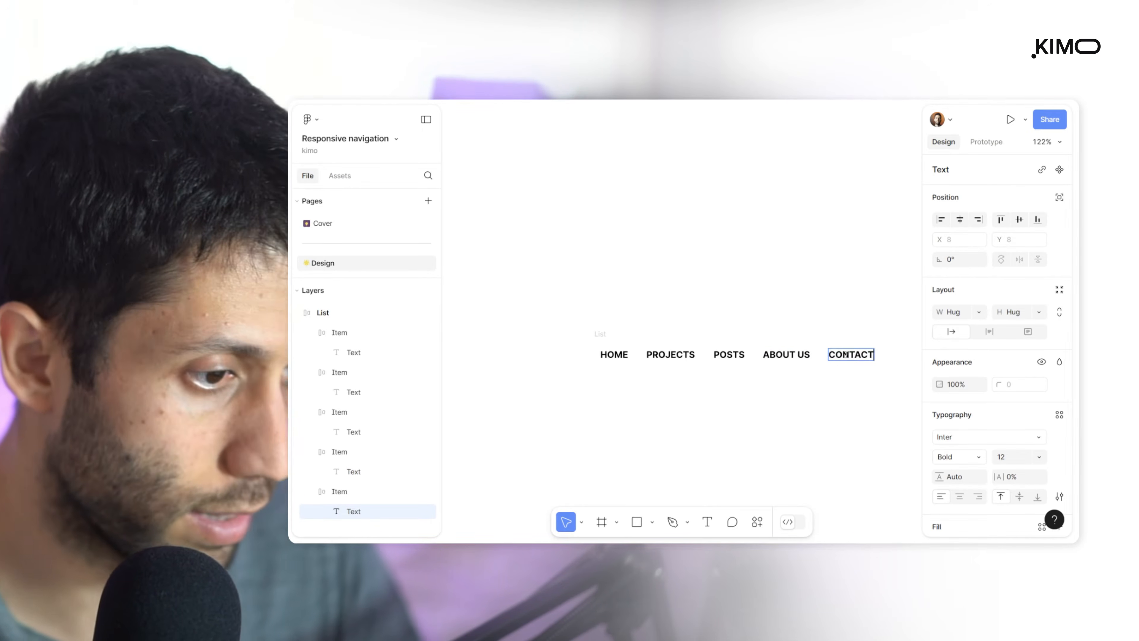
click(828, 272)
Insert the search icon from the Feather Icons plugin and place it beyond the CONTACT item, in line with the list
scroll(828, 272, down, 2)
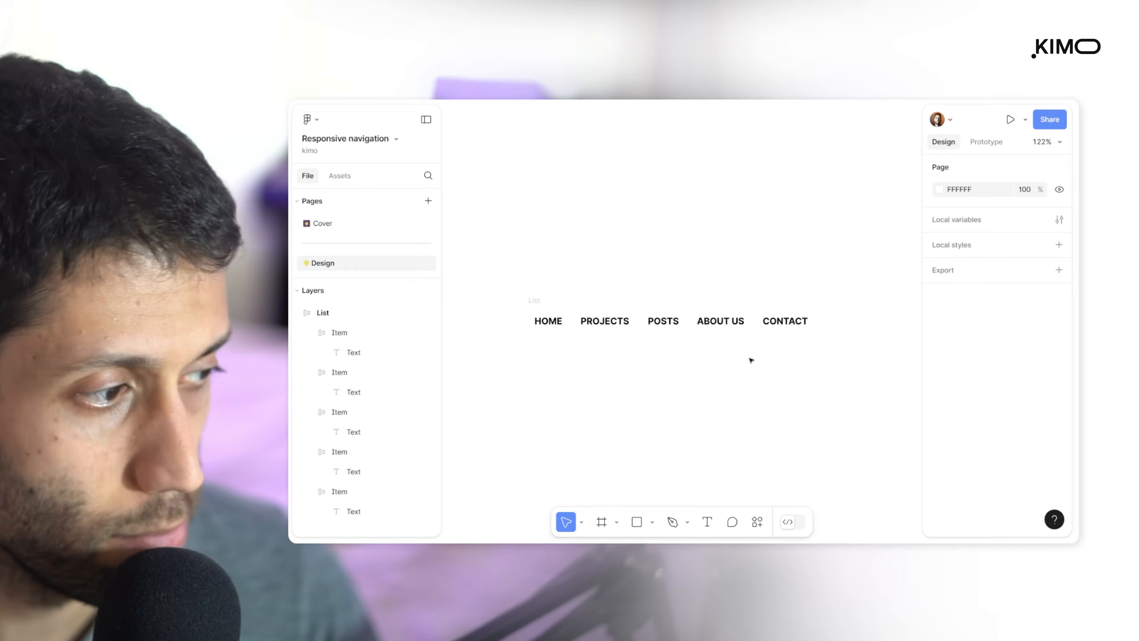
scroll(644, 273, down, 5)
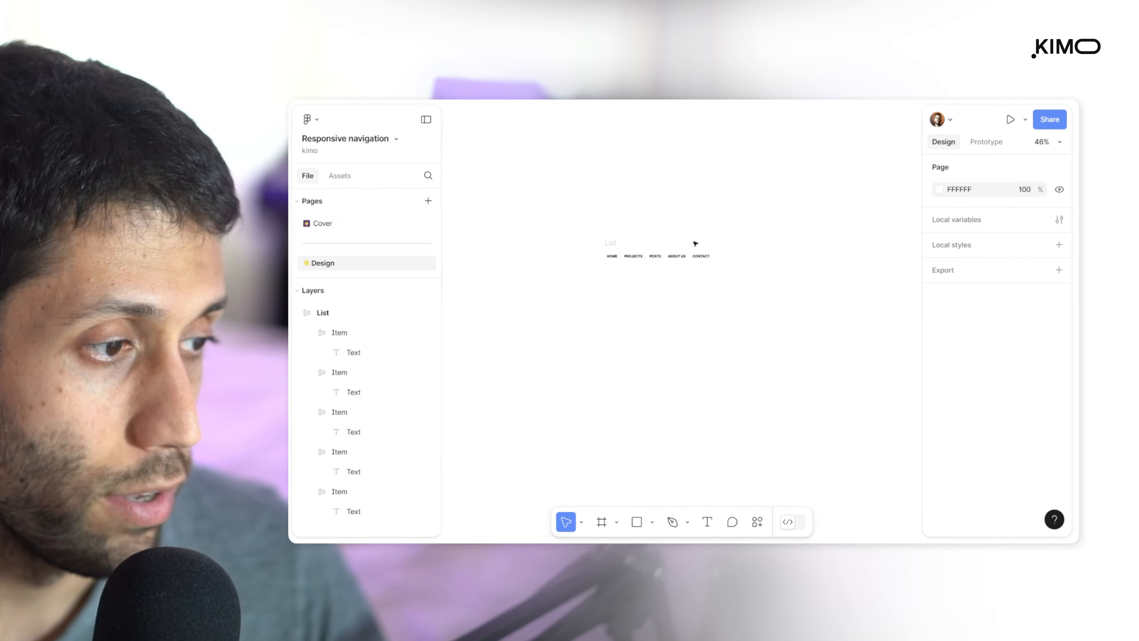
scroll(695, 244, up, 3)
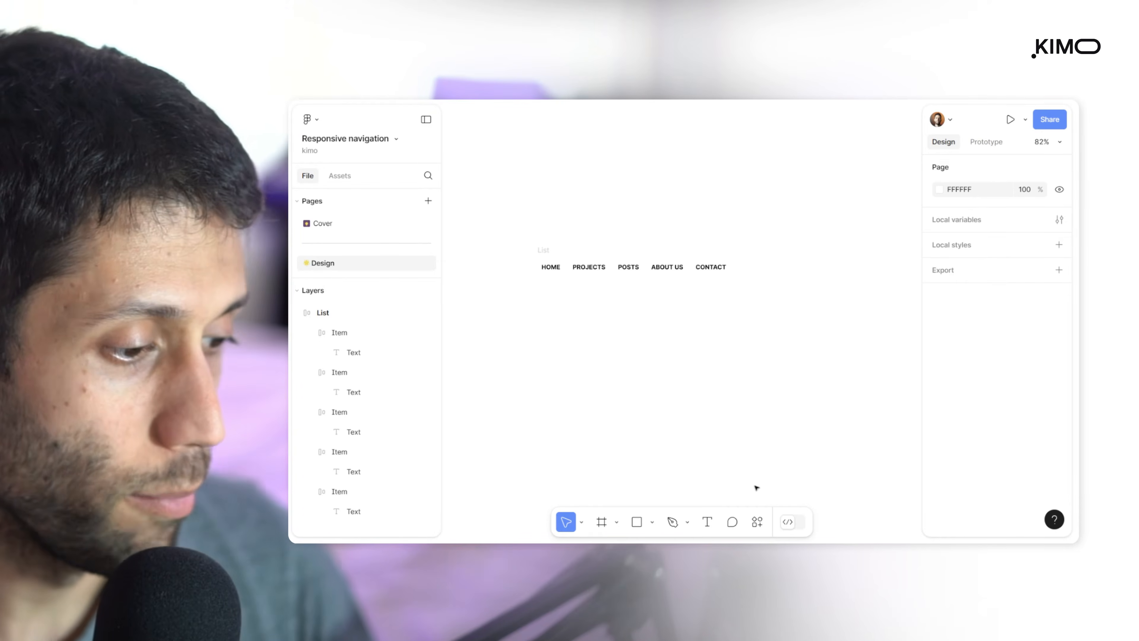
click(752, 518)
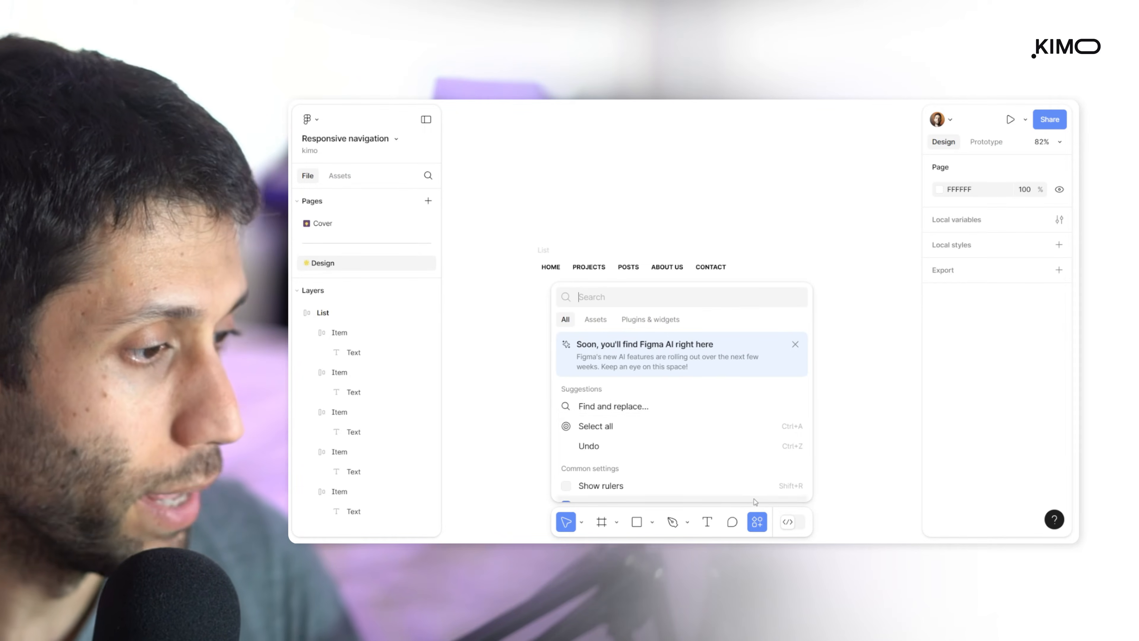
click(639, 321)
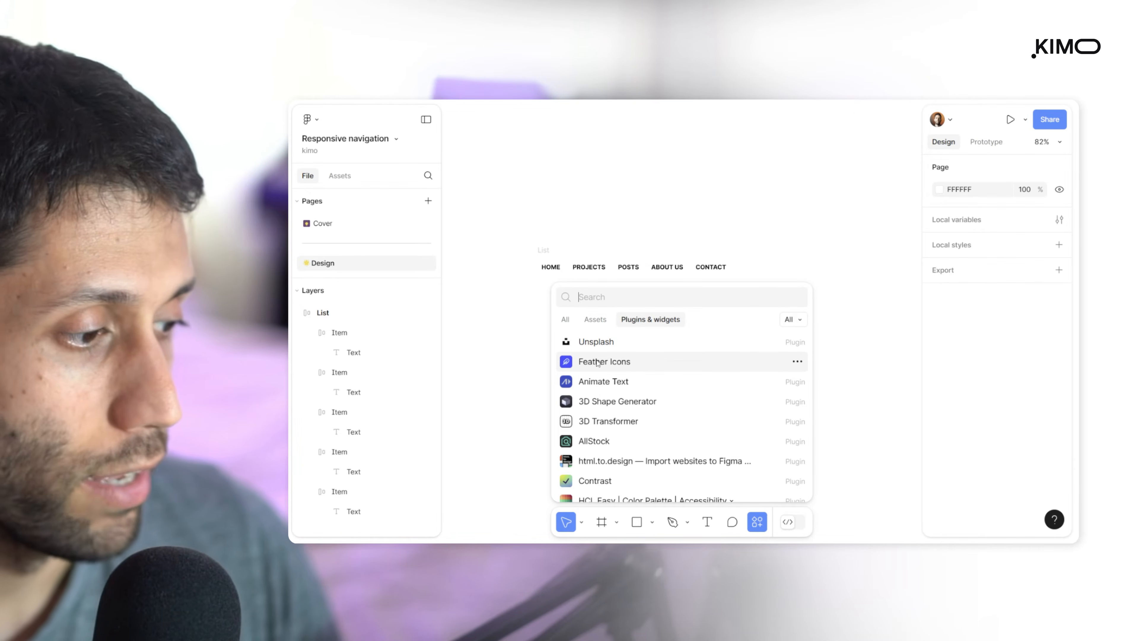
click(599, 362)
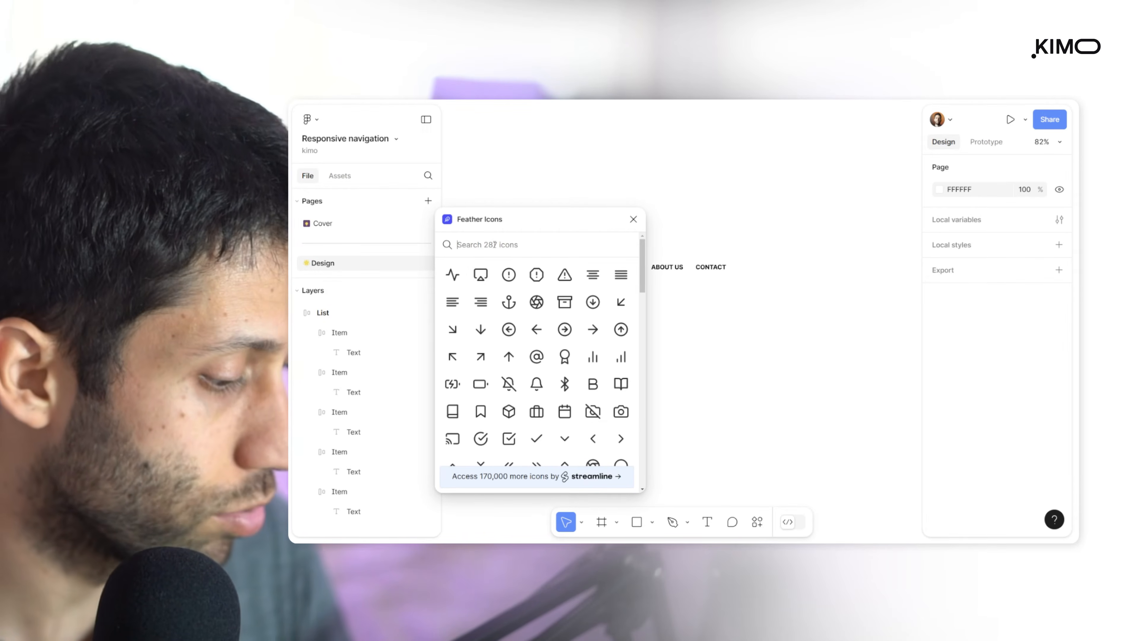
text(Search)
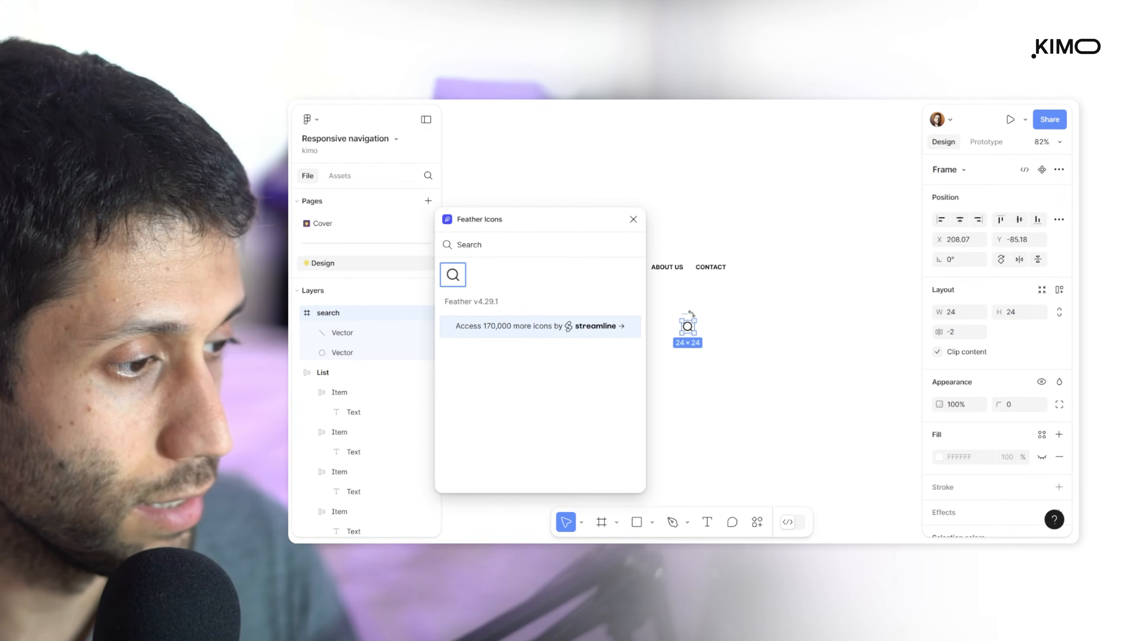
drag(687, 313, 811, 253)
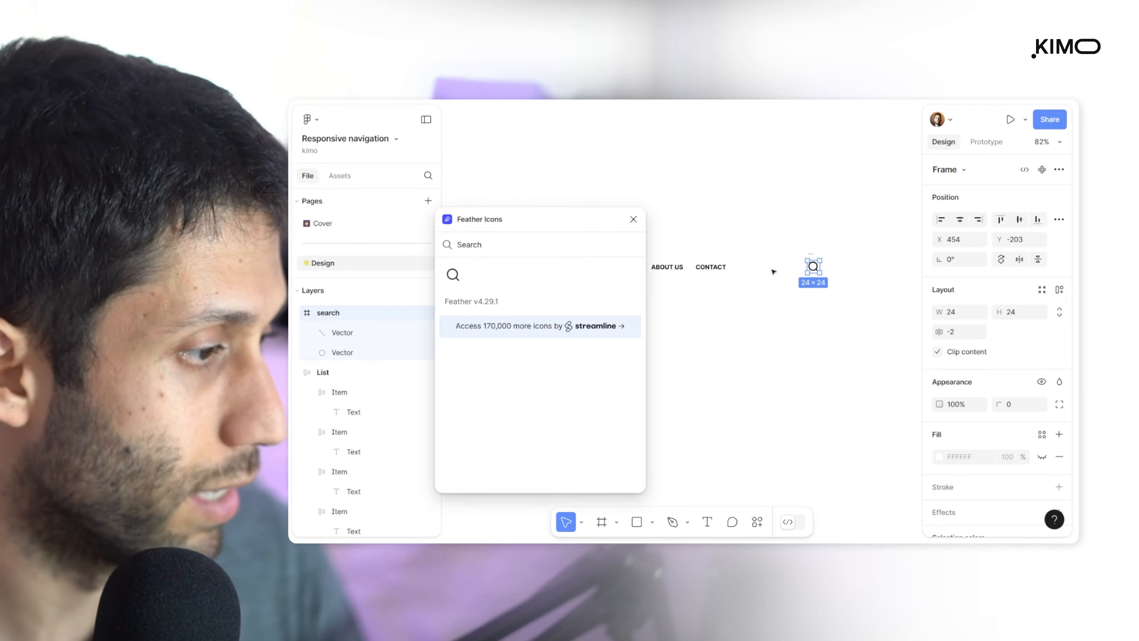
Search Feather Icons for "user" and place the plain user icon between CONTACT and the search icon
double_click(474, 243)
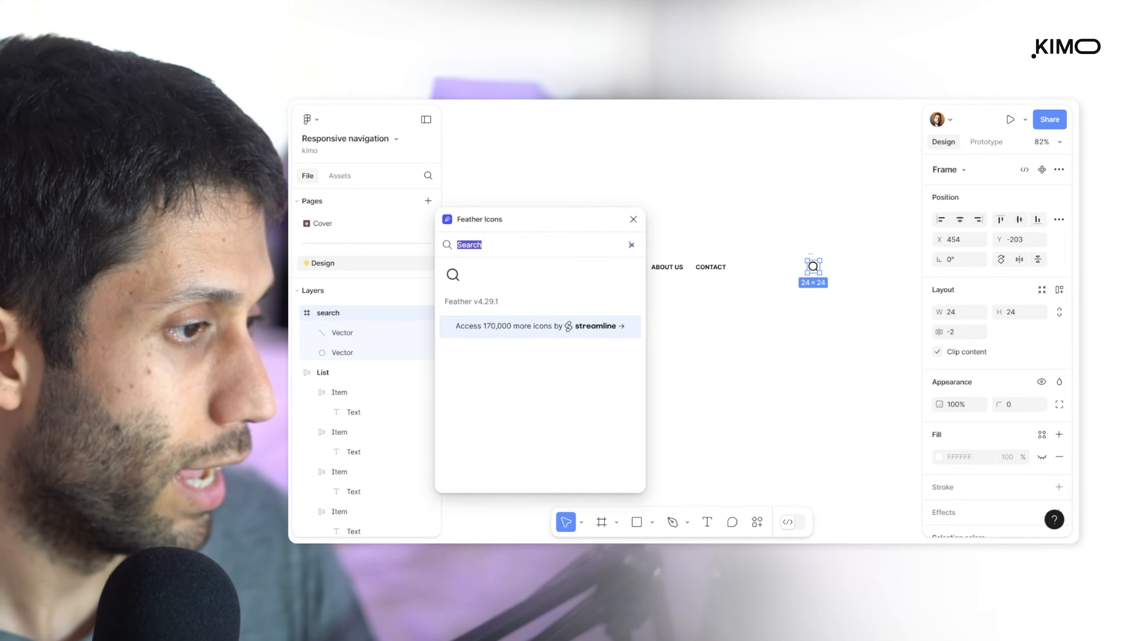
text(user)
click(453, 274)
drag(810, 266, 792, 256)
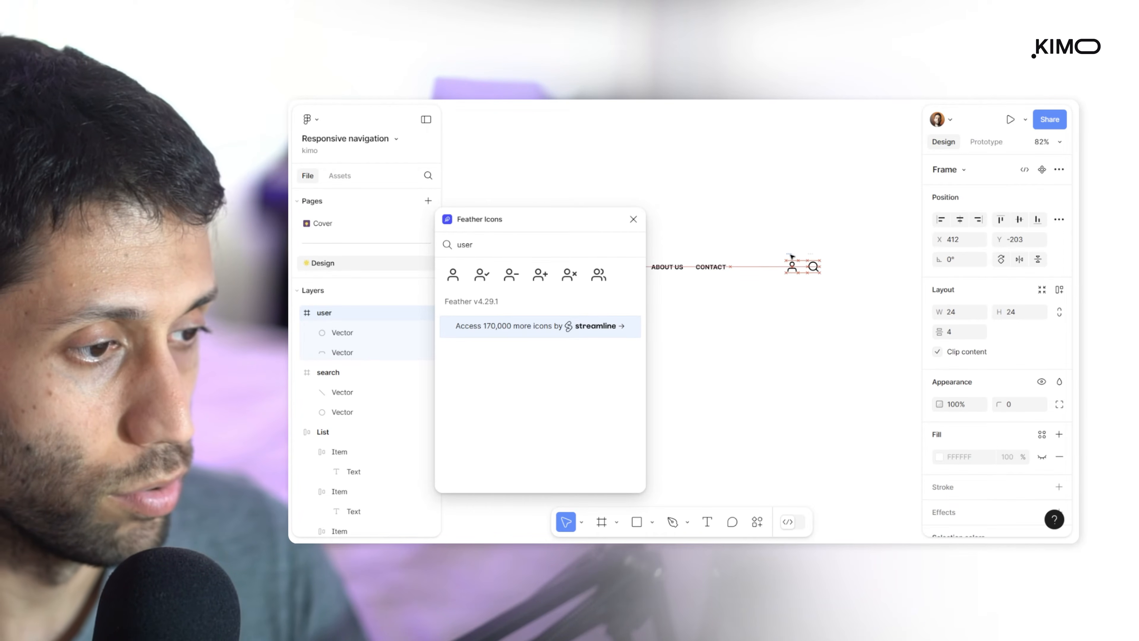
click(782, 341)
Search Feather Icons for "Bur" and place the three-line menu icon above the navigation list
double_click(466, 243)
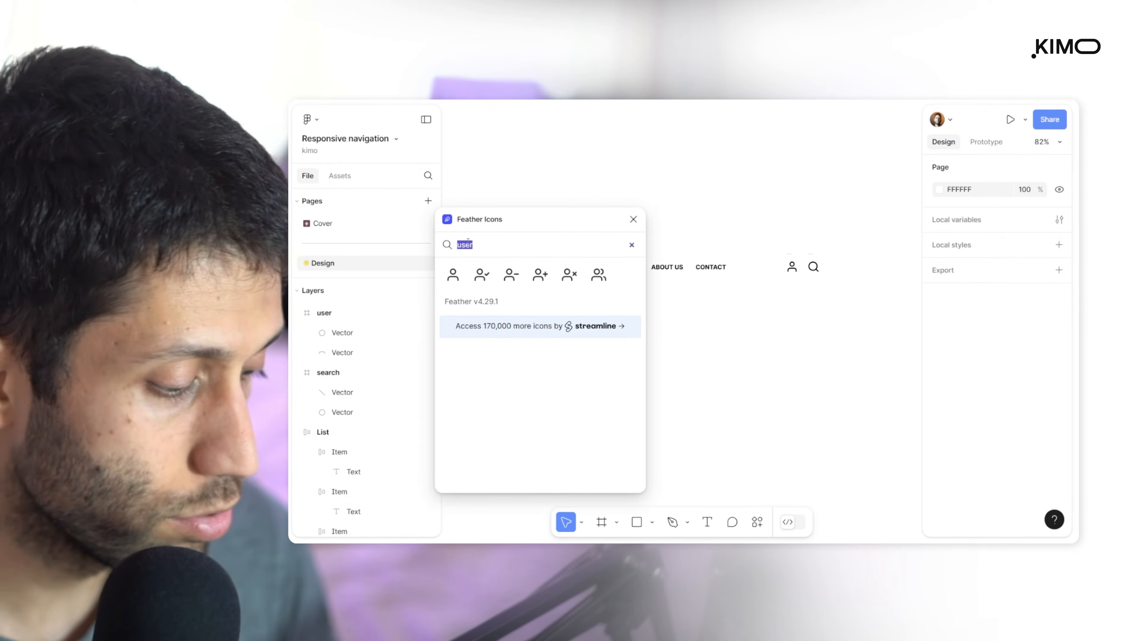
text(Bur)
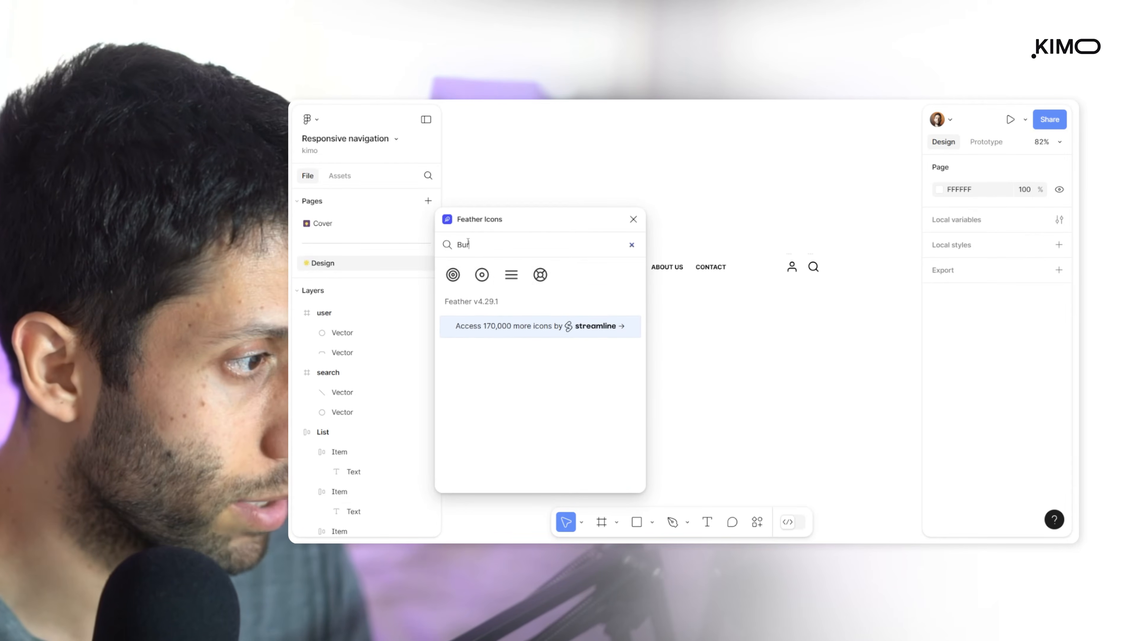
click(453, 274)
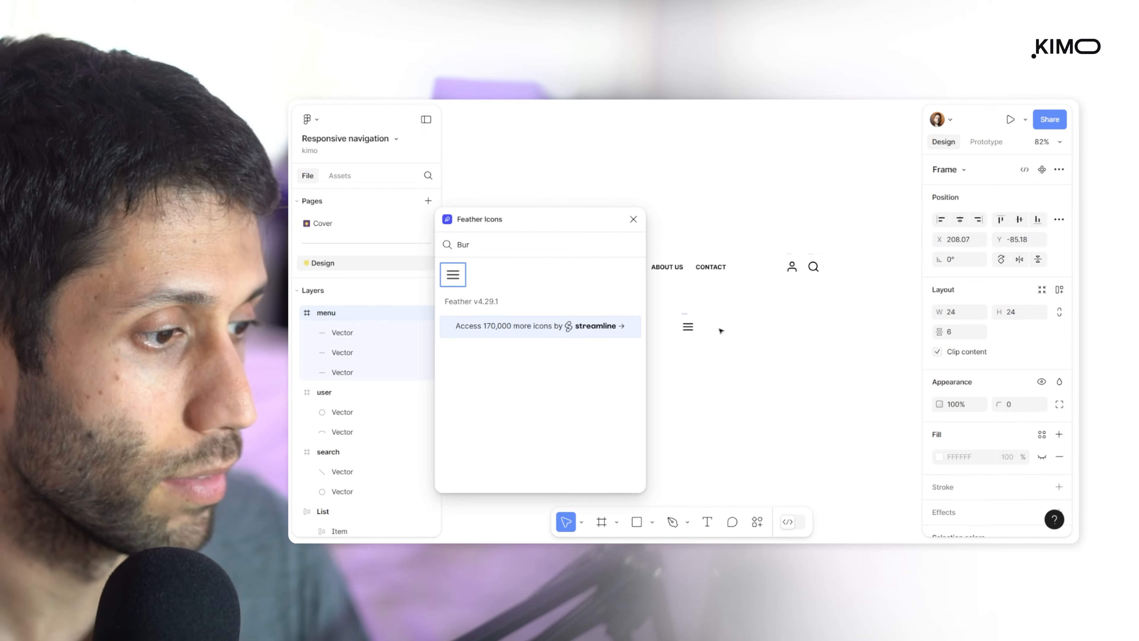
drag(689, 315, 746, 142)
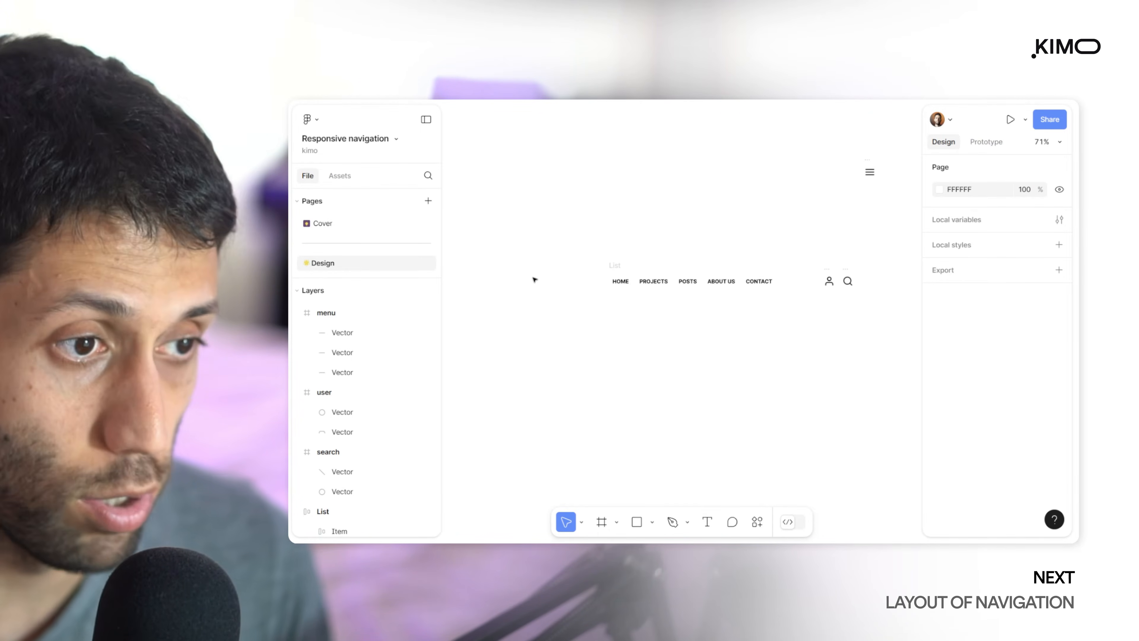
Search the plugins for "Logo" and run the Logoipsum plugin
click(756, 520)
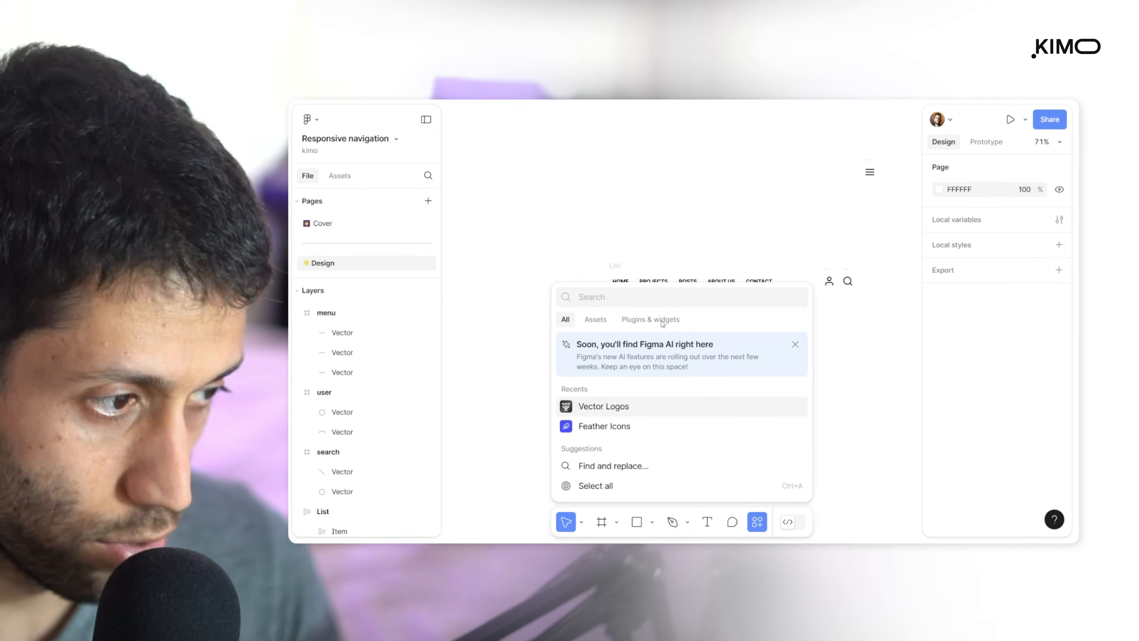
click(651, 320)
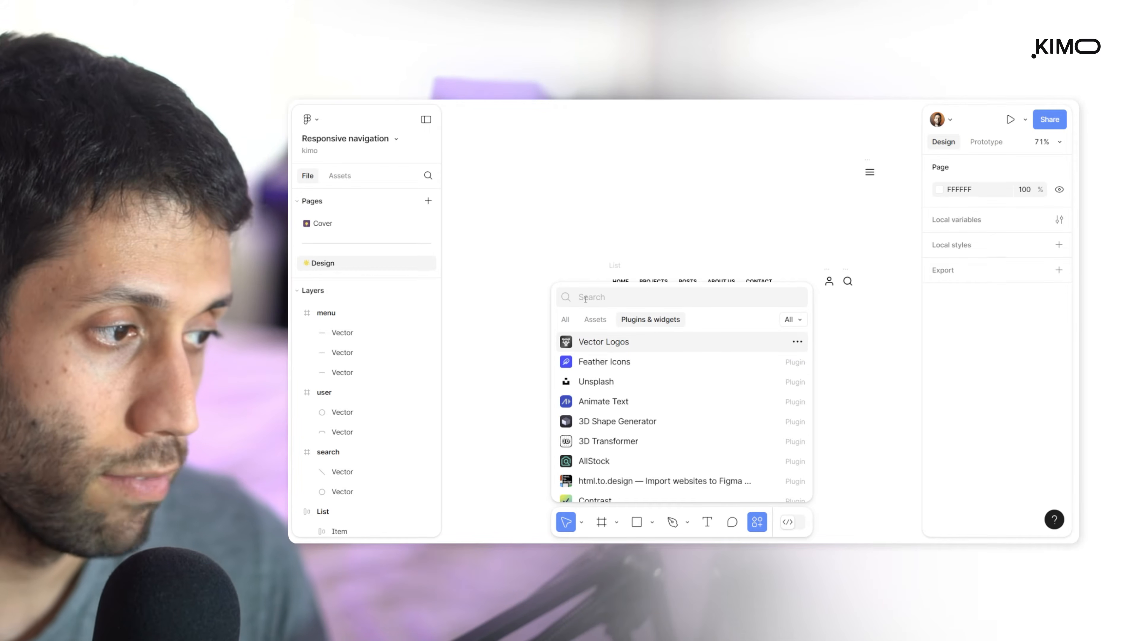
text(Logo)
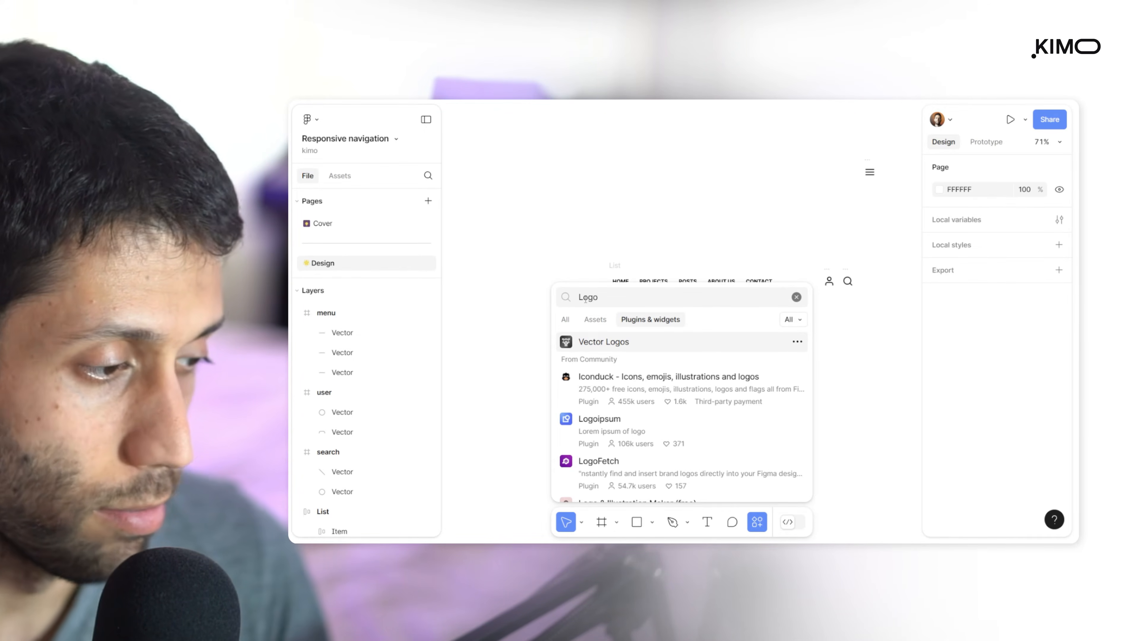
click(601, 429)
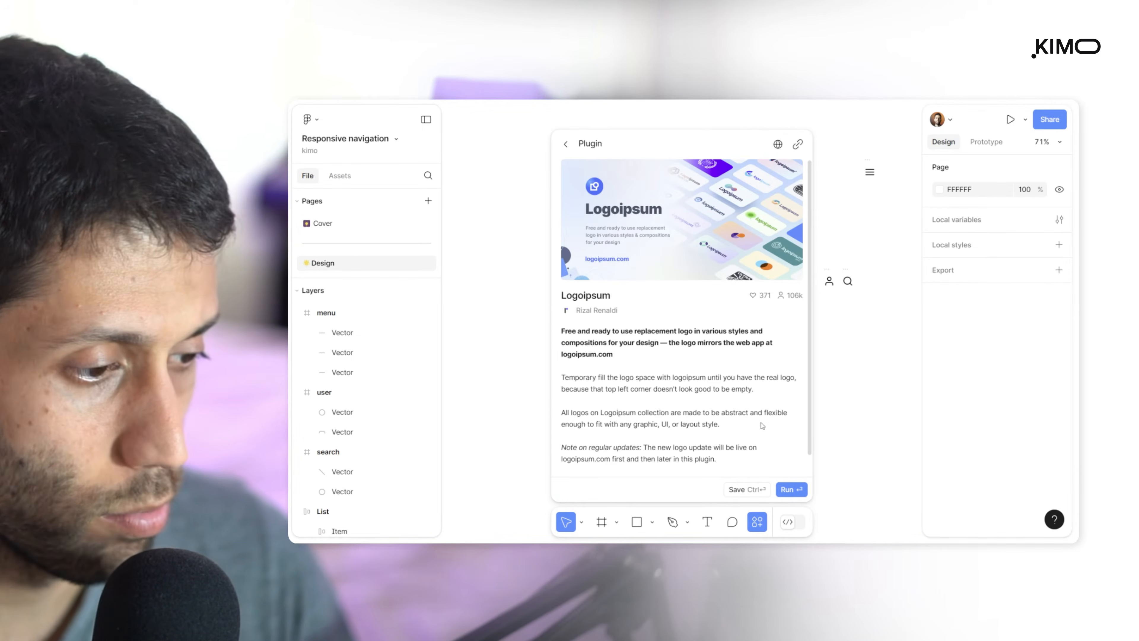
key(Return)
Insert the IPSUM wordmark and the orange symbol logo from Logoipsum, and close the plugin
click(636, 340)
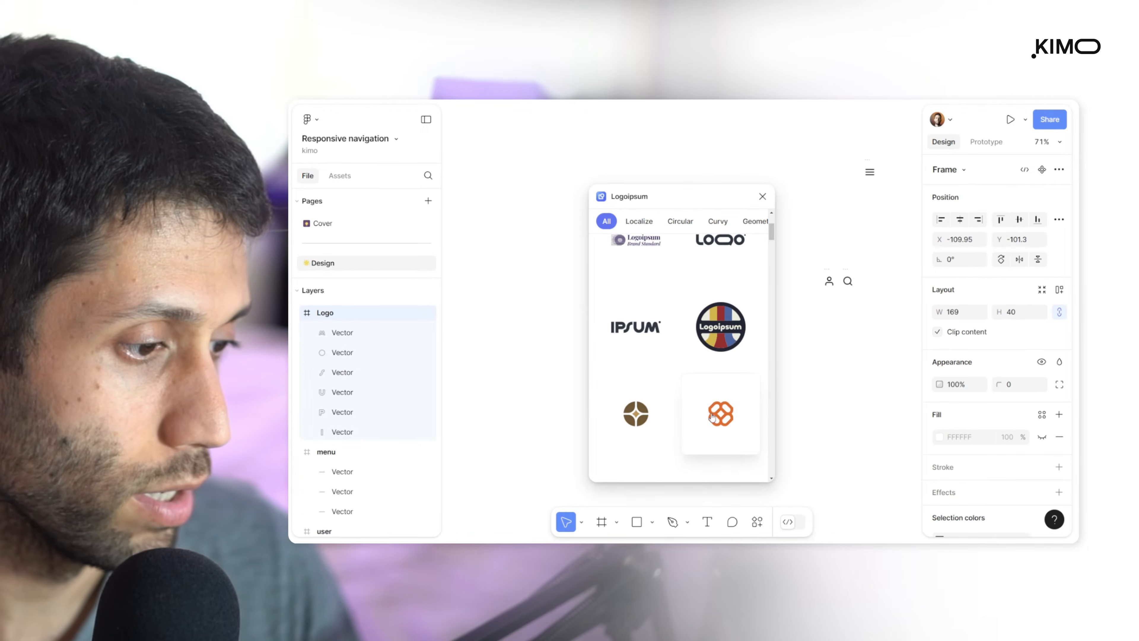
click(712, 428)
click(763, 196)
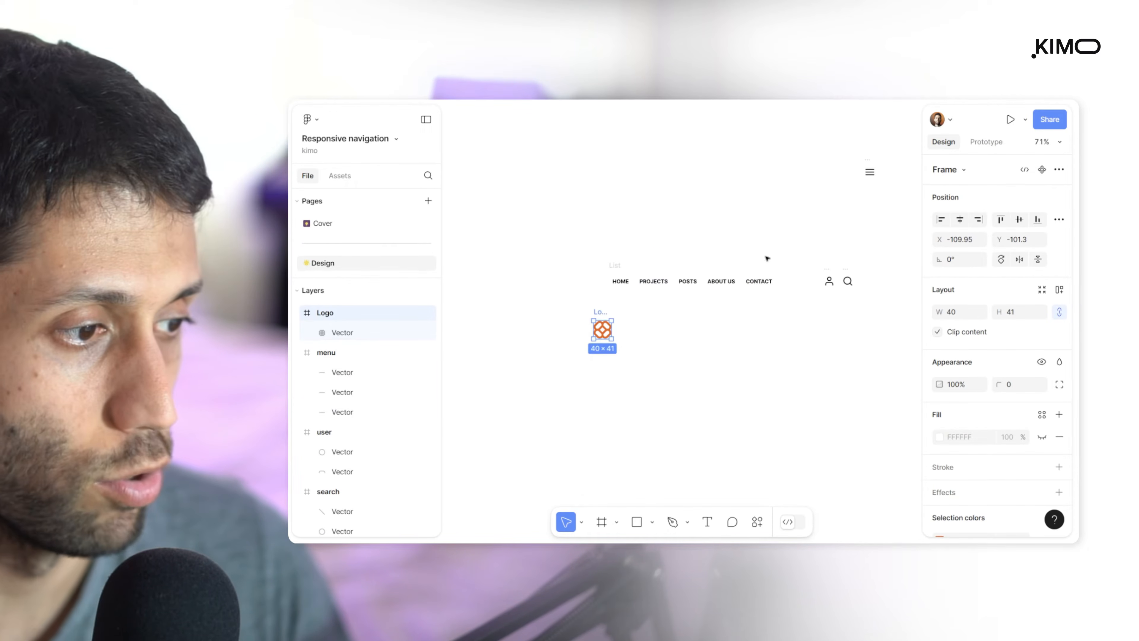
Line up the orange symbol and the IPSUM wordmark ahead of the list, and place a copy of the wordmark above it
drag(598, 312, 694, 316)
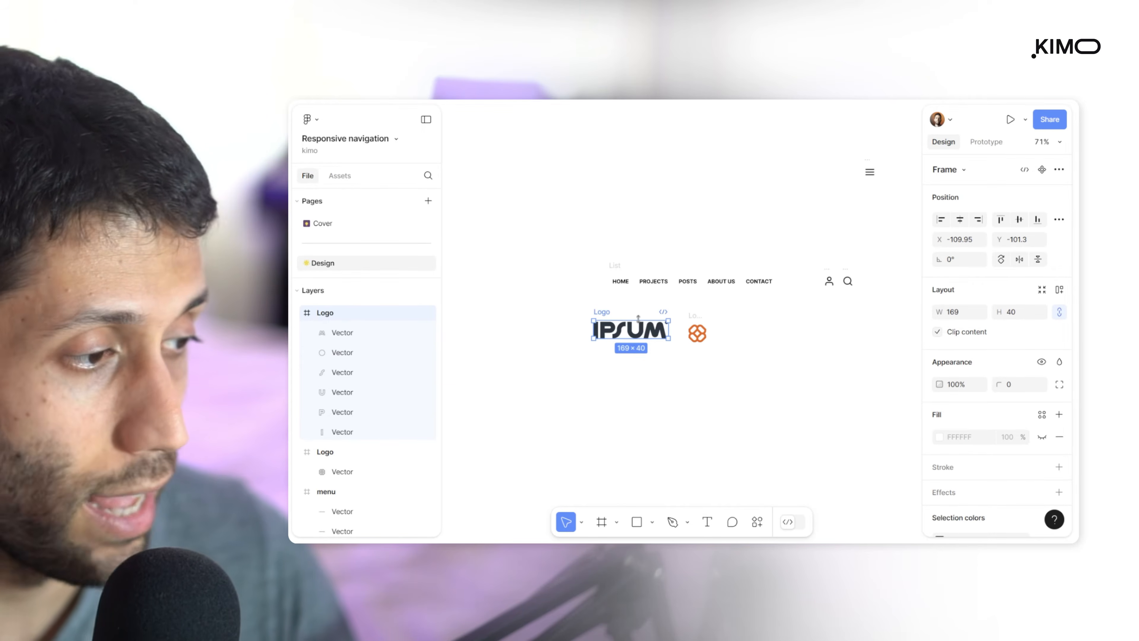
drag(586, 306, 483, 259)
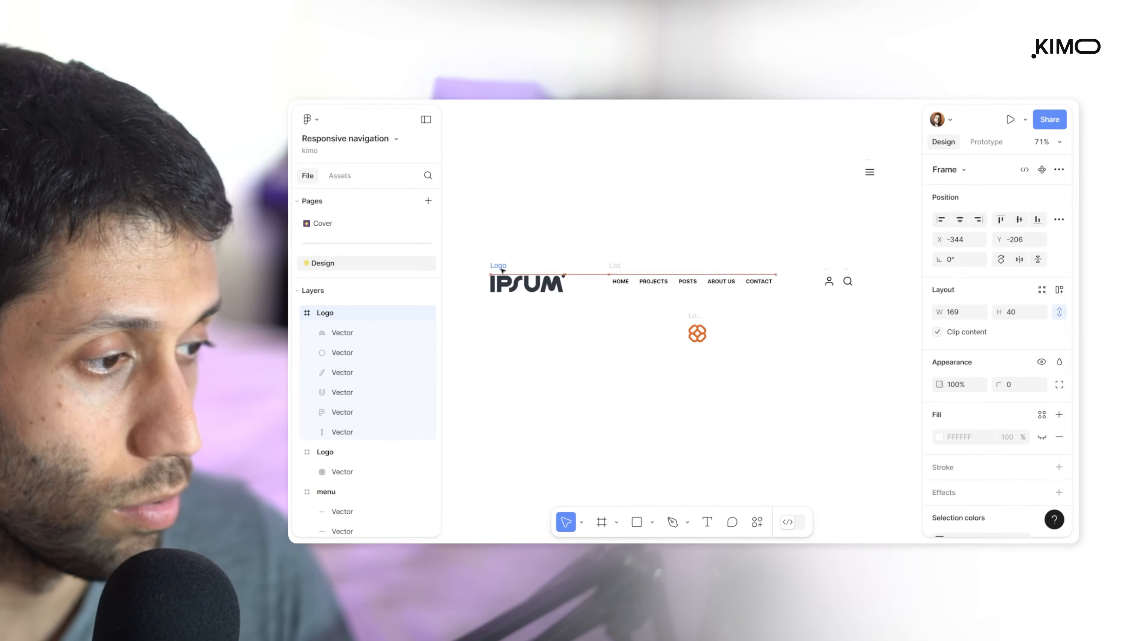
drag(698, 316, 469, 265)
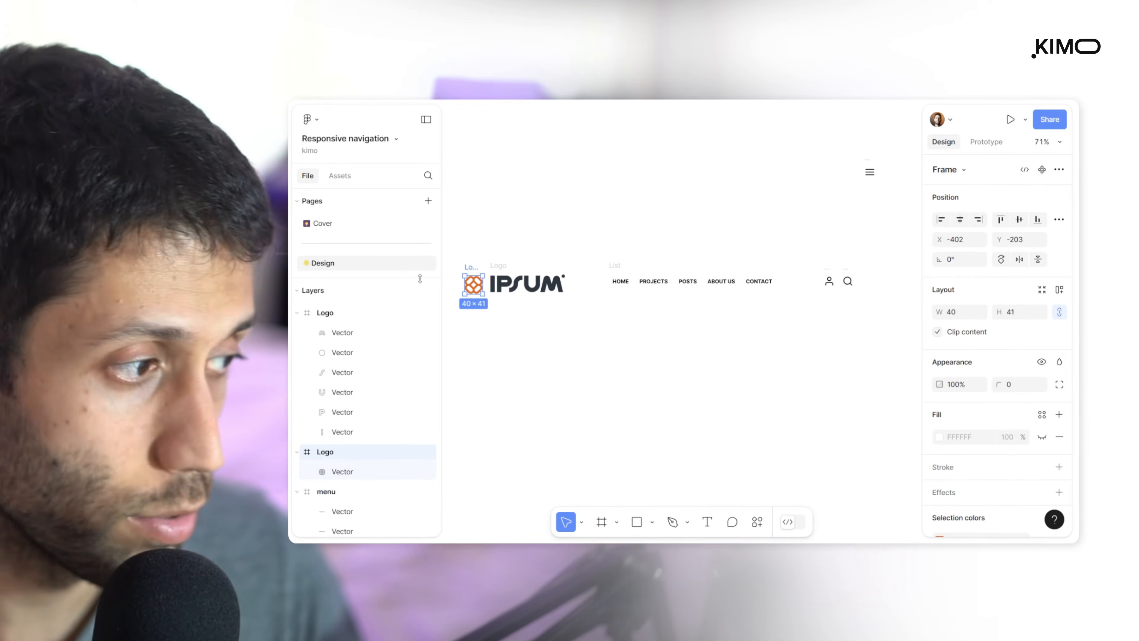
drag(499, 265, 767, 152)
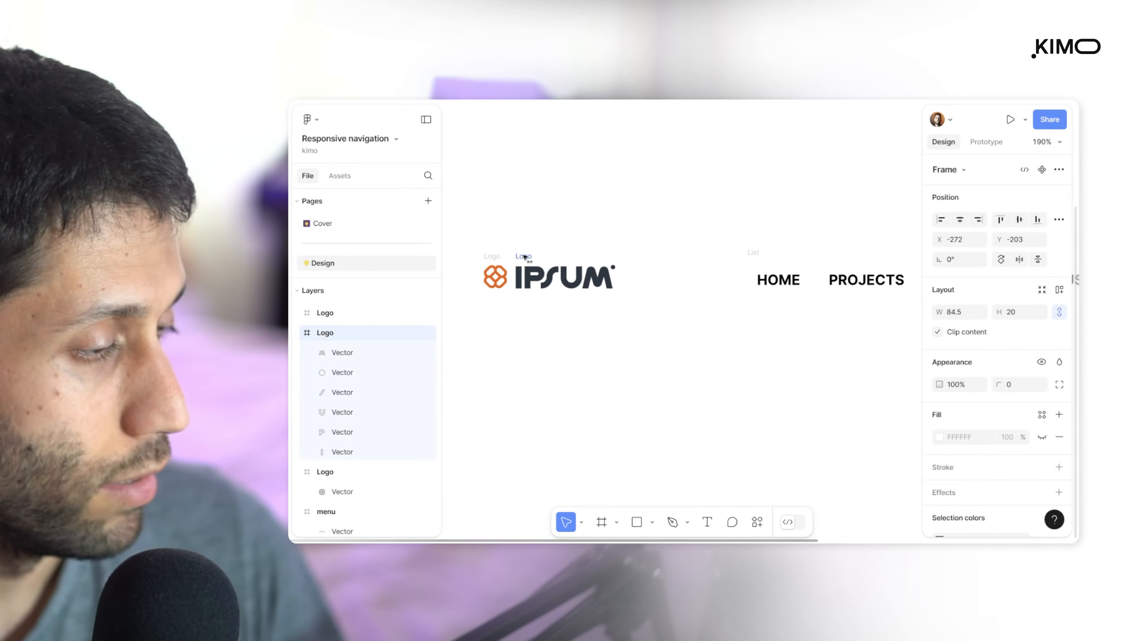
Scale the symbol and wordmark to a height of 20 and wrap them in a horizontal auto layout frame named Brand
drag(523, 257, 646, 314)
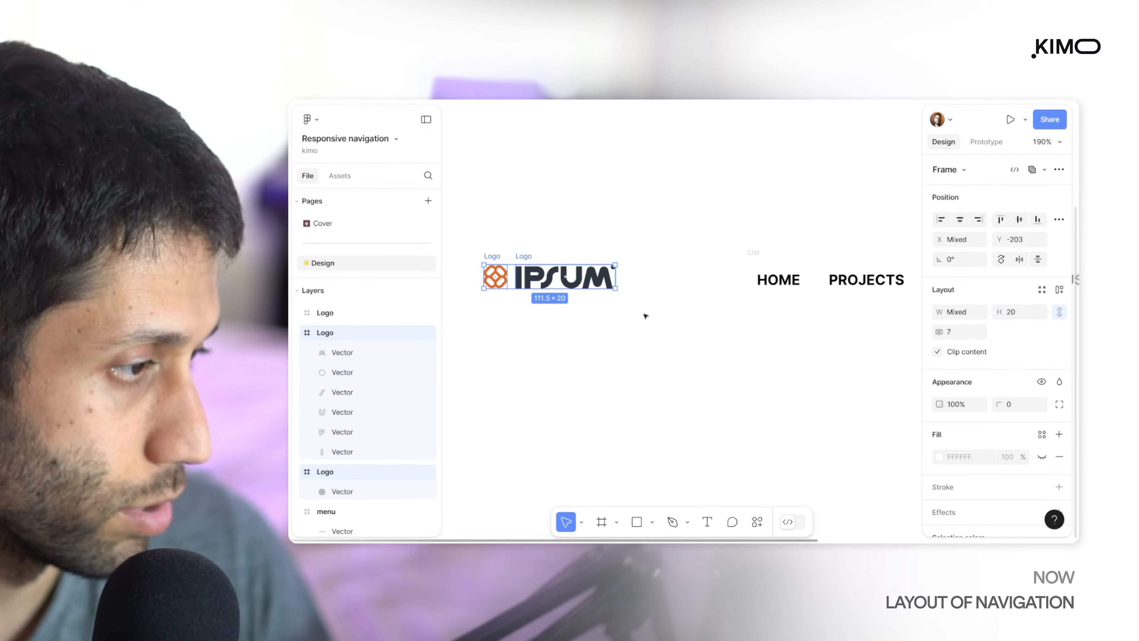
key(shift+a)
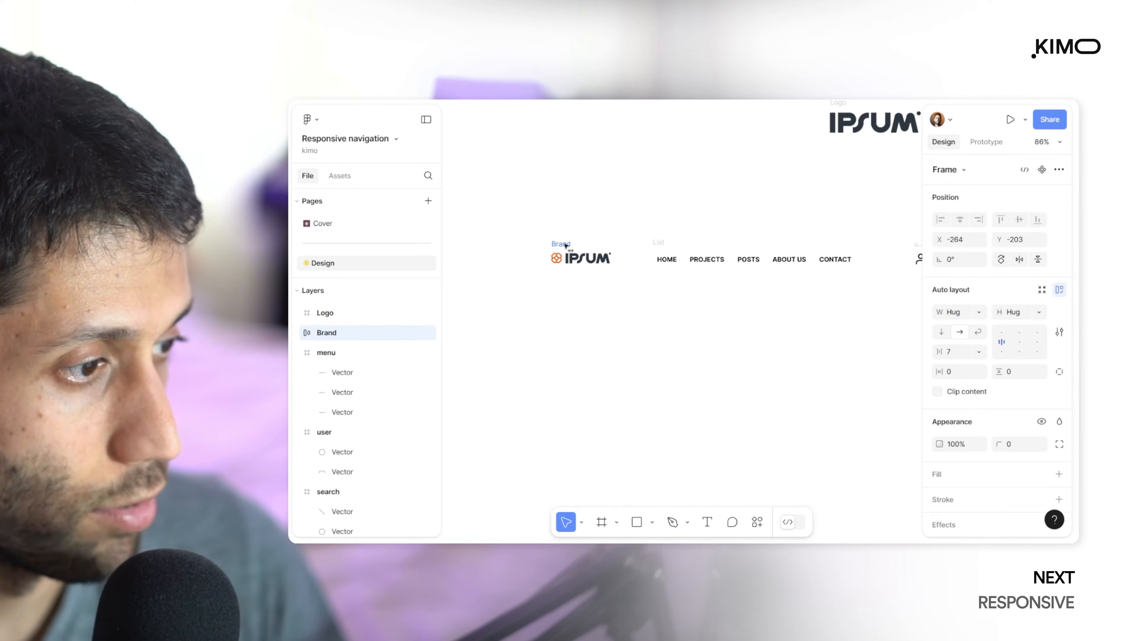
drag(565, 246, 580, 246)
drag(739, 229, 518, 228)
Wrap the user and search icons in a horizontal auto layout frame named Action icons
click(701, 244)
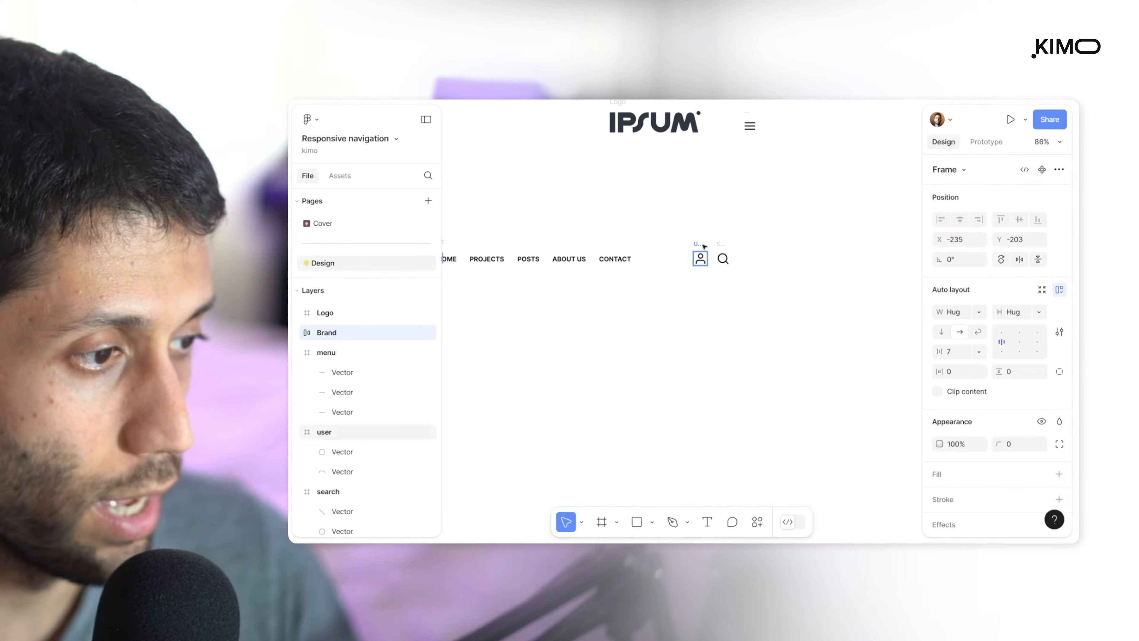
scroll(701, 245, up, 5)
shift+click(744, 257)
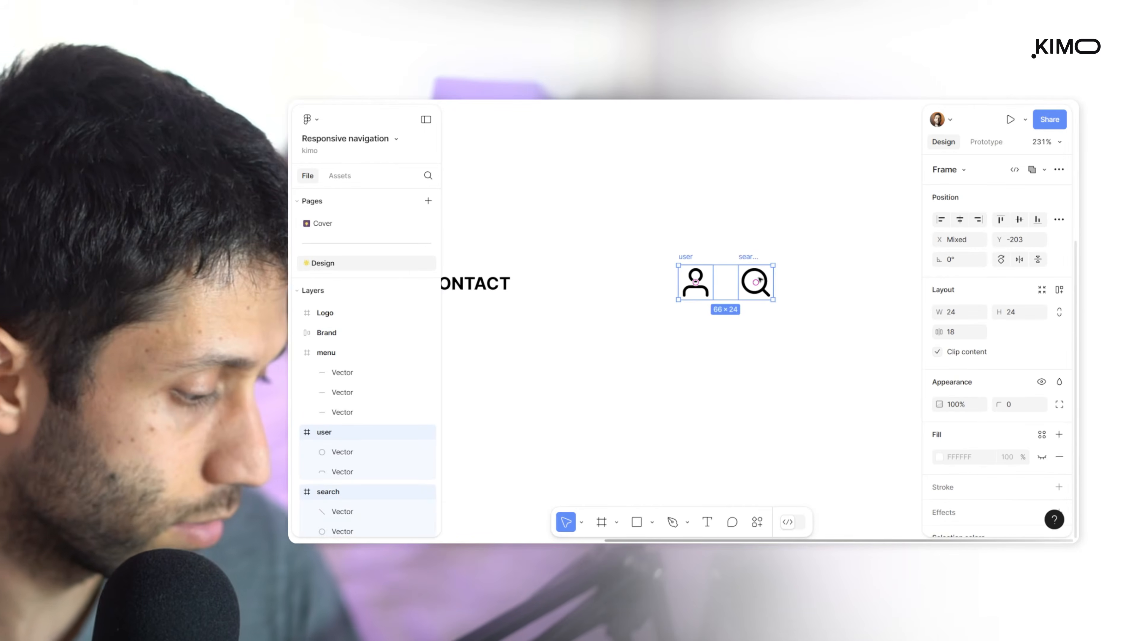
key(shift+a)
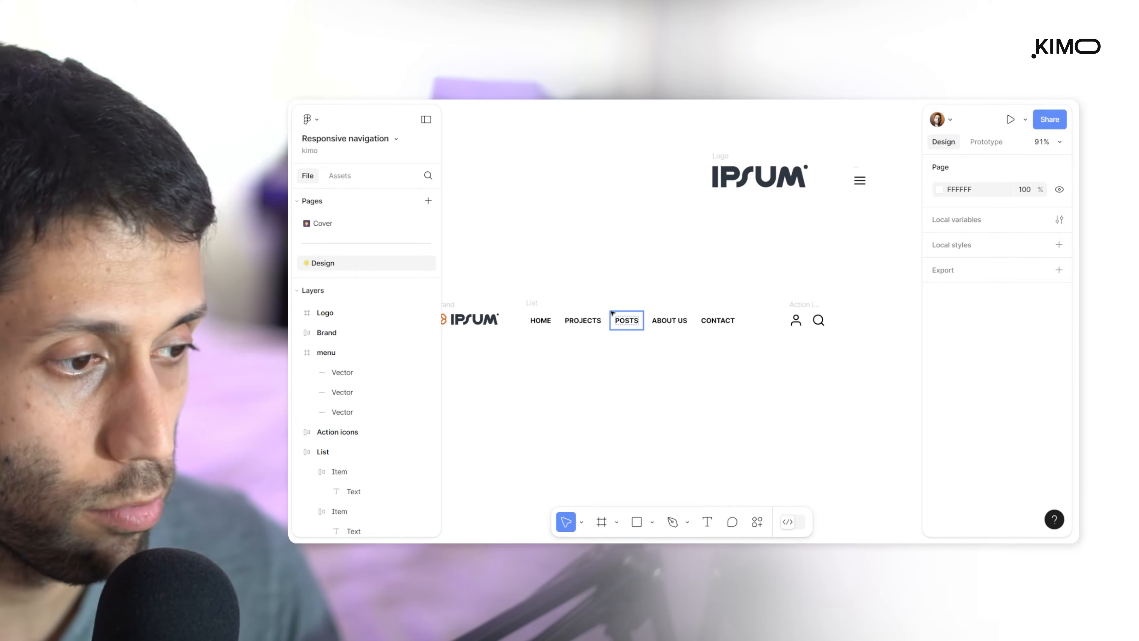
Wrap Brand, List and Action icons in one horizontal auto layout frame named Navigation bar
scroll(818, 386, down, 5)
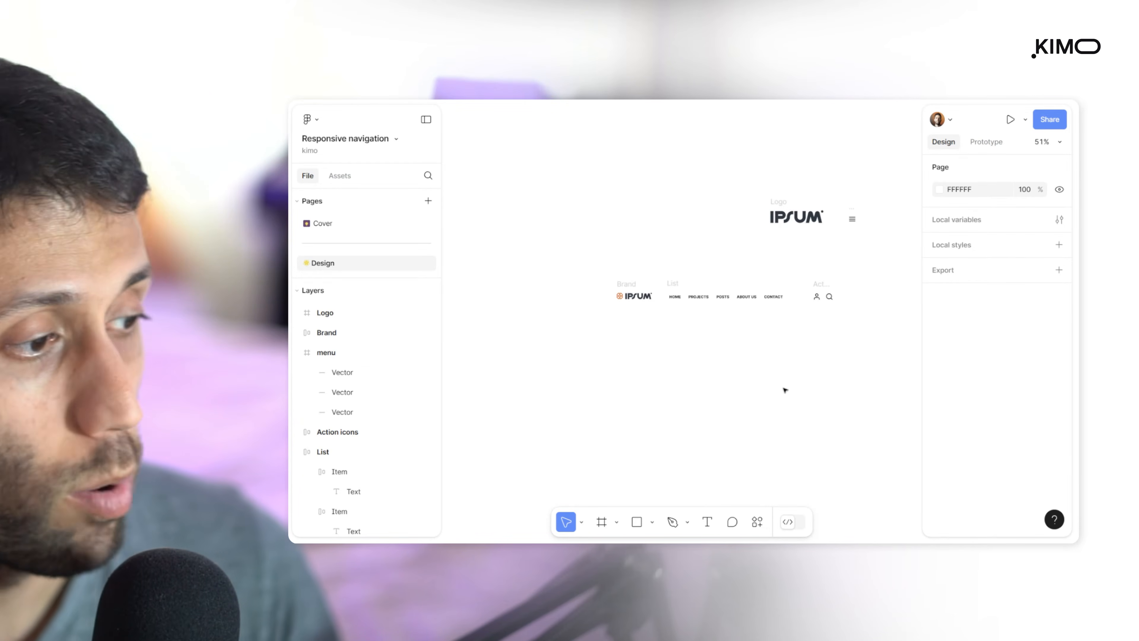
scroll(770, 321, up, 2)
drag(568, 264, 857, 334)
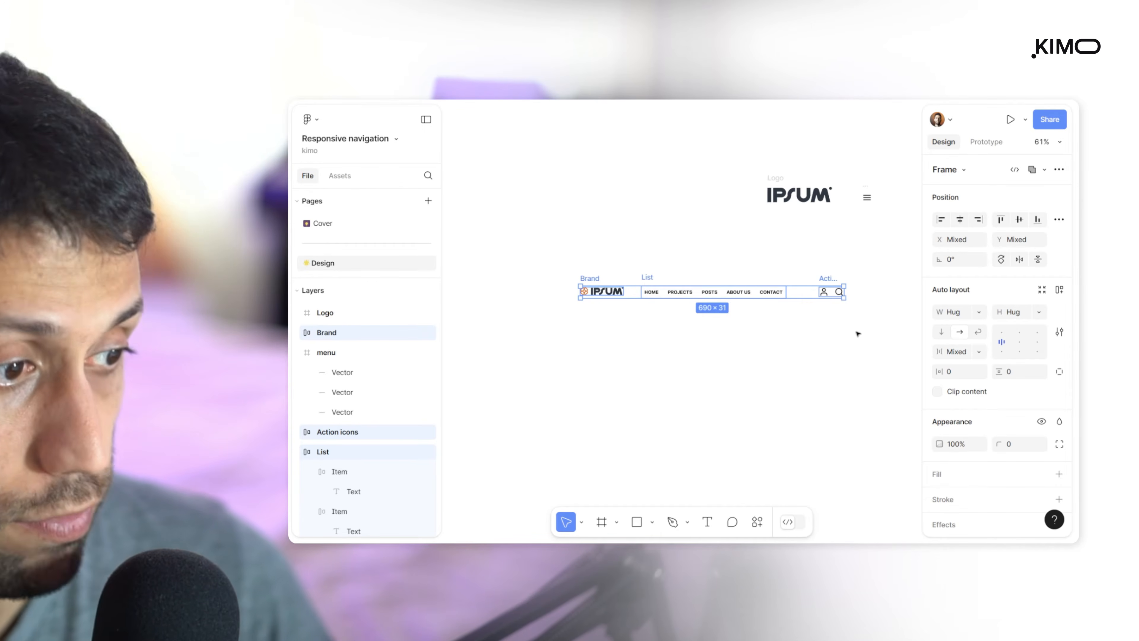
key(shift+a)
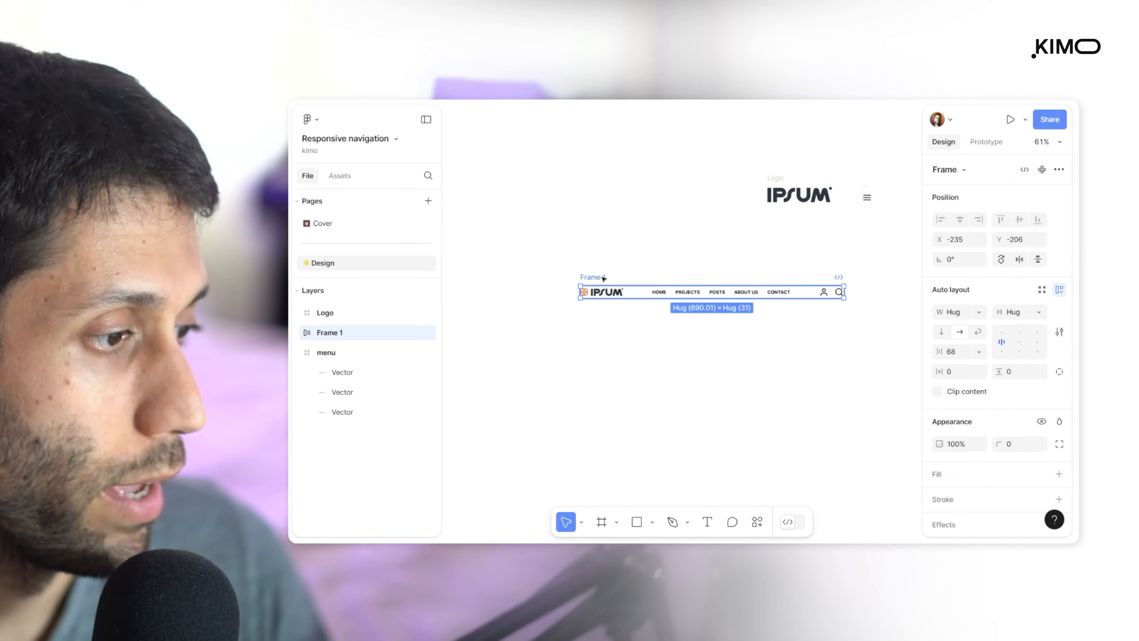
double_click(593, 277)
text(Navigation bar)
key(Return)
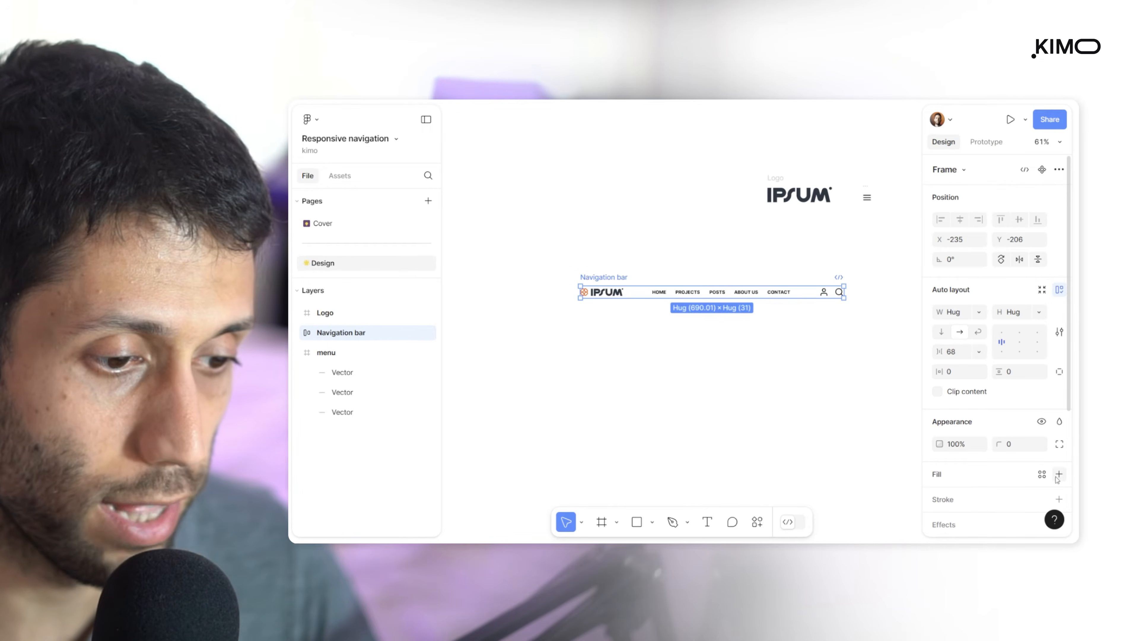
Give the Navigation bar an F2F2F2 fill, and set its vertical padding to 4 and its horizontal padding to 16
click(1058, 474)
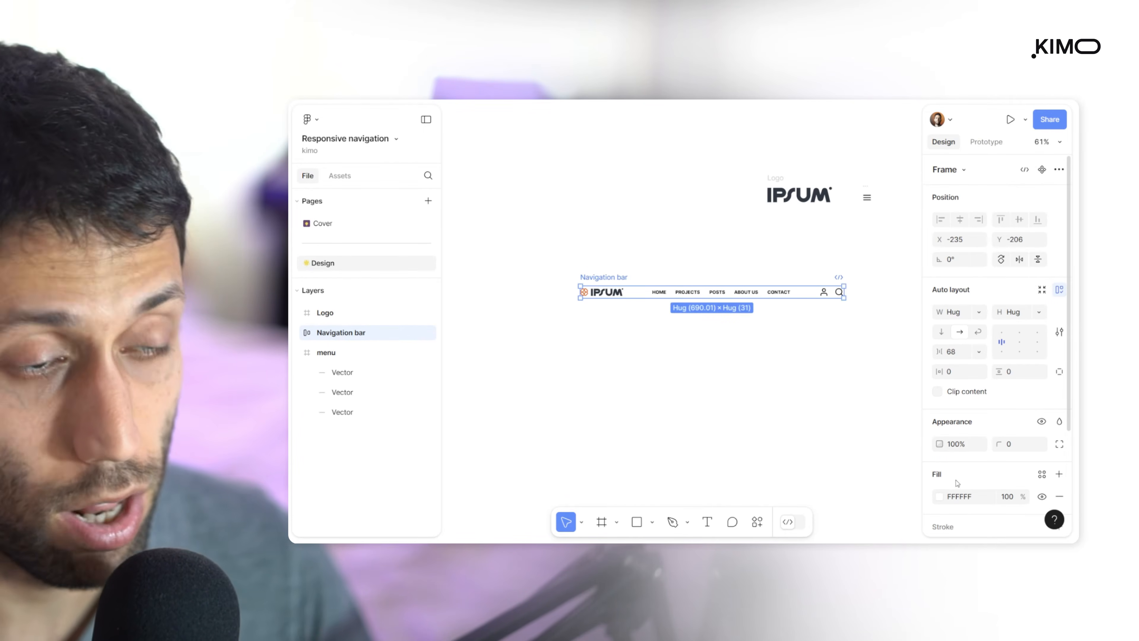
click(939, 497)
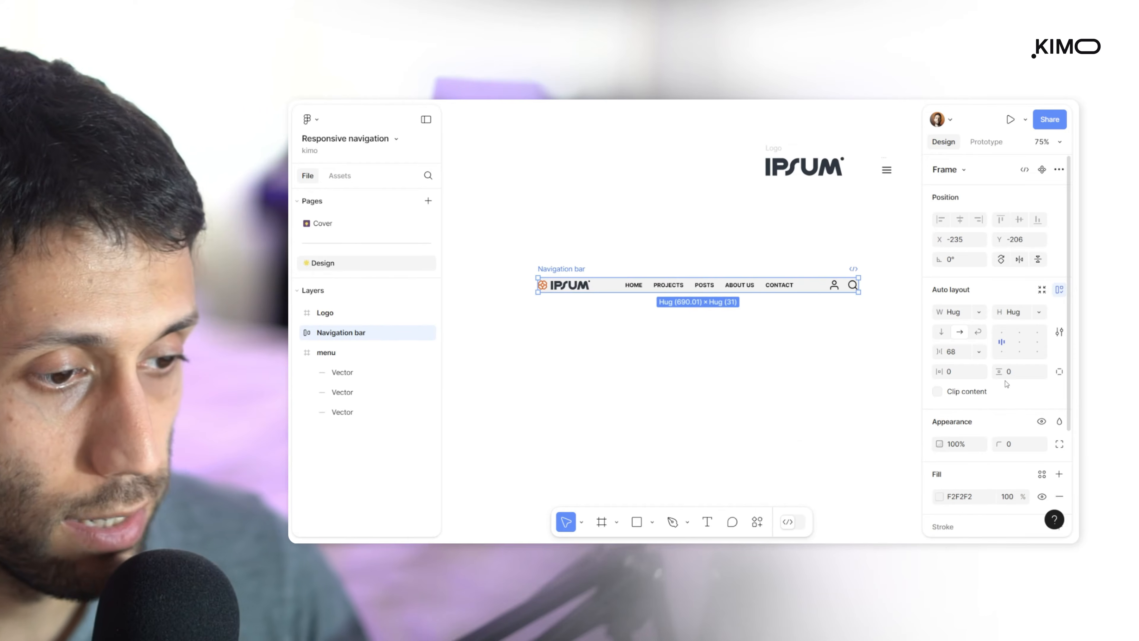
drag(1003, 376, 1008, 377)
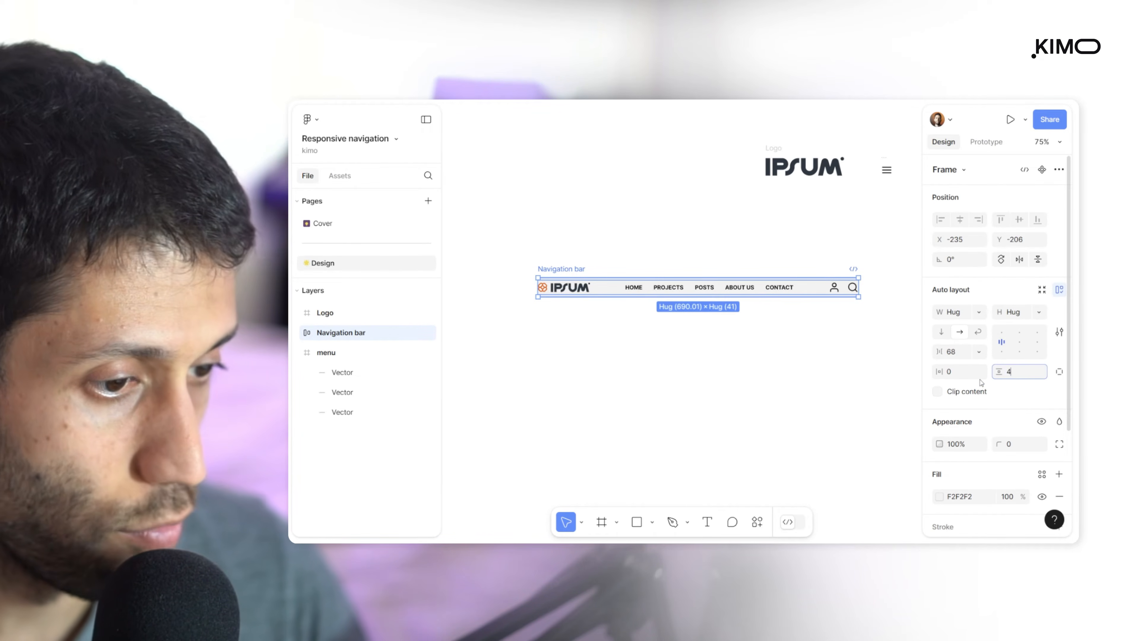
click(962, 376)
text(4)
key(Return)
click(962, 377)
text(16)
key(Return)
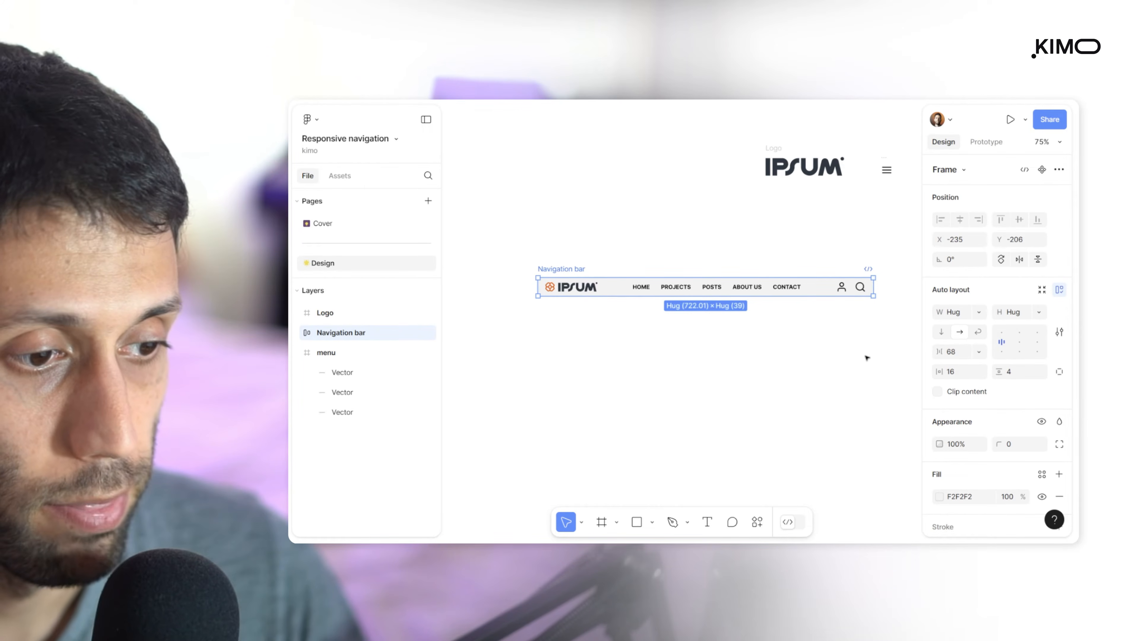
Stretch the Navigation bar to a width of 1072 and inspect its nested Action icons, List and Brand frames
scroll(851, 351, down, 3)
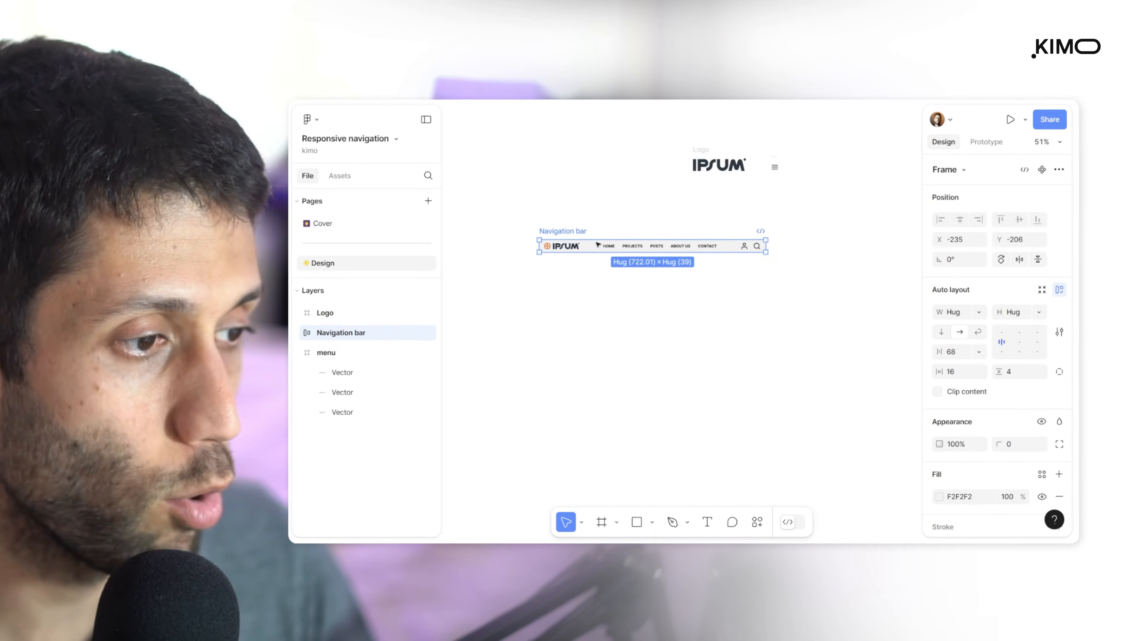
drag(769, 245, 875, 253)
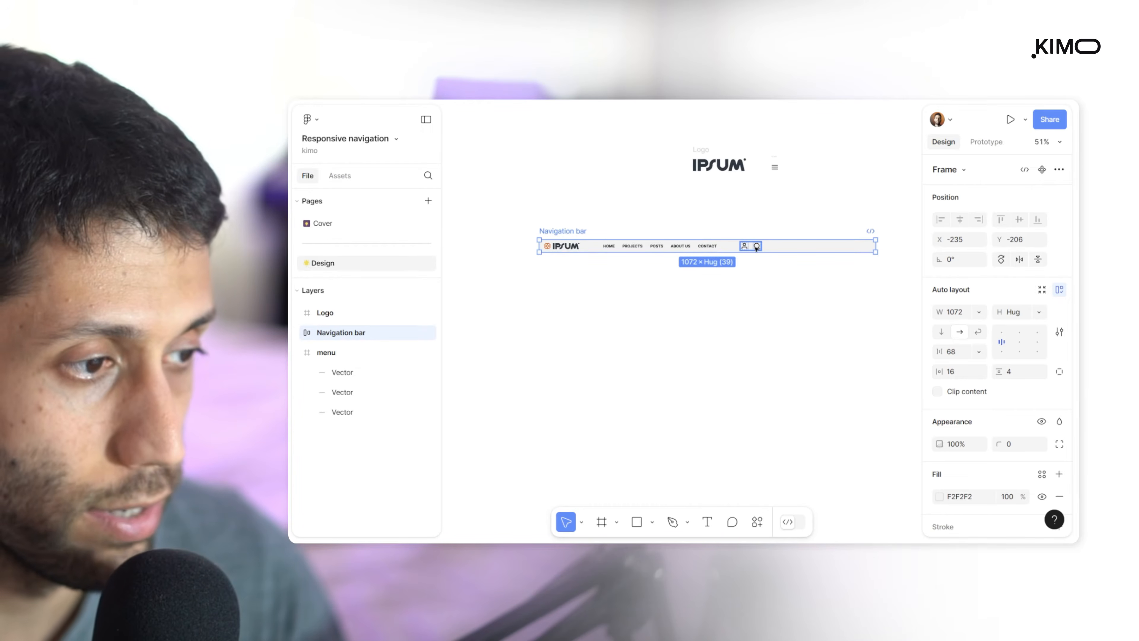
click(742, 248)
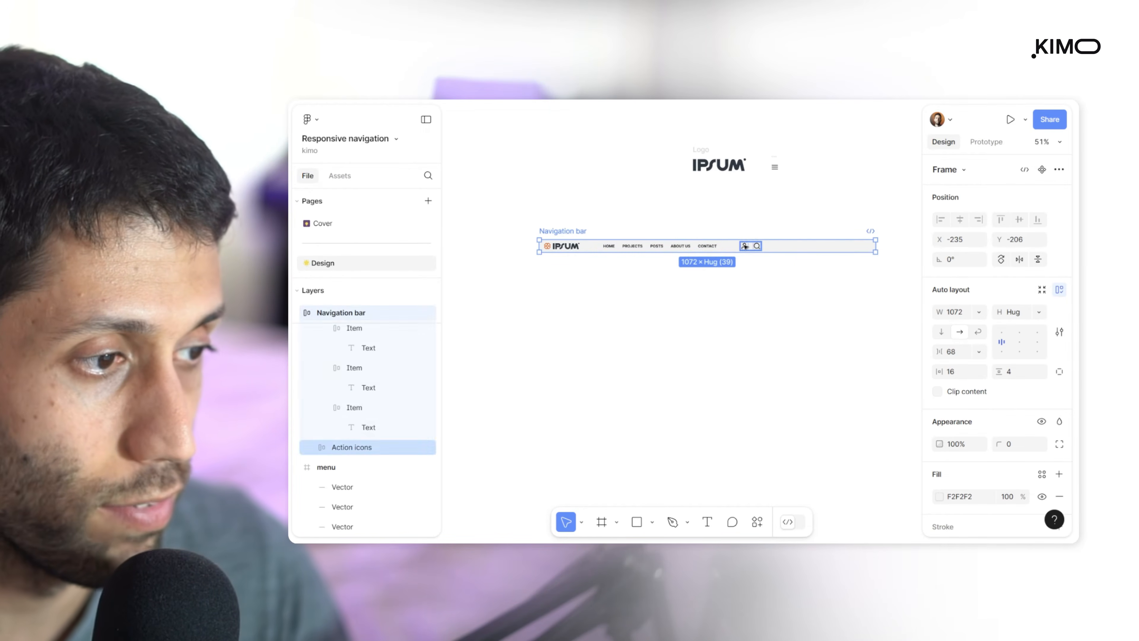
click(657, 247)
click(576, 247)
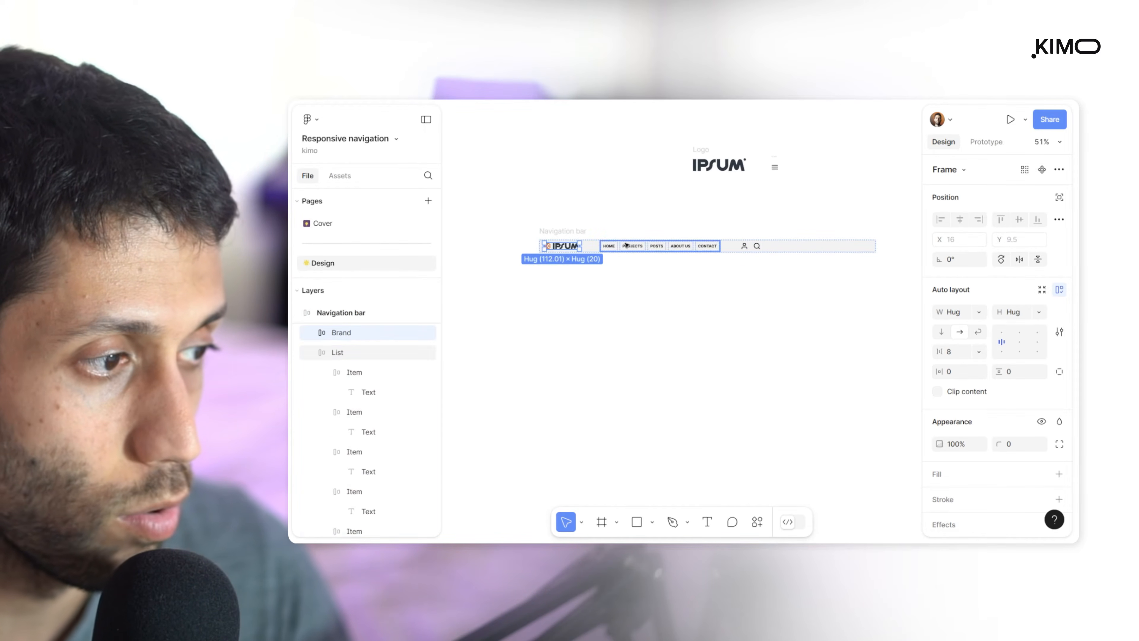
click(639, 248)
click(750, 248)
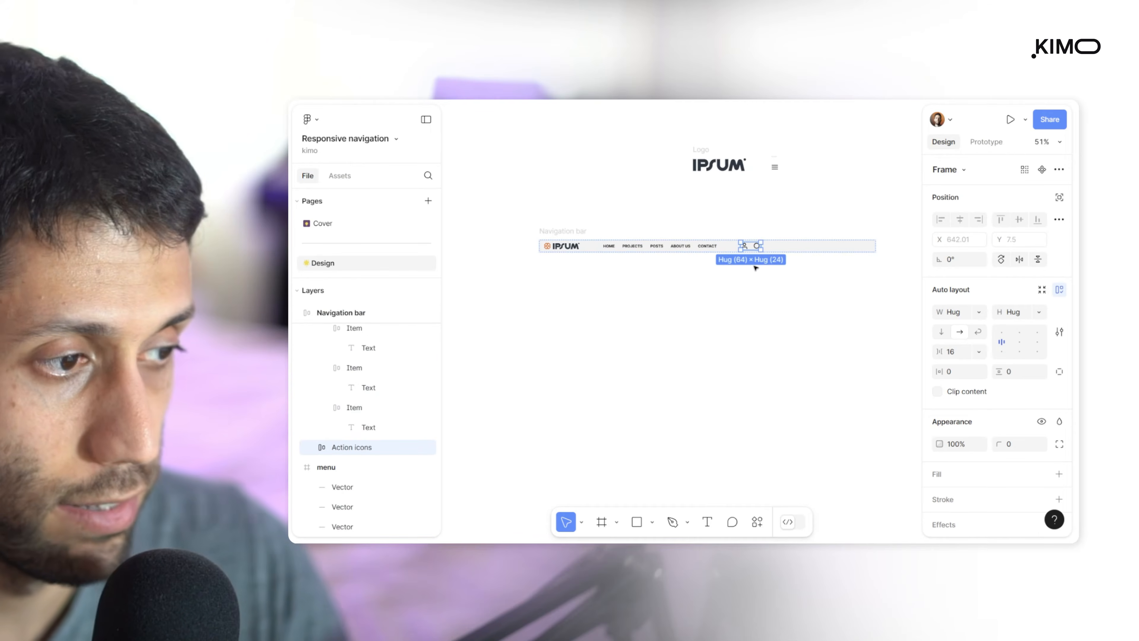
click(813, 323)
Set the Navigation bar's gap between items to Auto and shrink the bar to a width of 827
click(809, 247)
click(978, 351)
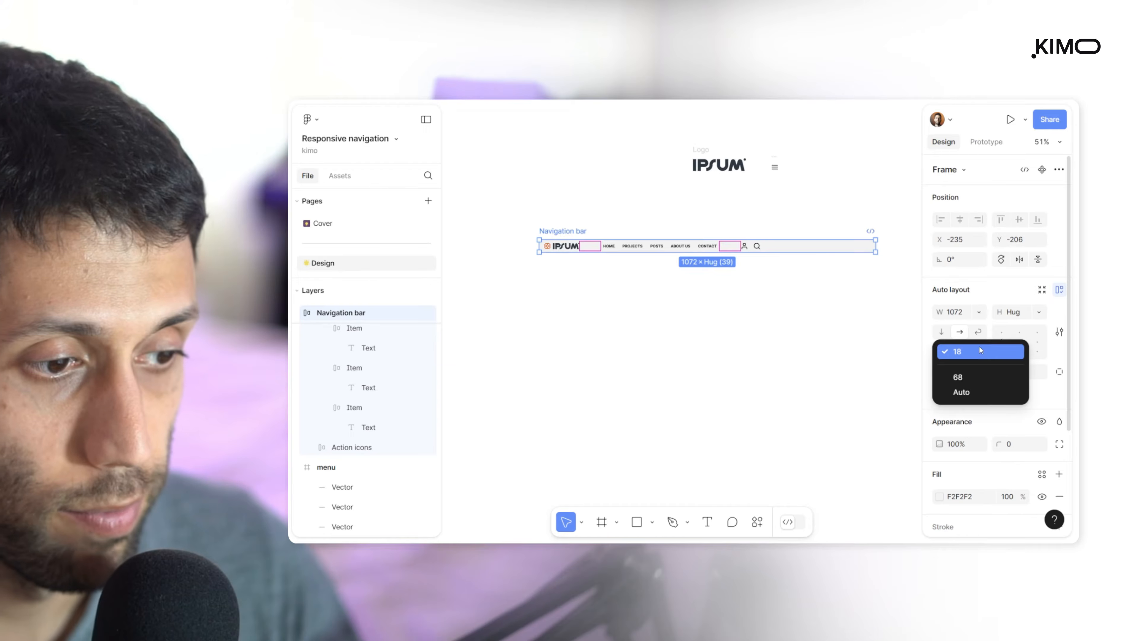
click(961, 391)
click(490, 201)
click(545, 232)
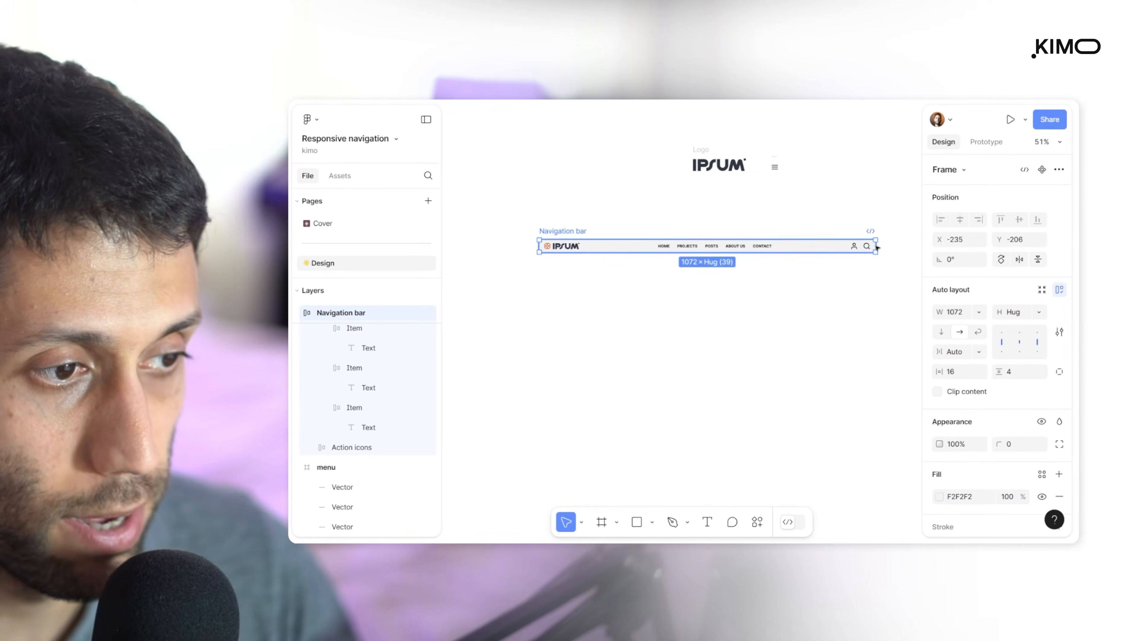
drag(874, 246, 798, 246)
click(826, 308)
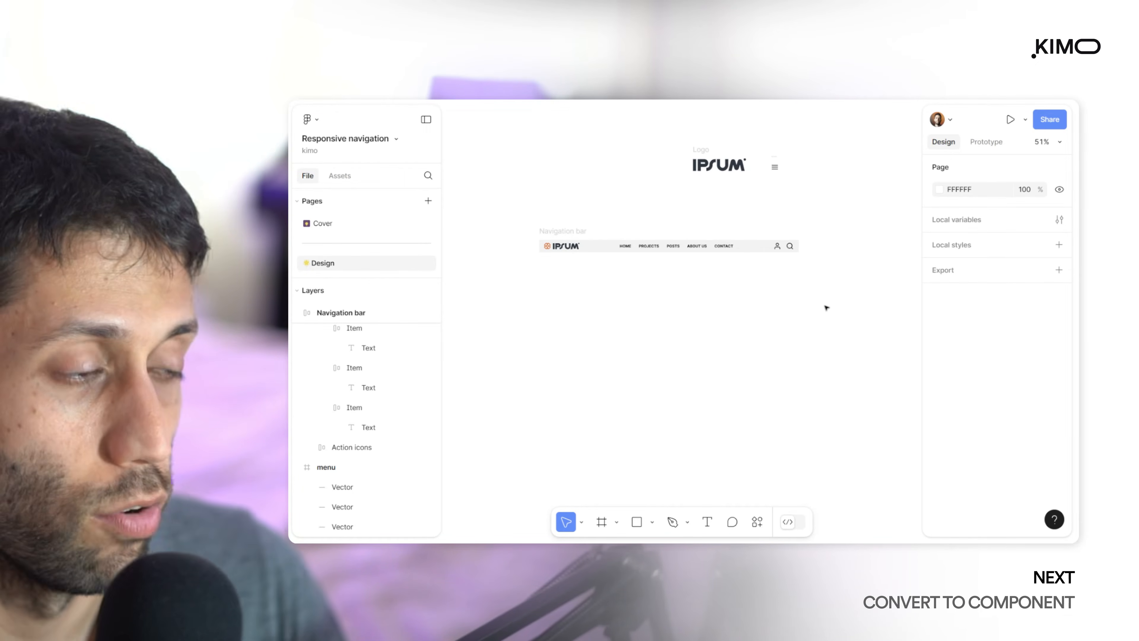
Duplicate the Navigation bar and place the copy beside the original at X 697, Y -206
click(667, 250)
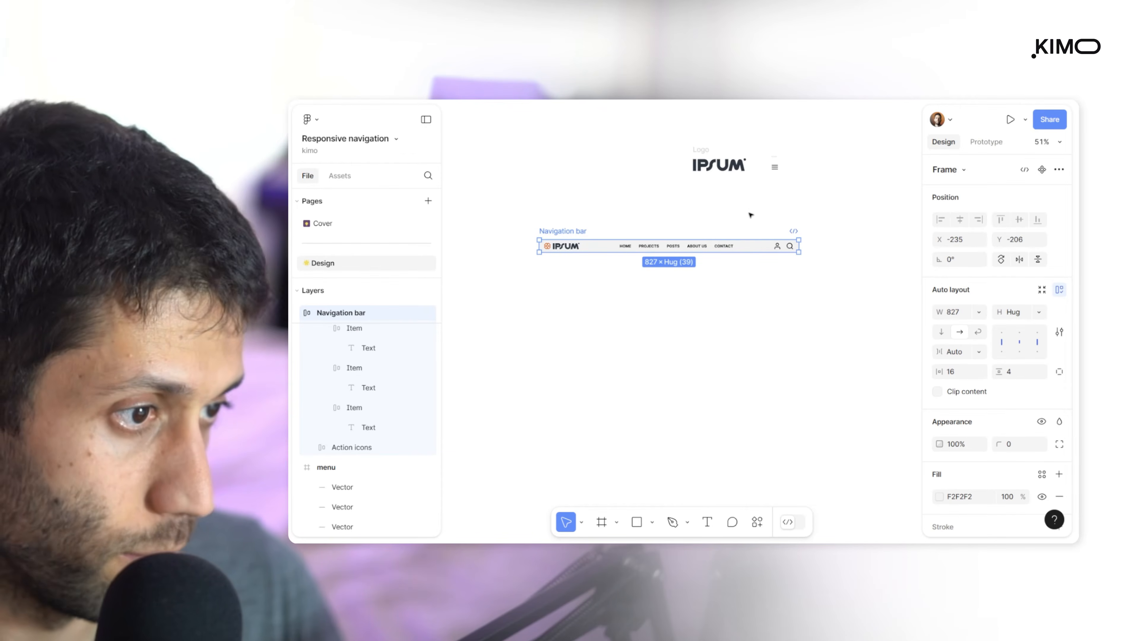
scroll(740, 216, right, 2)
drag(479, 240, 771, 231)
scroll(798, 285, right, 3)
scroll(661, 293, up, 4)
scroll(628, 265, down, 4)
scroll(643, 268, up, 5)
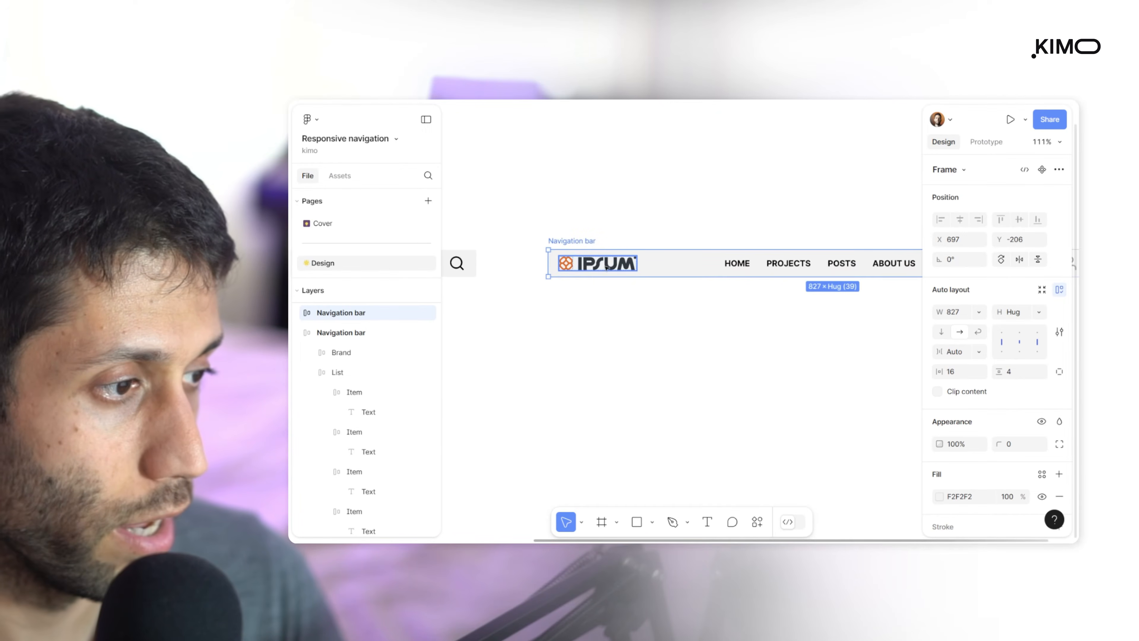
Hide the orange symbol inside the Brand frame of the copied Navigation bar
double_click(566, 265)
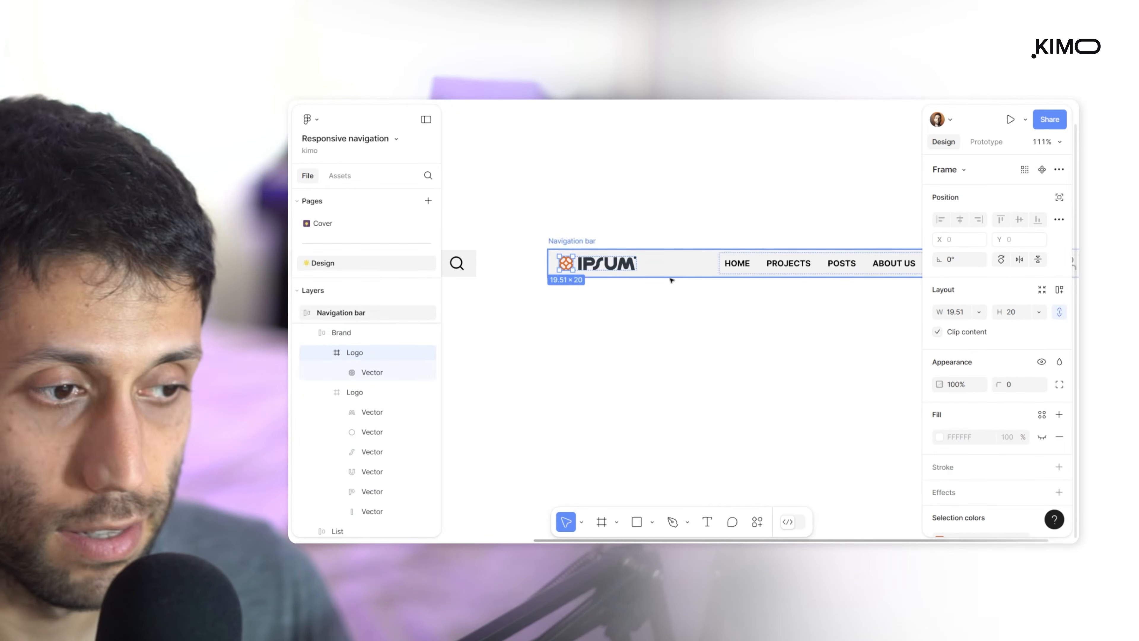
key(ctrl+shift+h)
key(Escape)
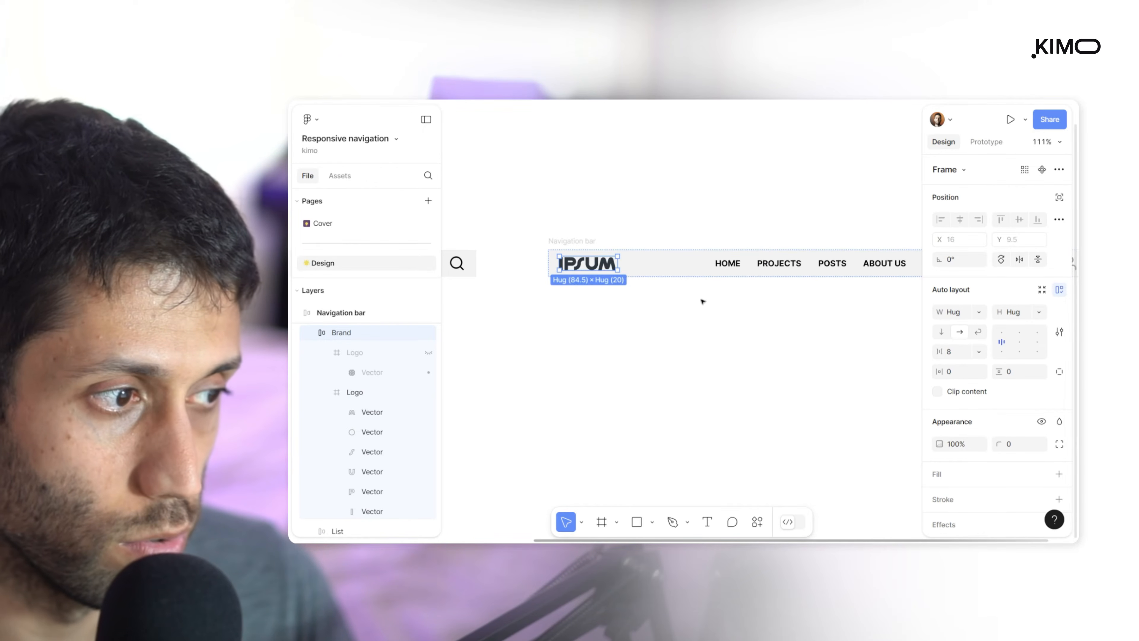
Scale the IPSUM wordmark in the copied Navigation bar to a height of 18
click(592, 264)
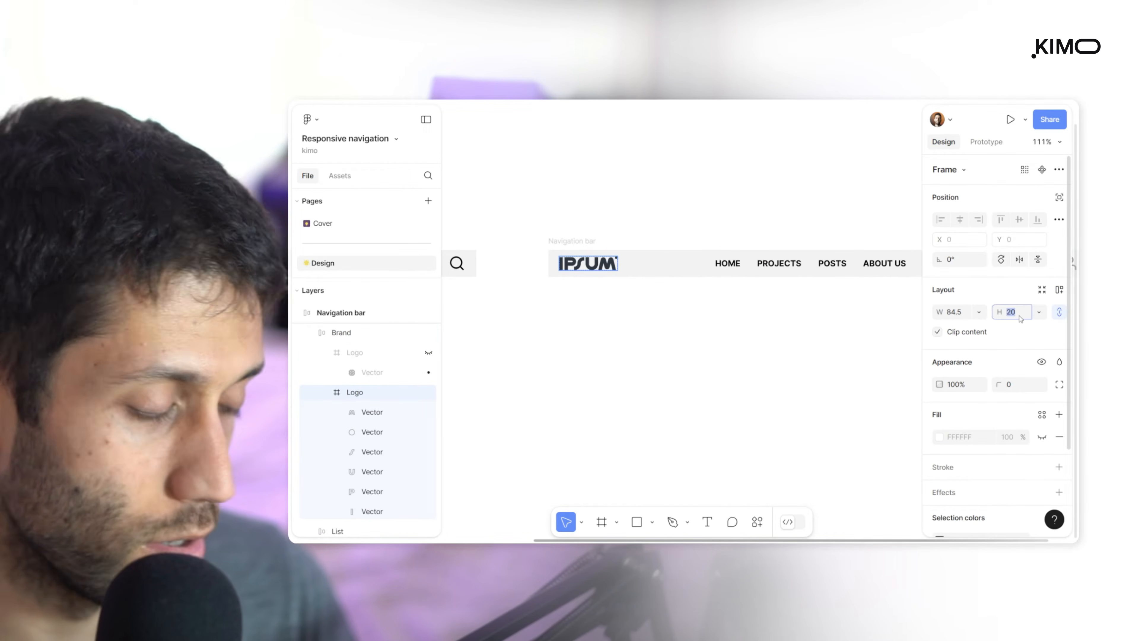
text(1)
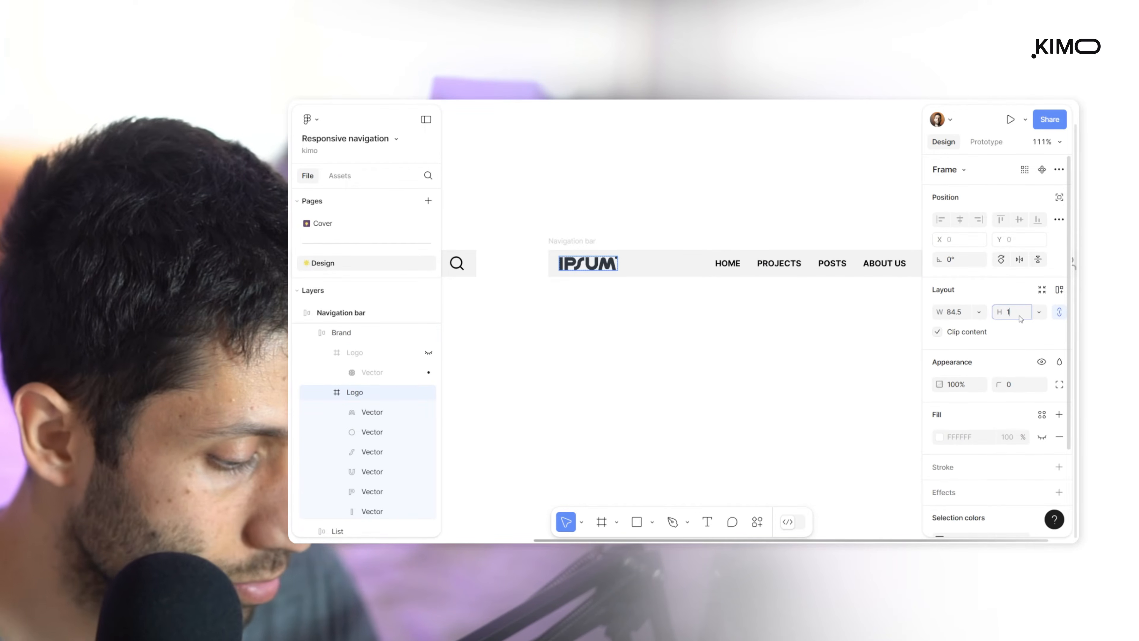
text(8)
key(Return)
Hide the List frame with its five items in the copied Navigation bar
click(738, 267)
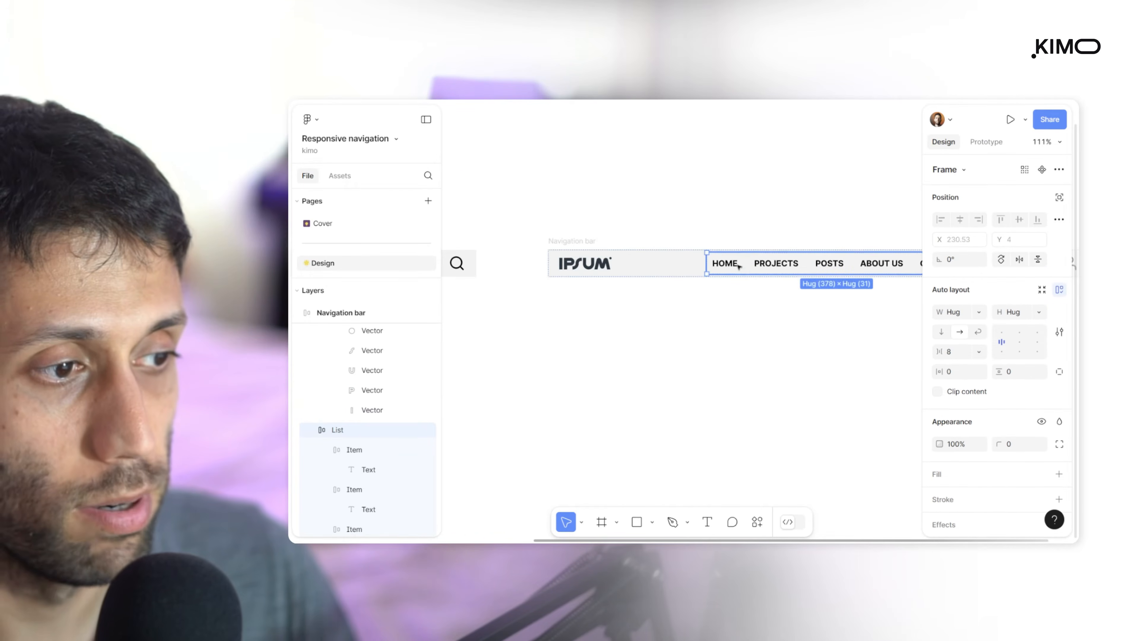
scroll(739, 266, down, 5)
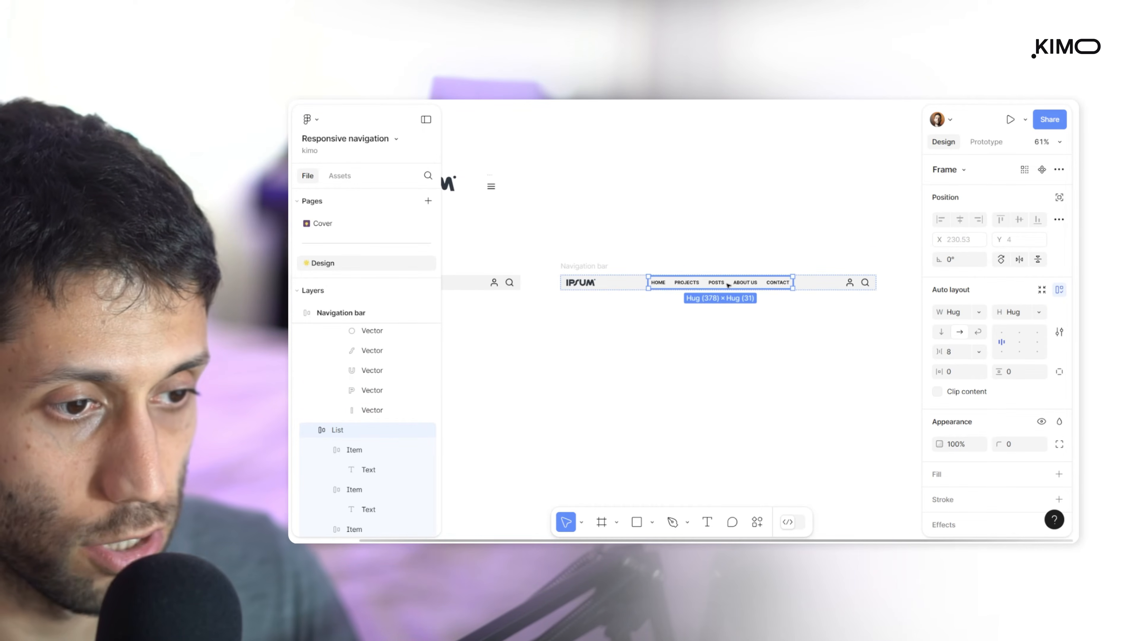
click(1041, 421)
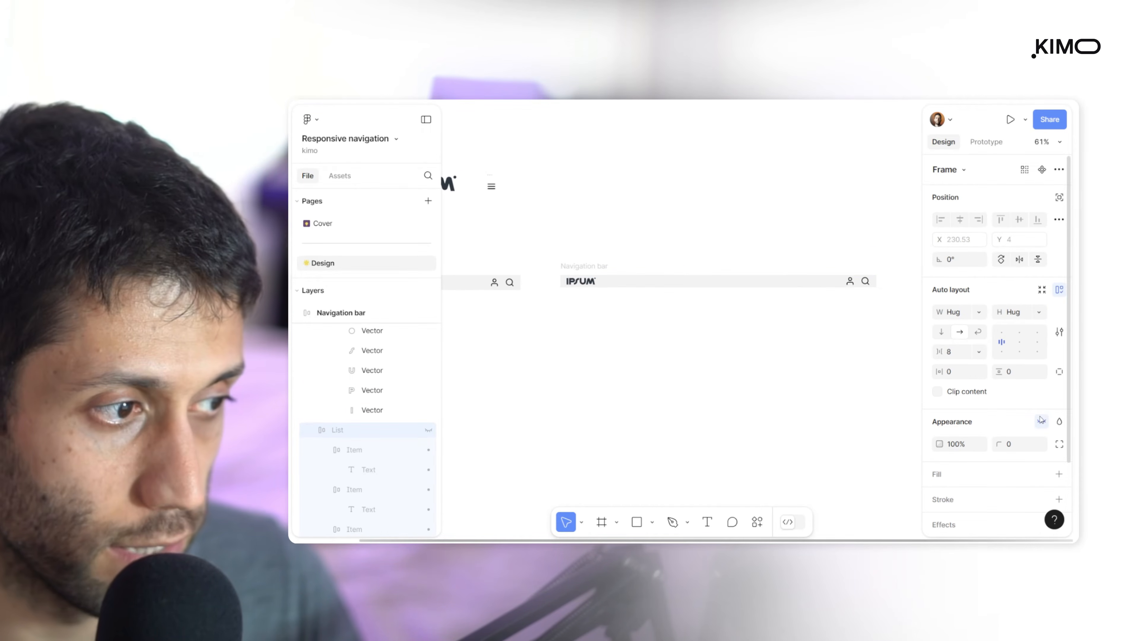
Copy the menu icon into the copied bar's Action icons frame, placing it after the search icon
scroll(600, 241, left, 3)
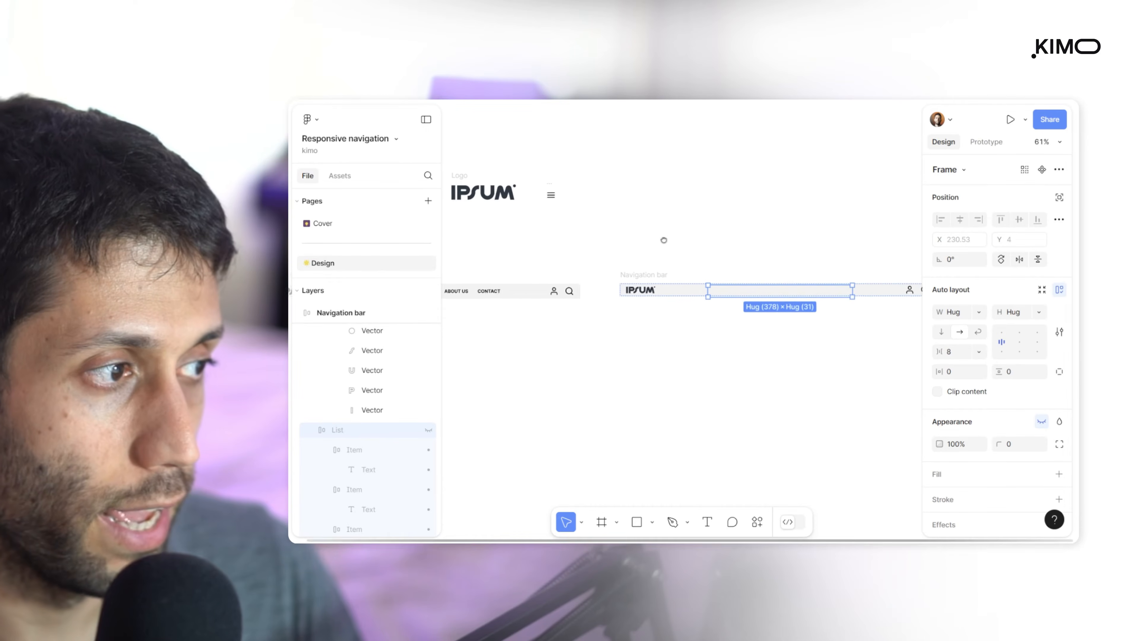
click(593, 199)
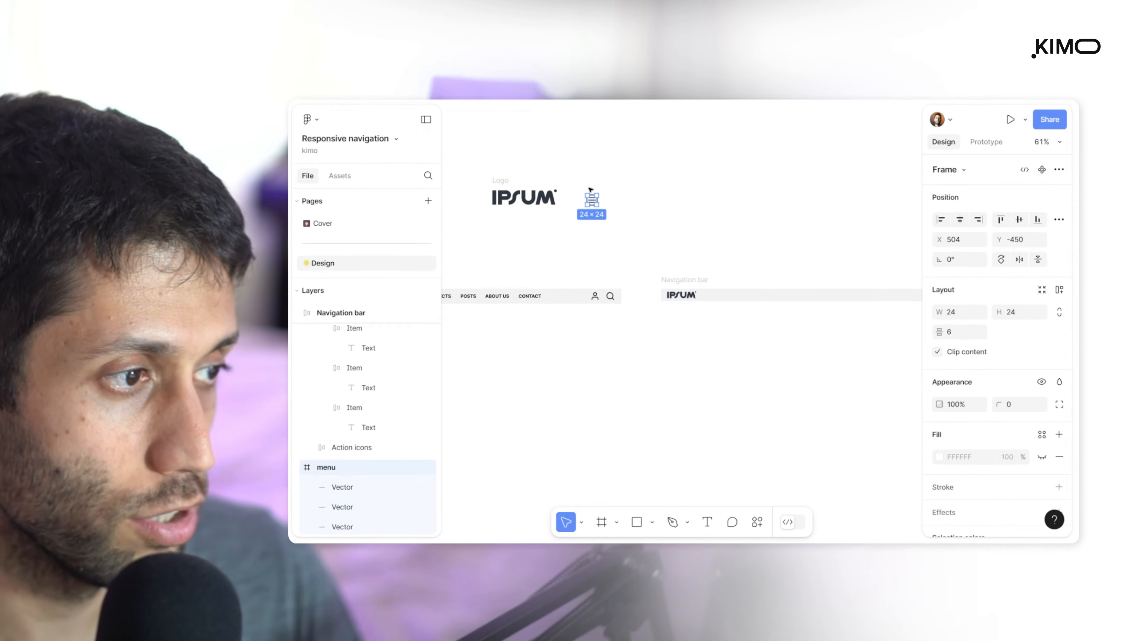
scroll(755, 234, right, 4)
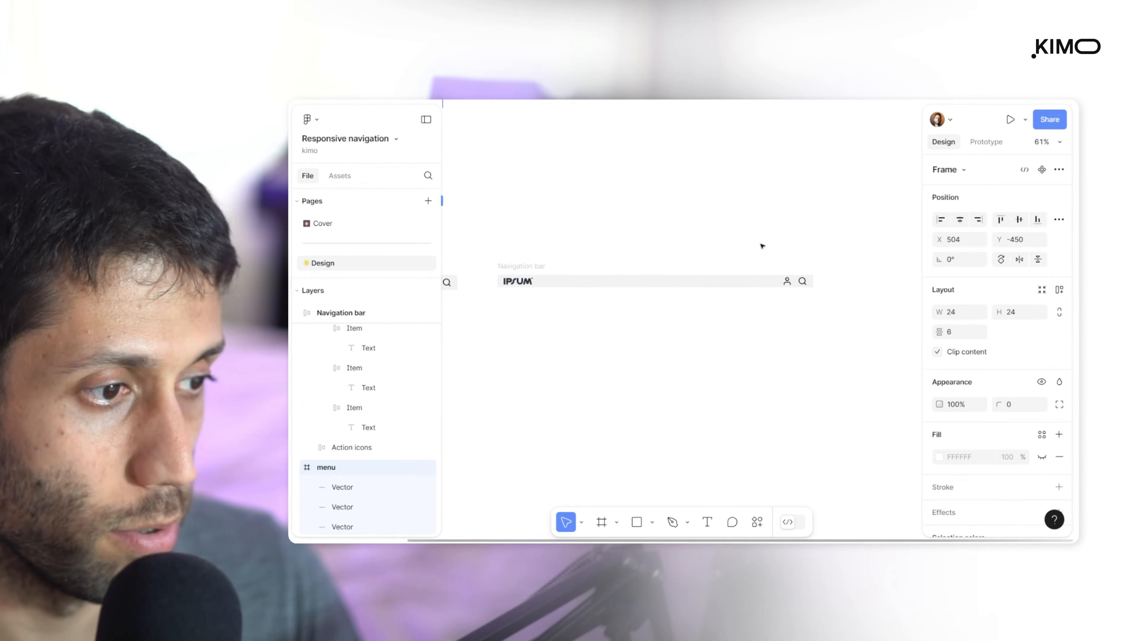
scroll(802, 287, up, 5)
click(781, 273)
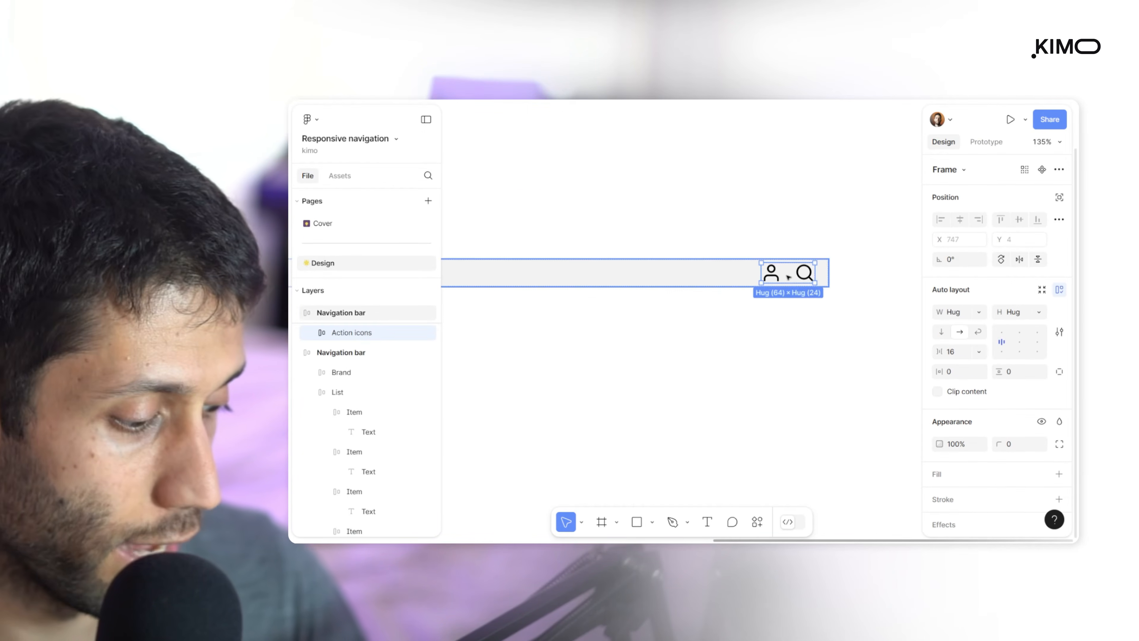
key(ctrl+v)
click(785, 225)
Narrow the copied Navigation bar to a width of 259
scroll(762, 269, down, 5)
click(594, 262)
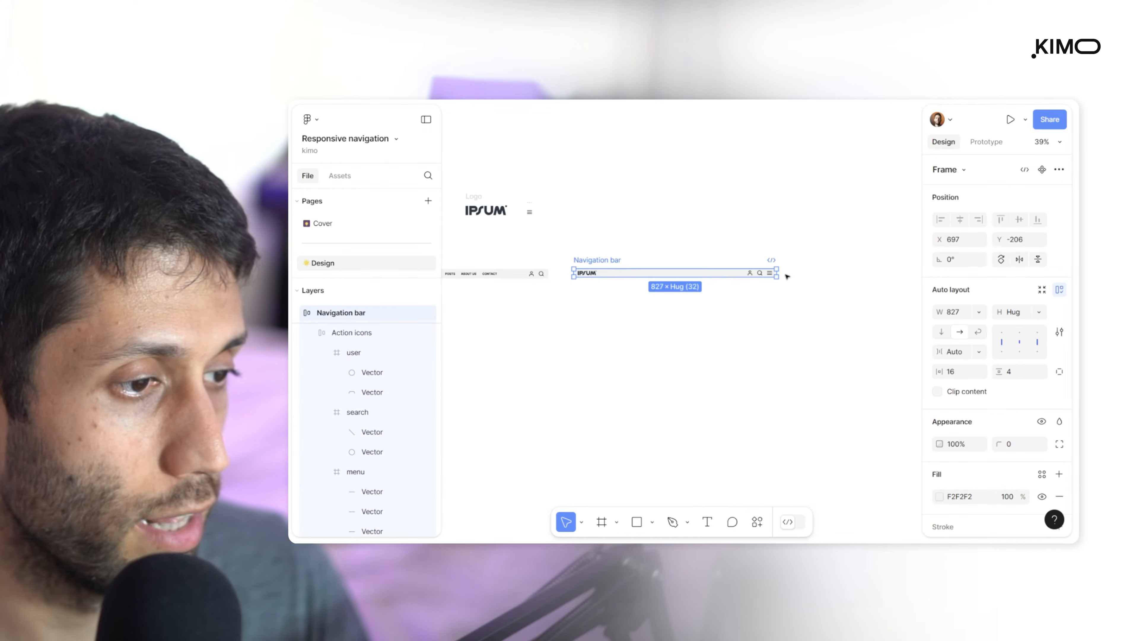
drag(776, 272, 639, 275)
scroll(603, 272, up, 5)
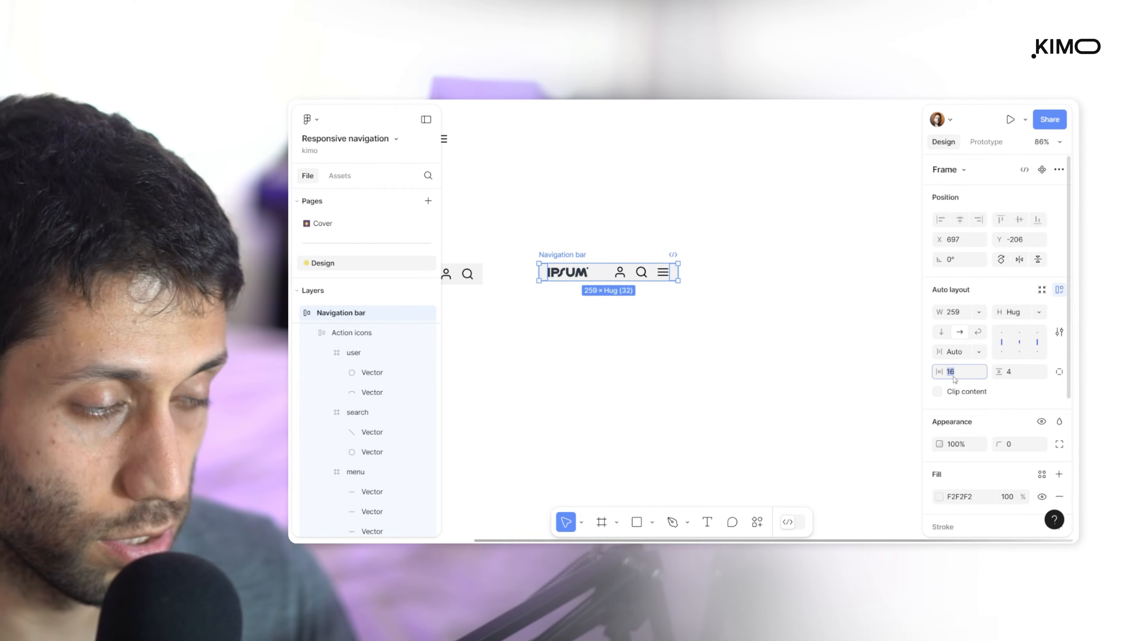
Try a vertical padding of 16 on the copied Navigation bar and undo it
click(1030, 372)
text(1)
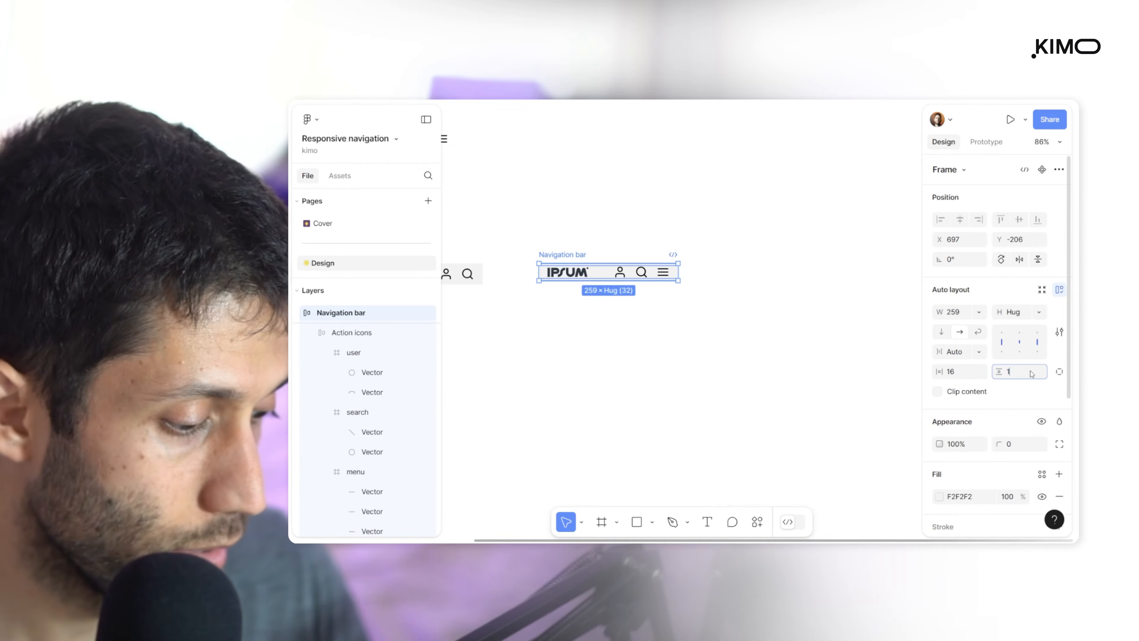
text(6)
key(Return)
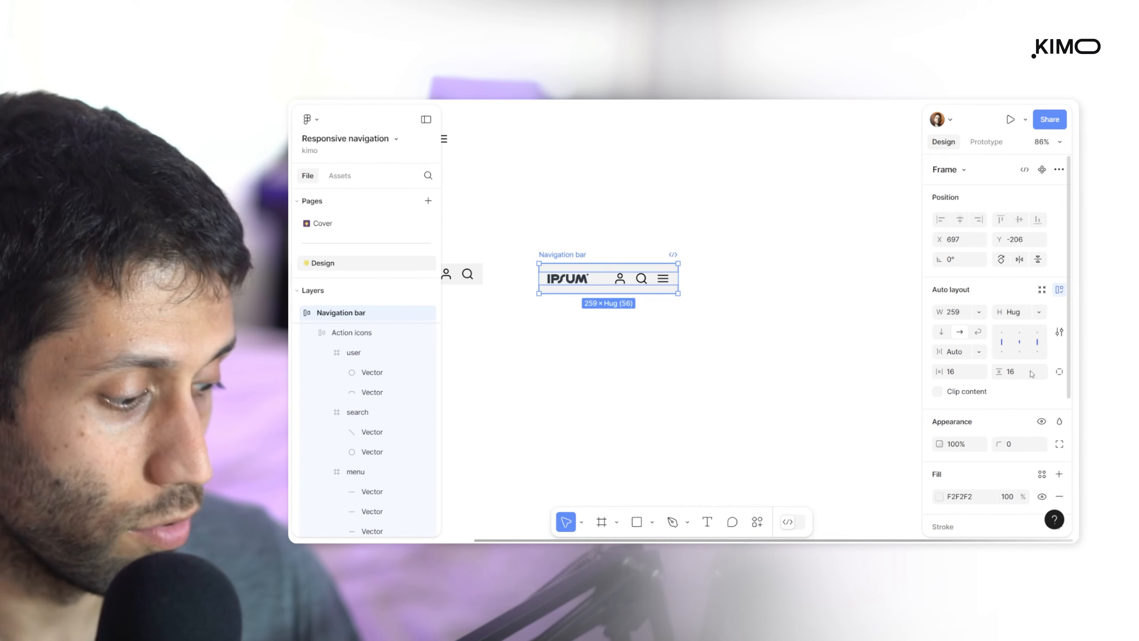
key(ctrl+z)
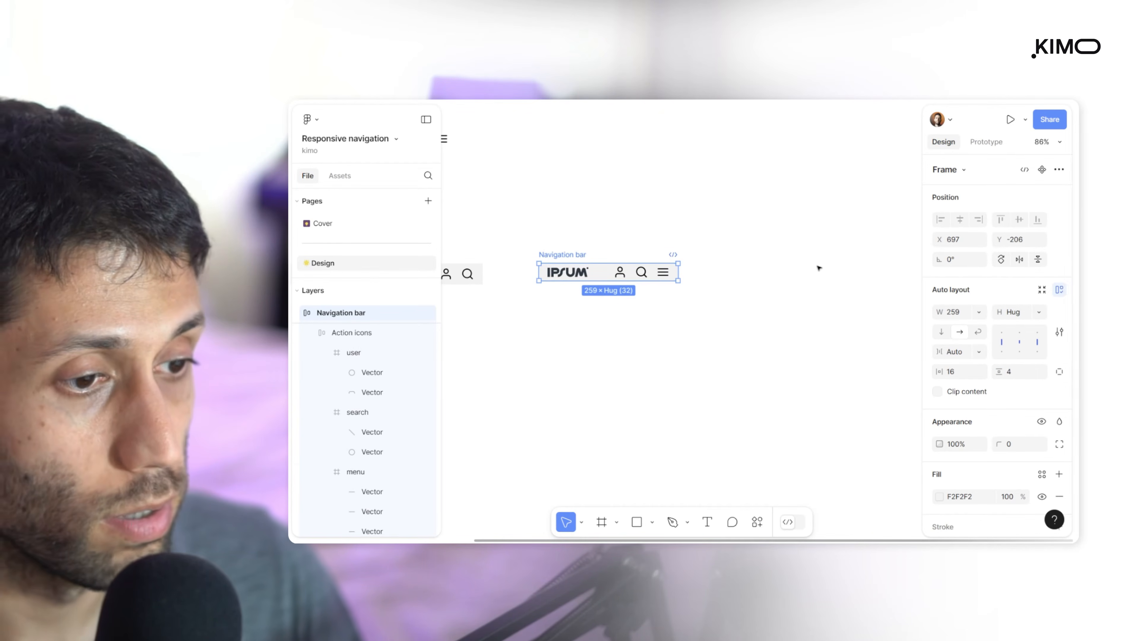
Set the width of the copied Navigation bar to 320
click(956, 312)
text(320)
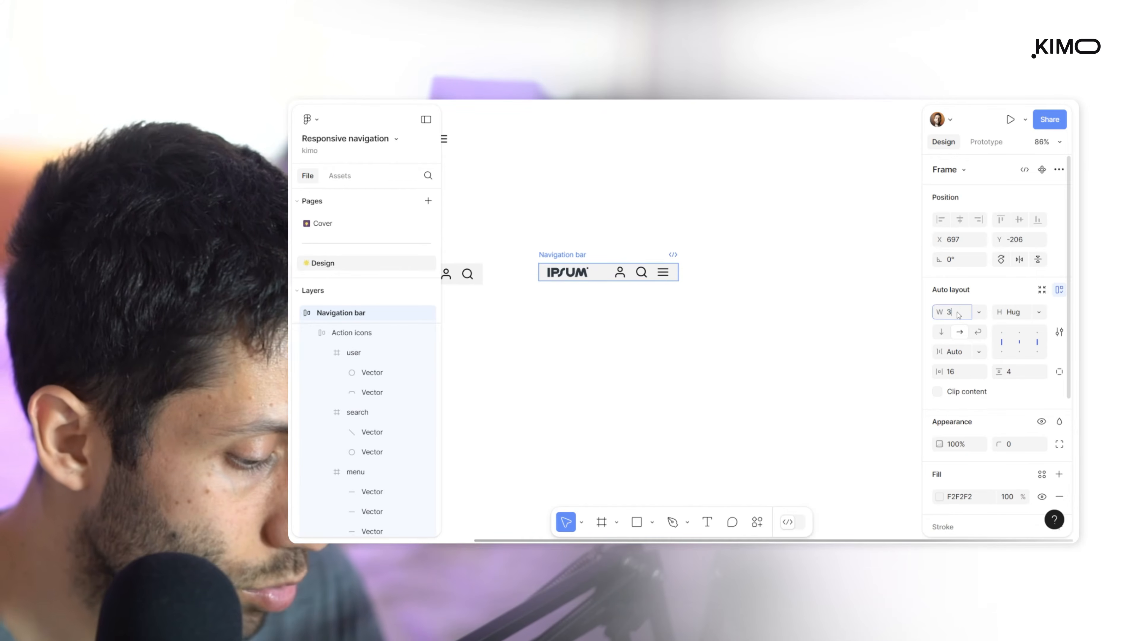
key(Return)
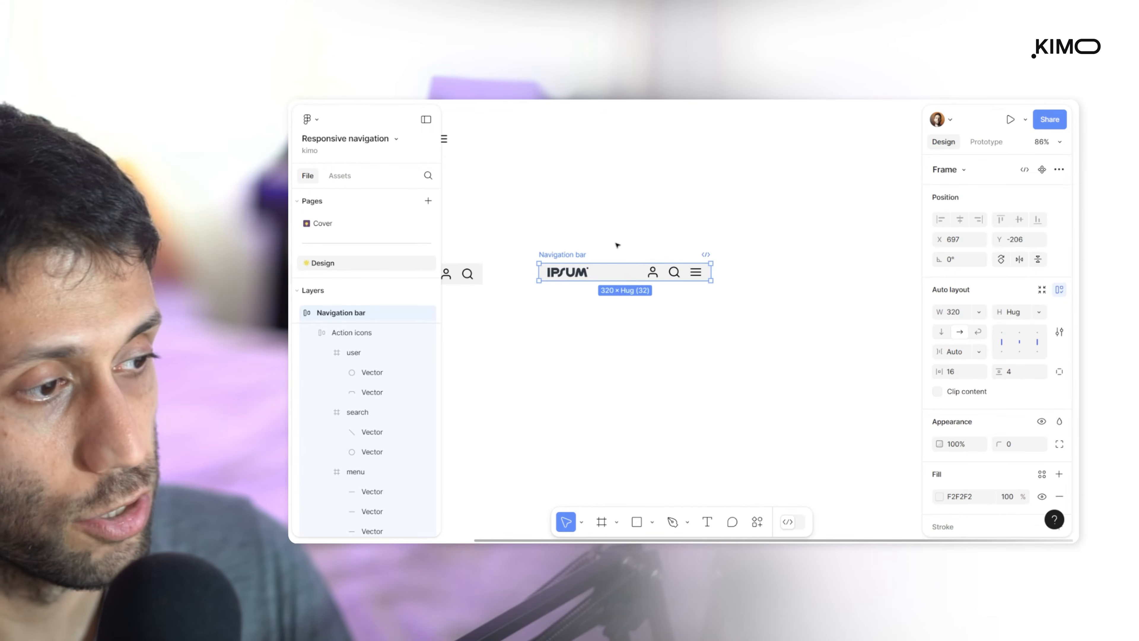
click(617, 244)
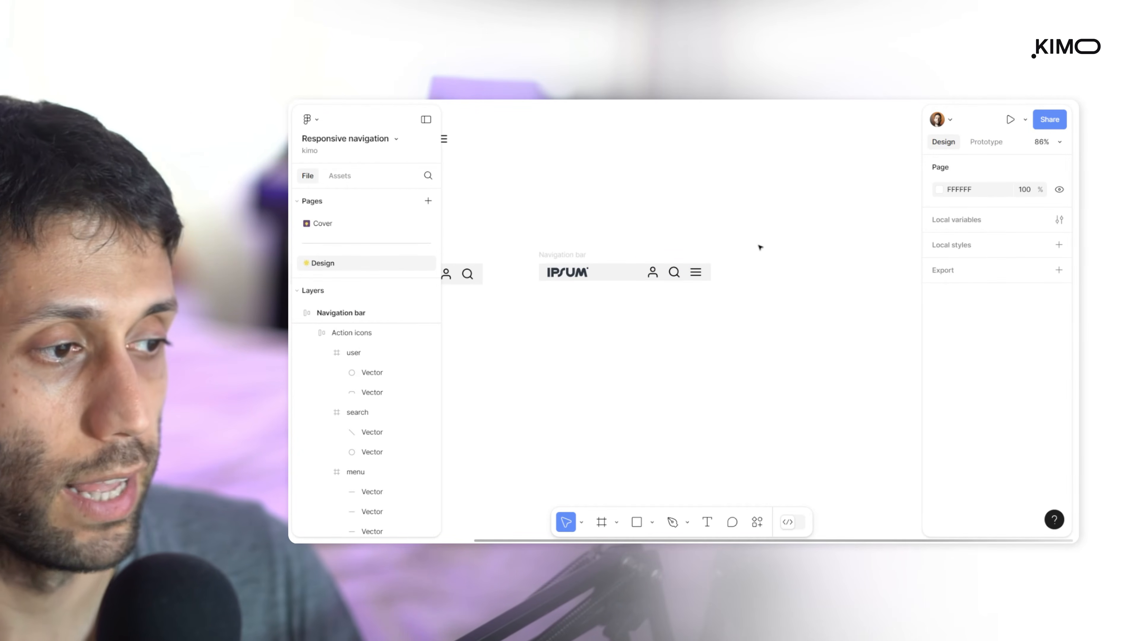
Combine the desktop and mobile Navigation bar frames into one component set
click(566, 256)
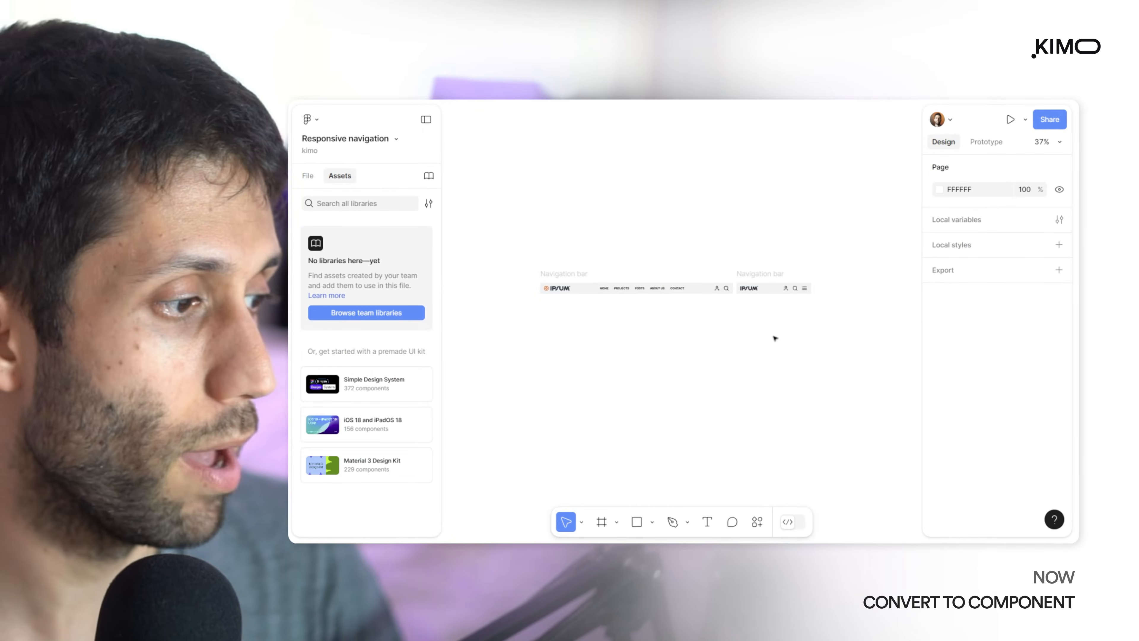
drag(510, 245, 829, 331)
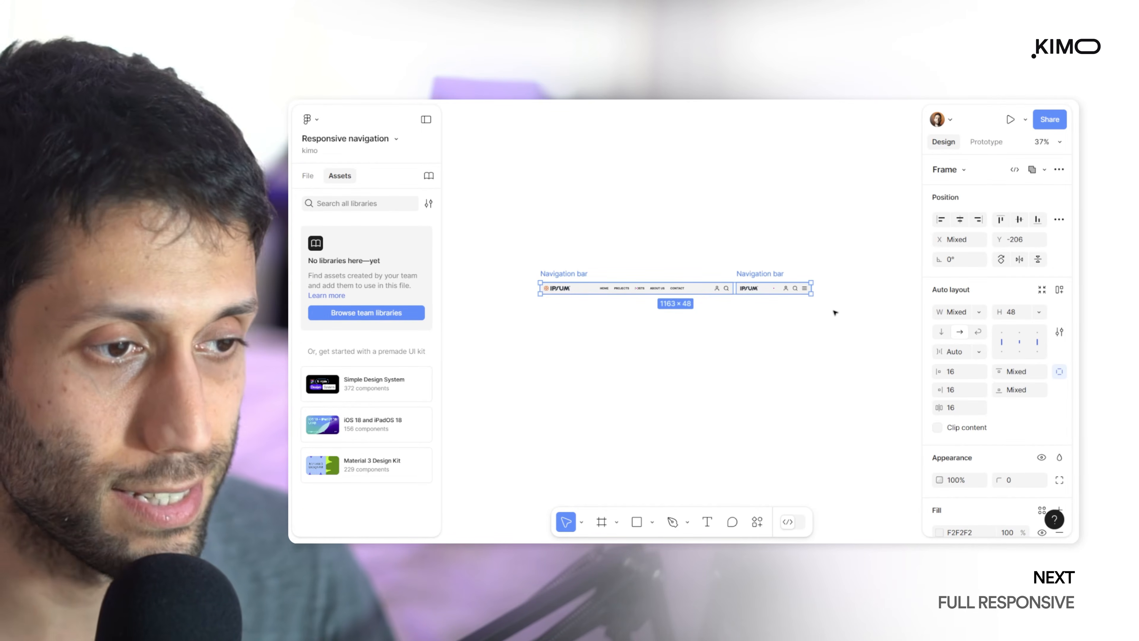
click(1058, 169)
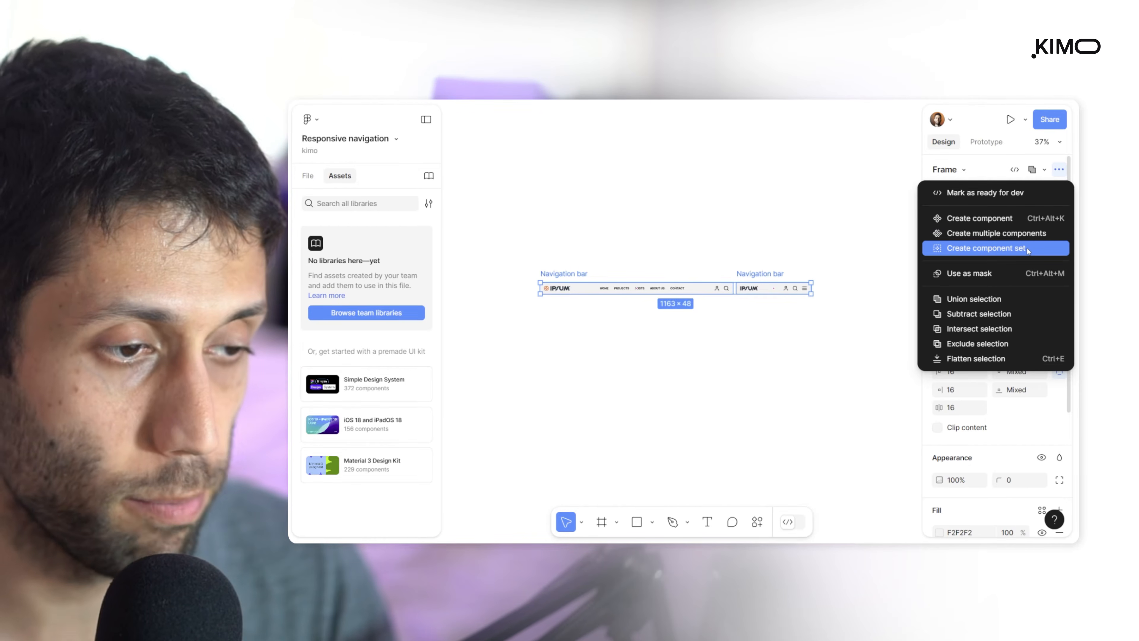
click(973, 249)
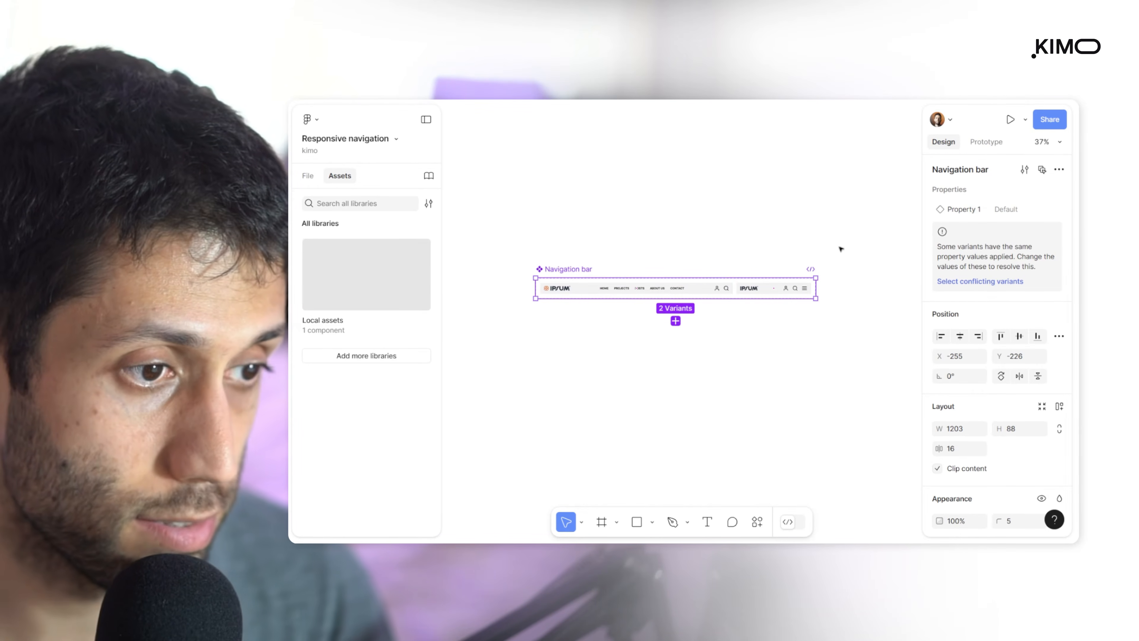
Rename the component set's variant property as Layout, with value L for the wide variant and S for the 320-wide variant
double_click(969, 211)
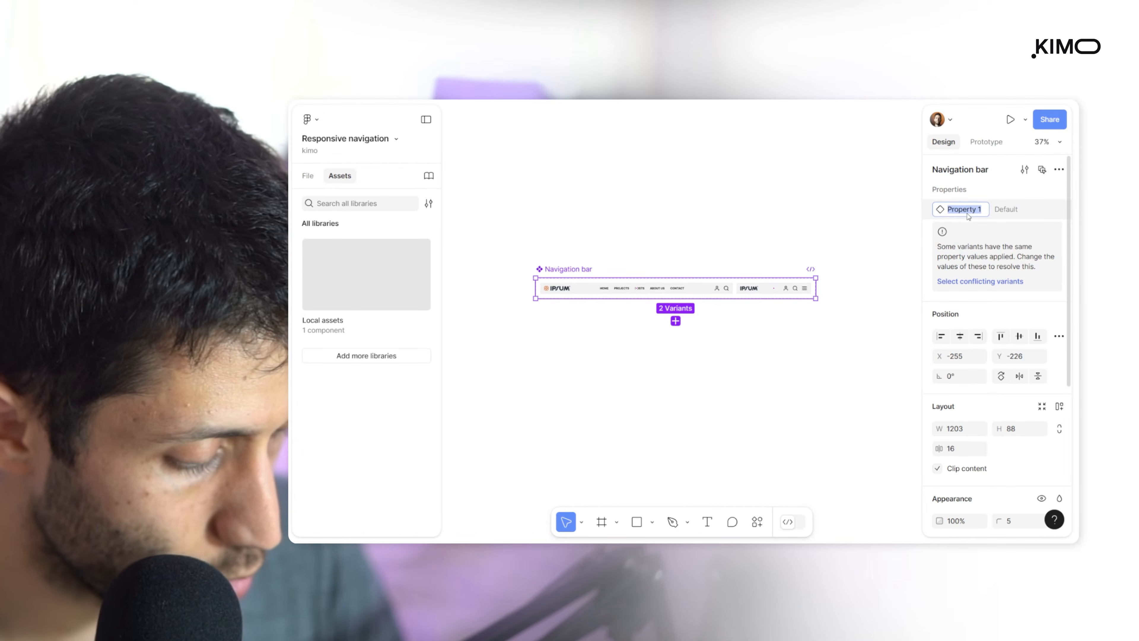
click(675, 290)
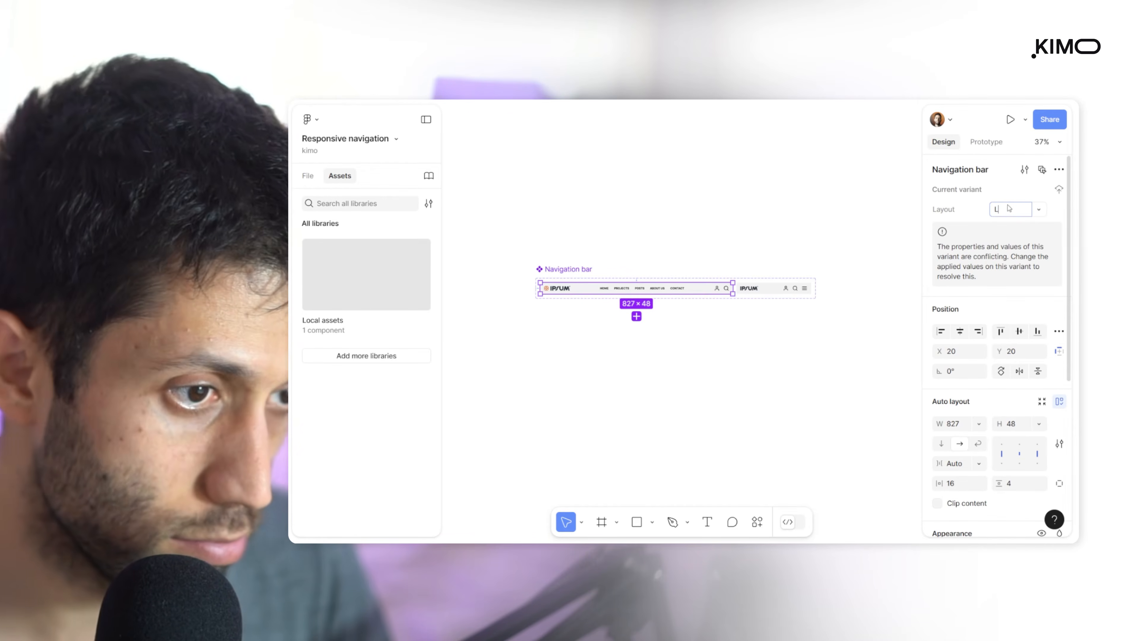
click(793, 294)
click(1018, 211)
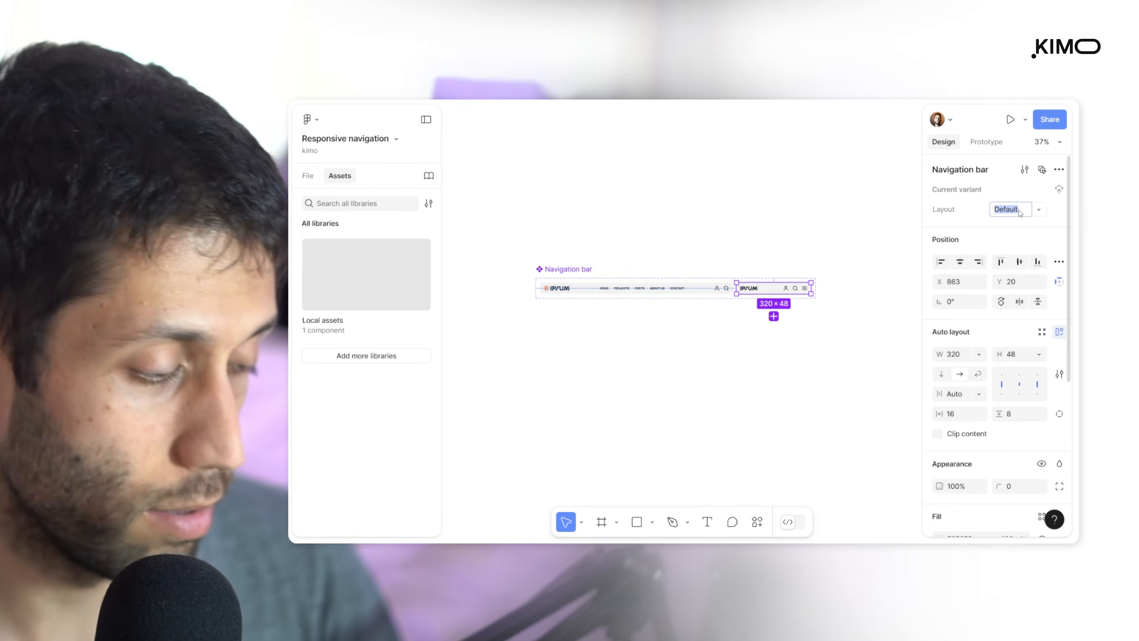
text(S)
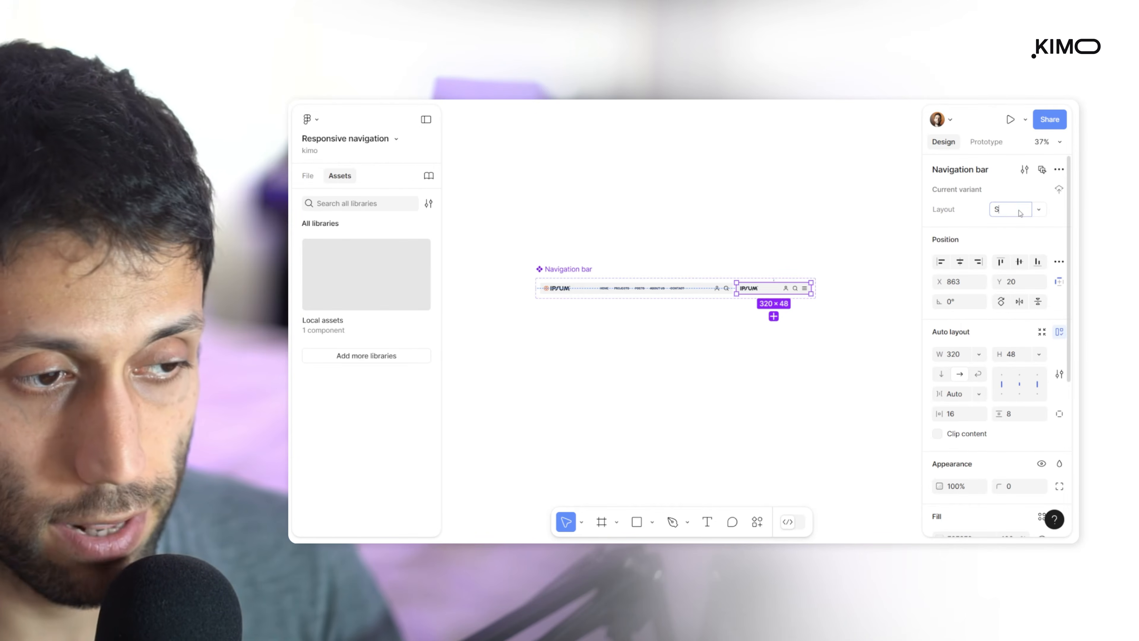
click(857, 286)
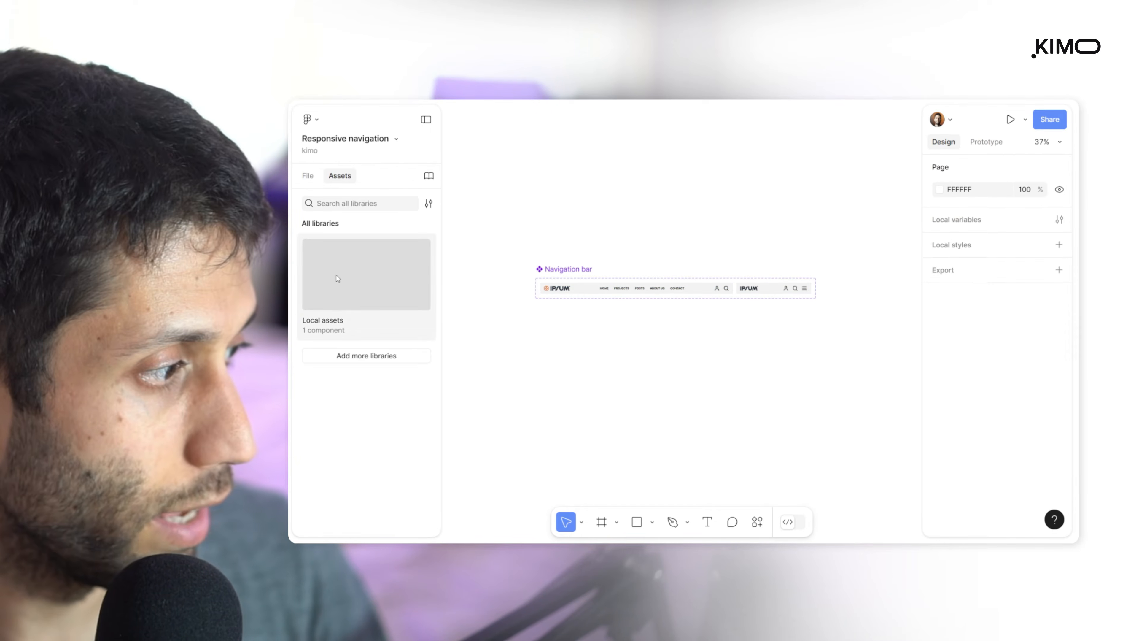
Place an instance of the local Navigation bar component on the canvas below the component set
click(340, 276)
drag(351, 289, 691, 390)
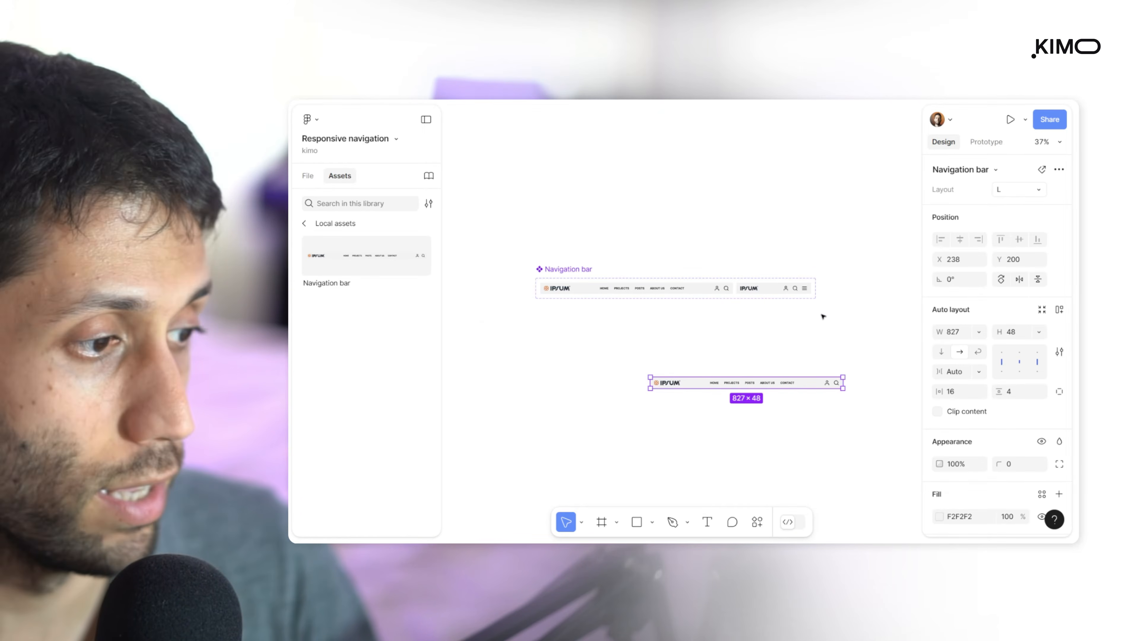
Switch the placed instance's Layout to S and back to L
scroll(822, 419, up, 5)
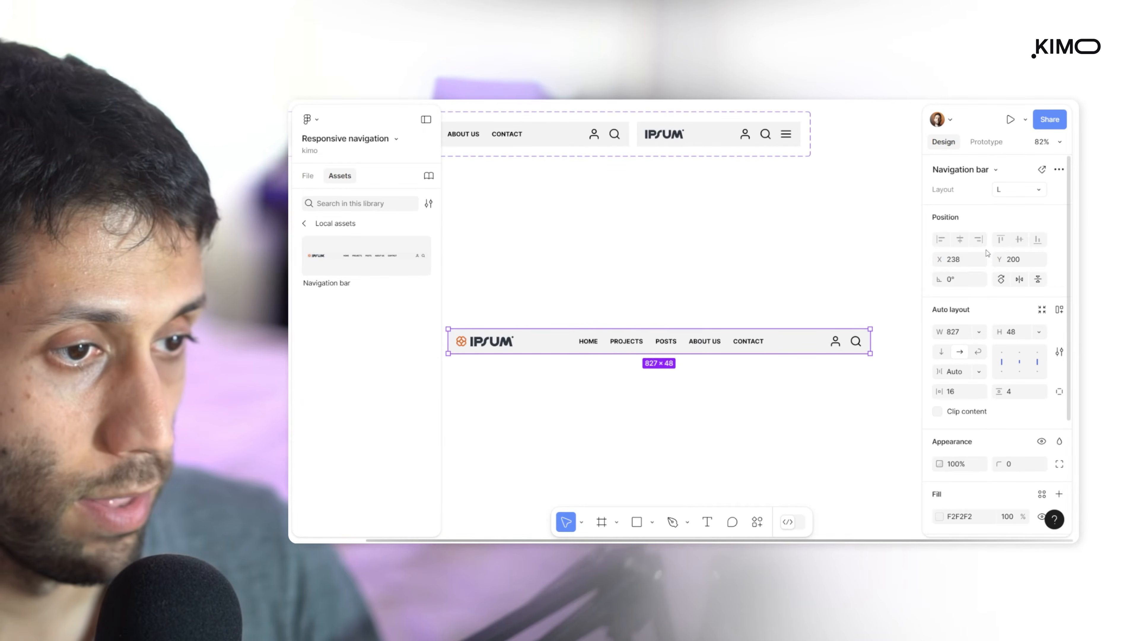
click(1039, 191)
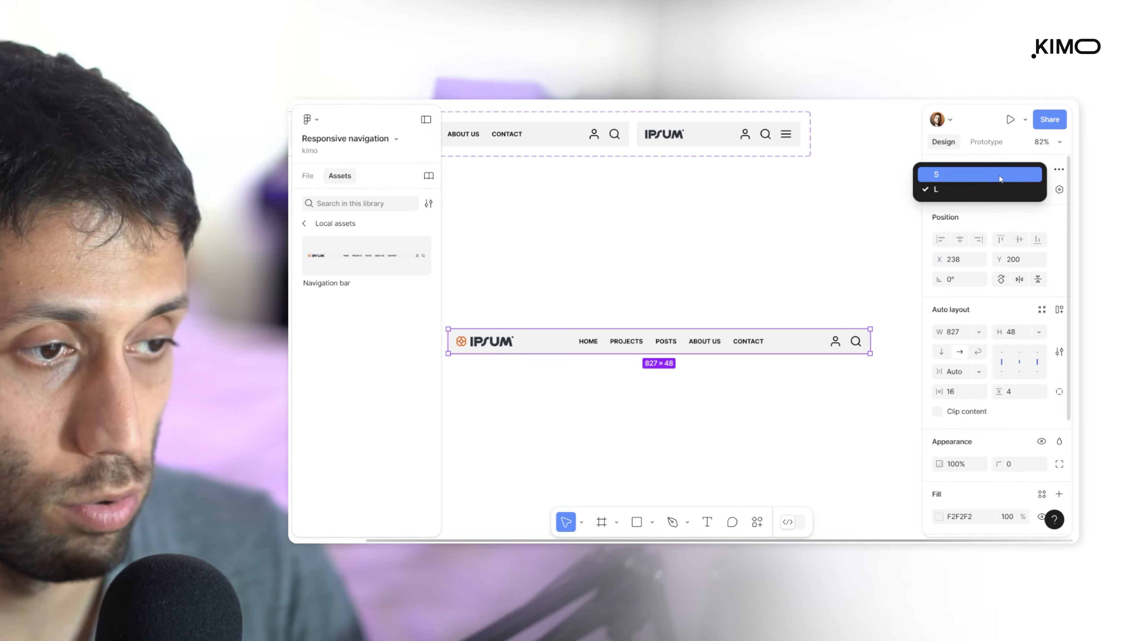
click(999, 175)
click(1001, 192)
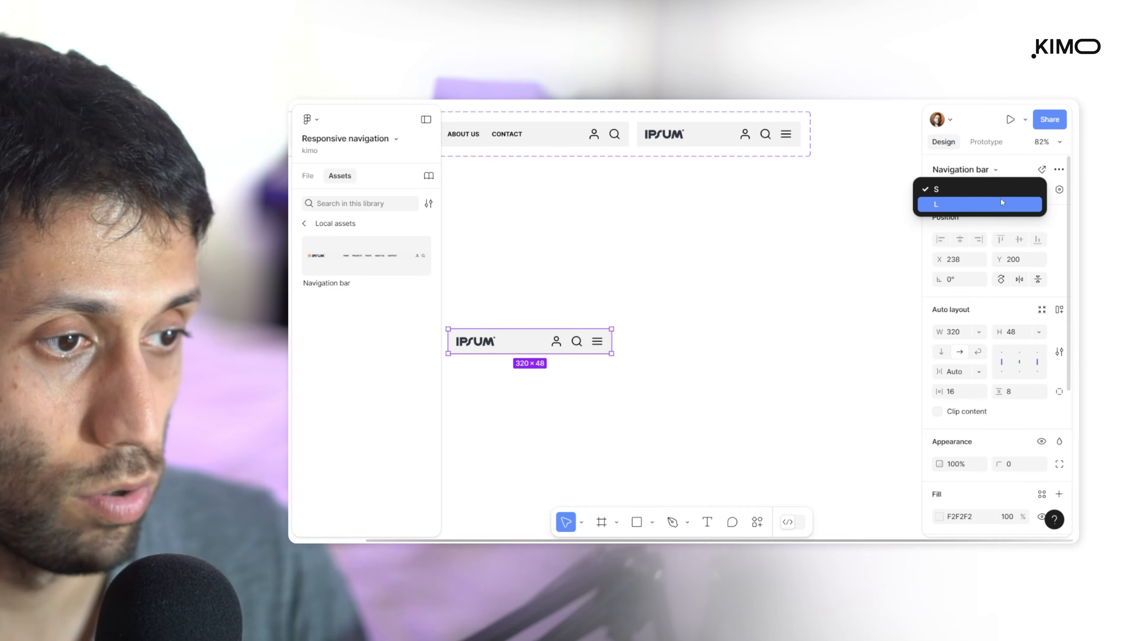
click(1000, 206)
Insert a Navigation bar instance into the Desktop frame and move it above Section 1
scroll(864, 315, down, 3)
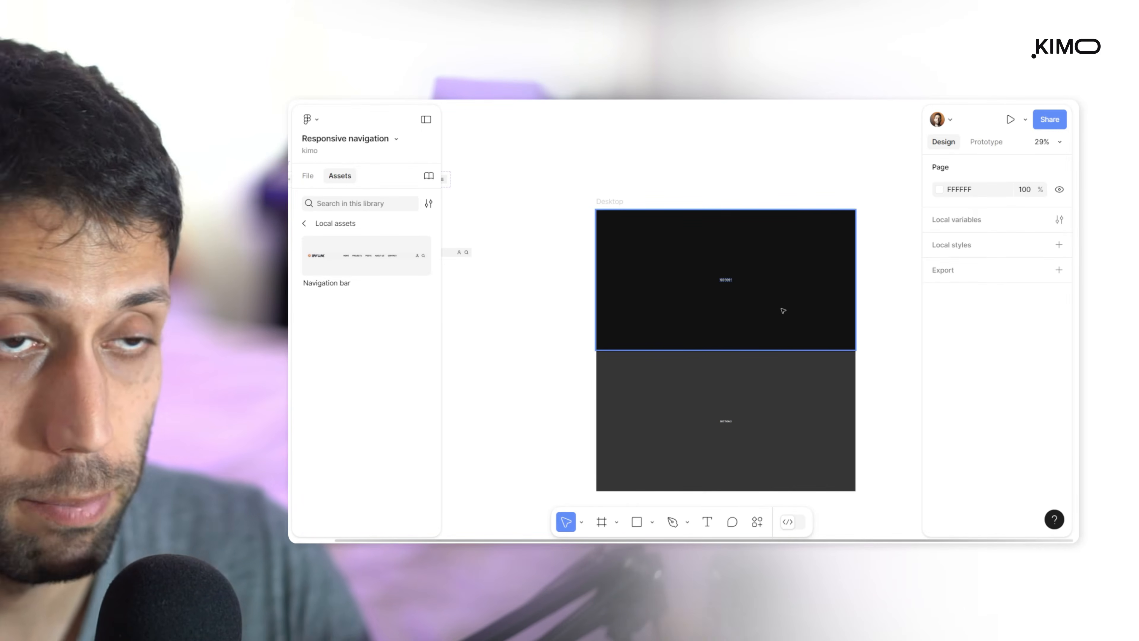
scroll(730, 330, up, 1)
drag(320, 256, 621, 236)
key(ctrl+z)
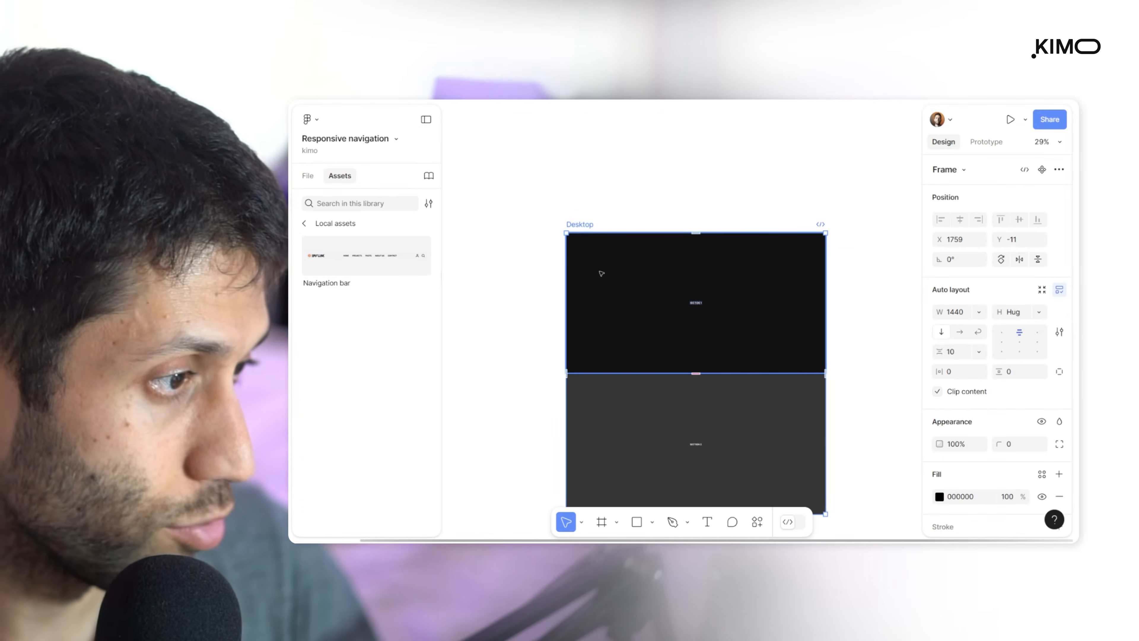
key(ctrl+shift+z)
key(Up)
key(Up)
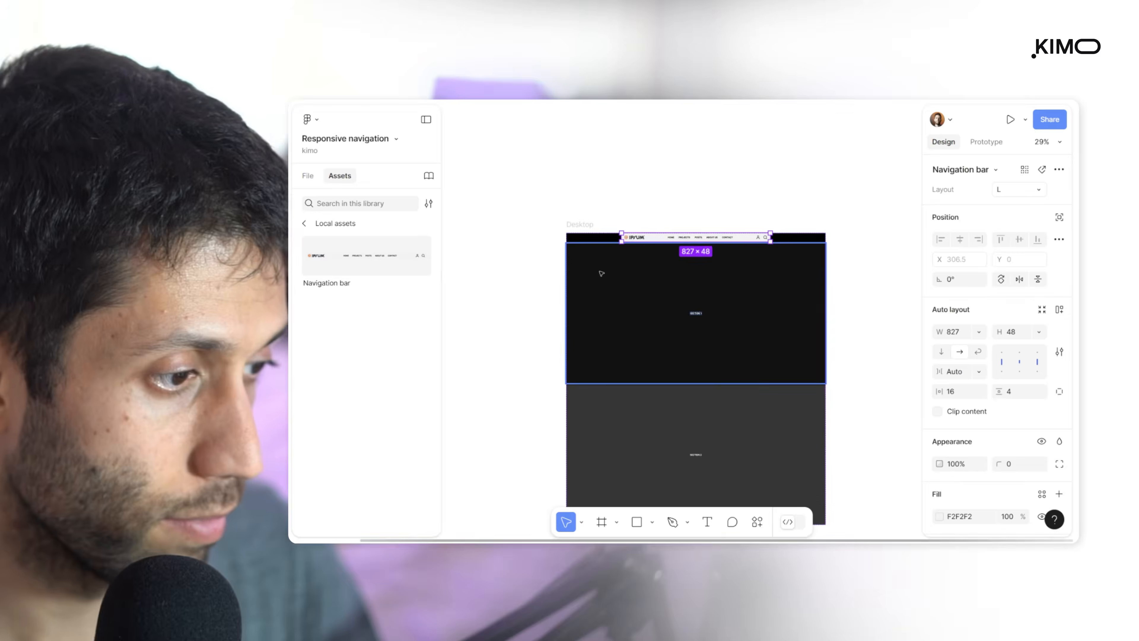
Widen the Desktop frame leftward to about 1678
click(616, 223)
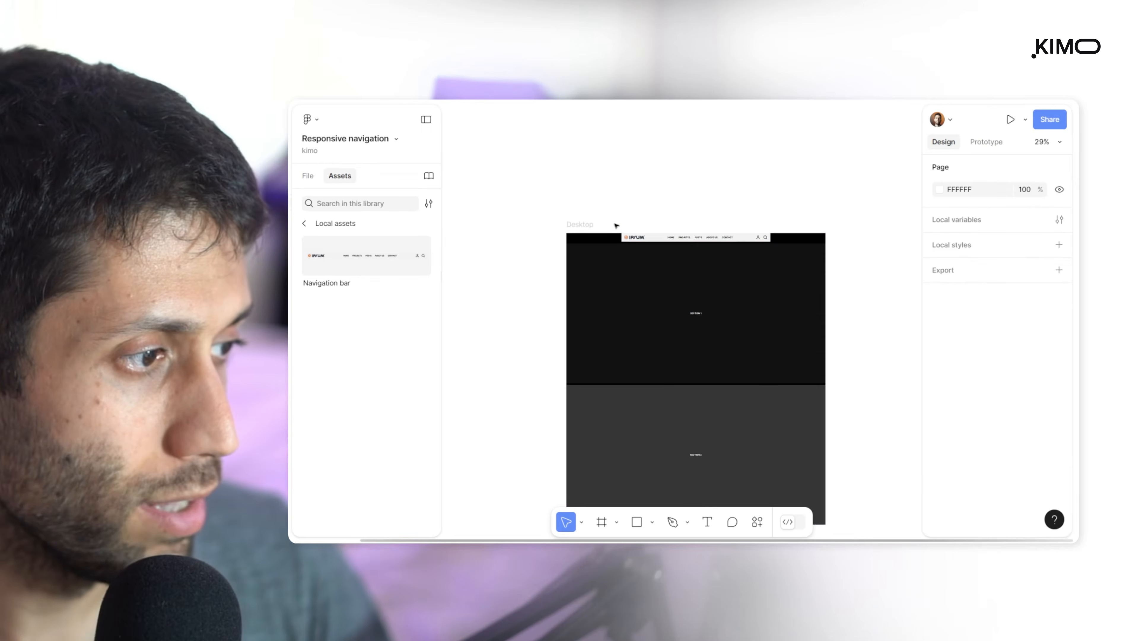
click(587, 226)
drag(564, 260, 523, 278)
Set the width of the Navigation bar instance in the Desktop frame to Fill container
click(674, 242)
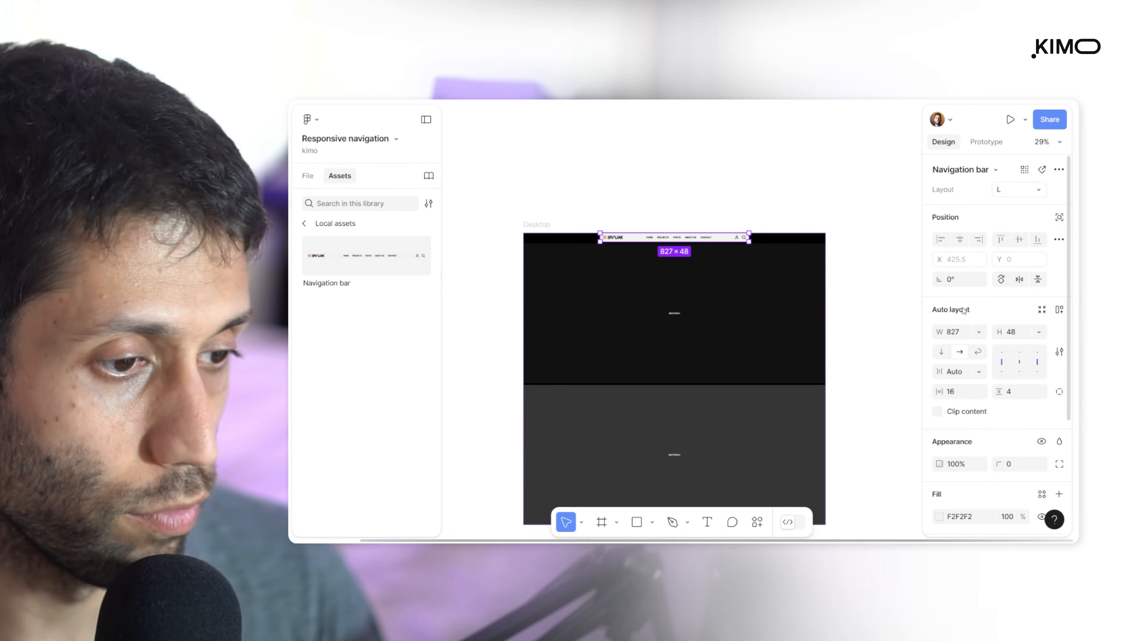
click(978, 333)
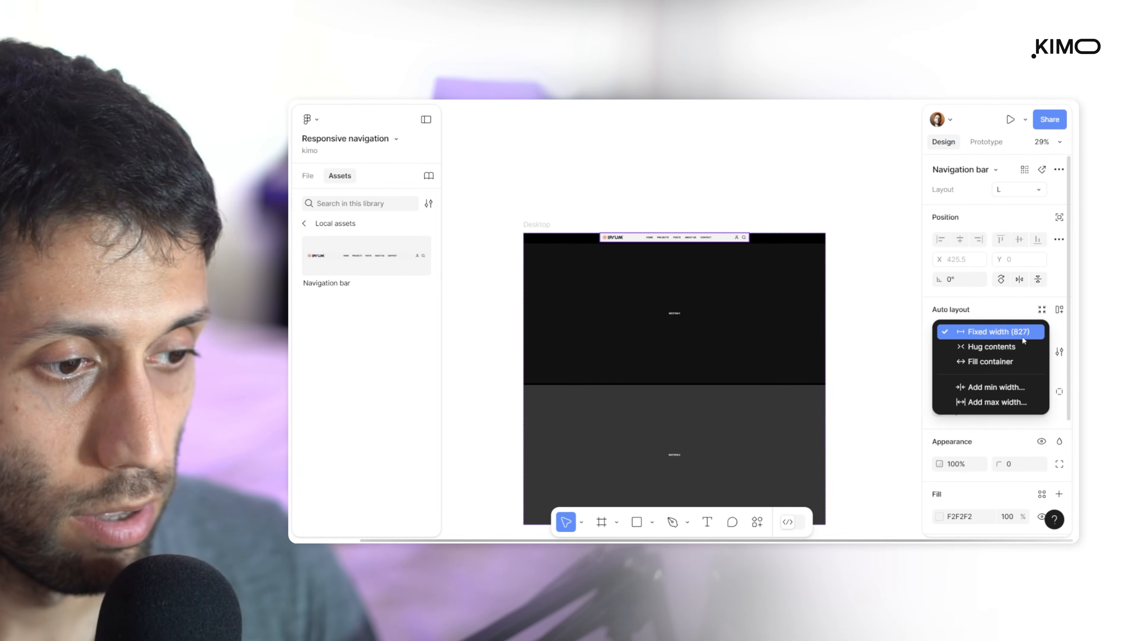
click(964, 362)
Test the navigation bar's responsiveness by narrowing the Desktop frame to about 301 wide and widening it again
click(529, 214)
click(535, 223)
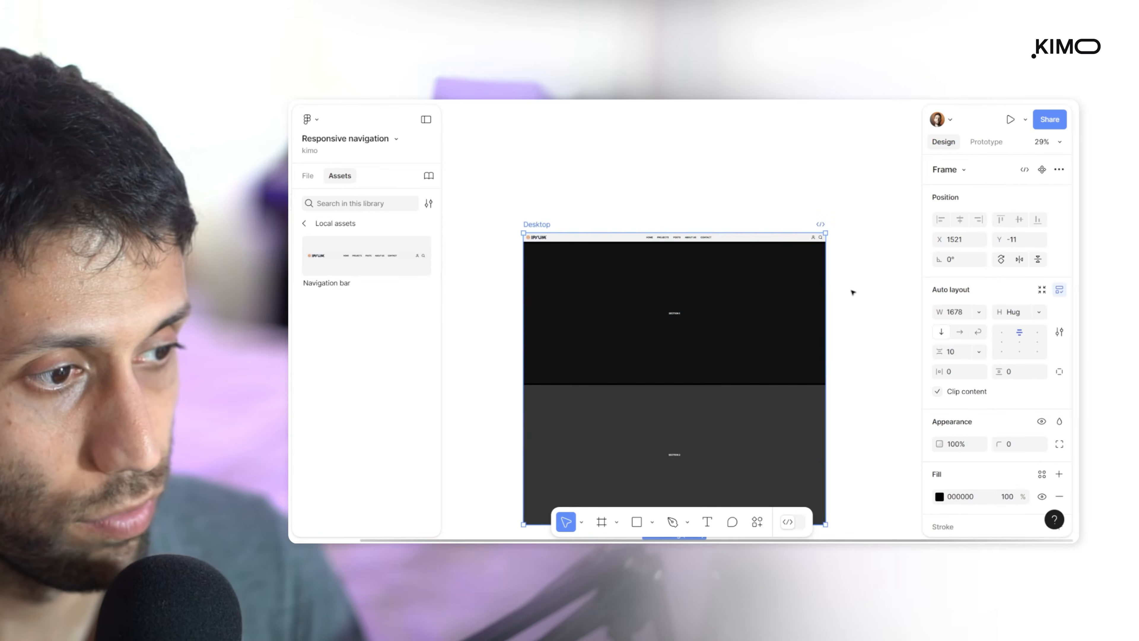
drag(828, 272, 663, 304)
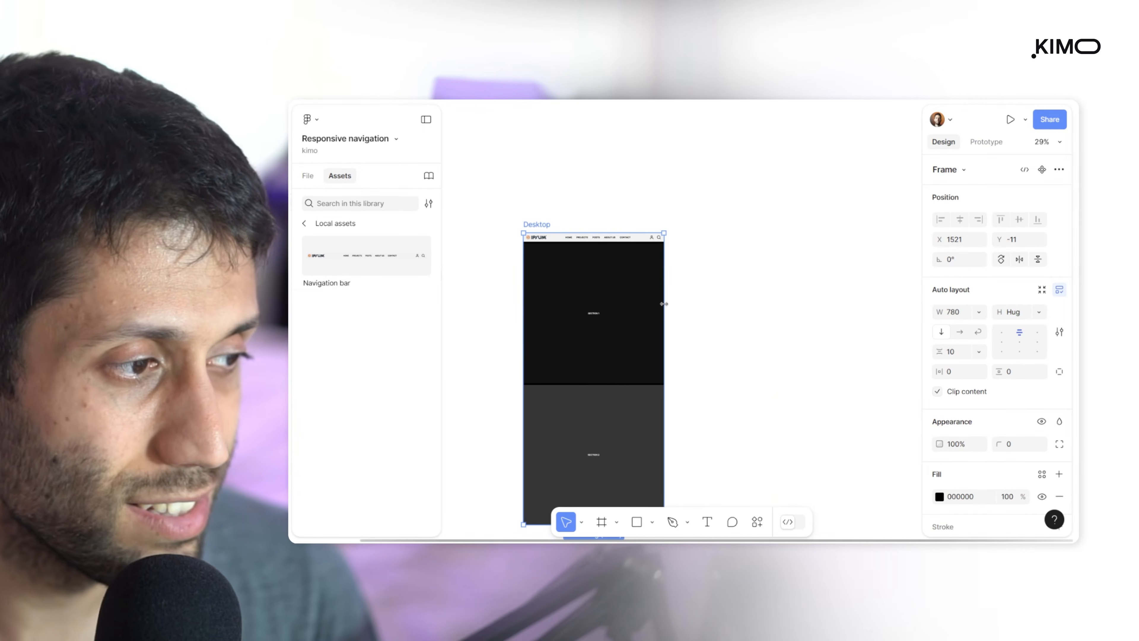
drag(664, 304, 577, 318)
scroll(525, 234, up, 10)
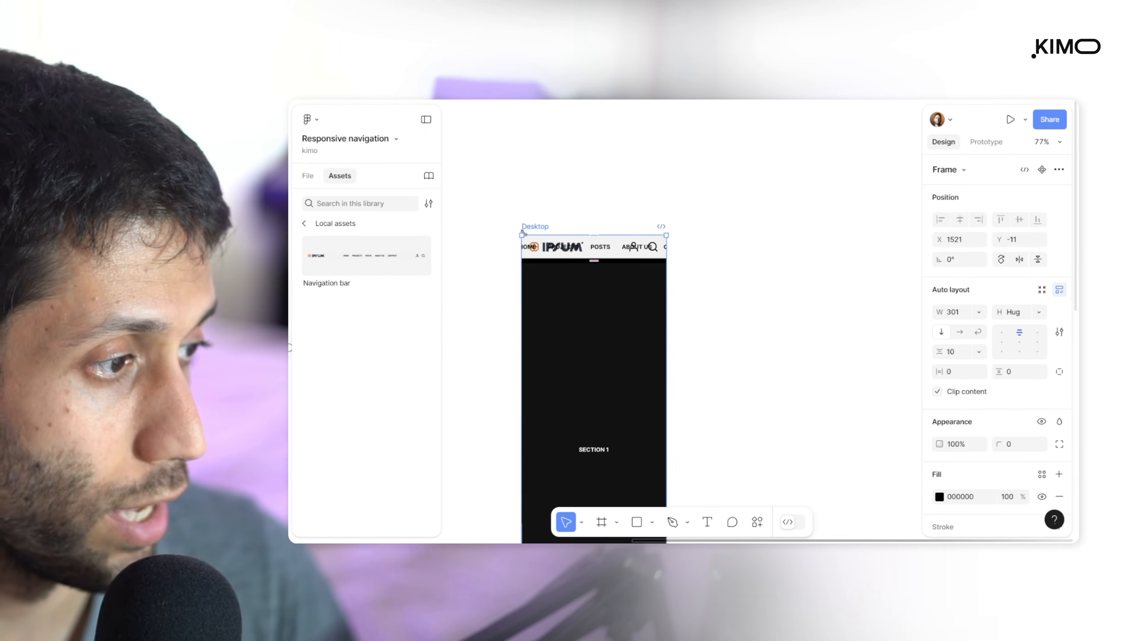
scroll(730, 306, down, 10)
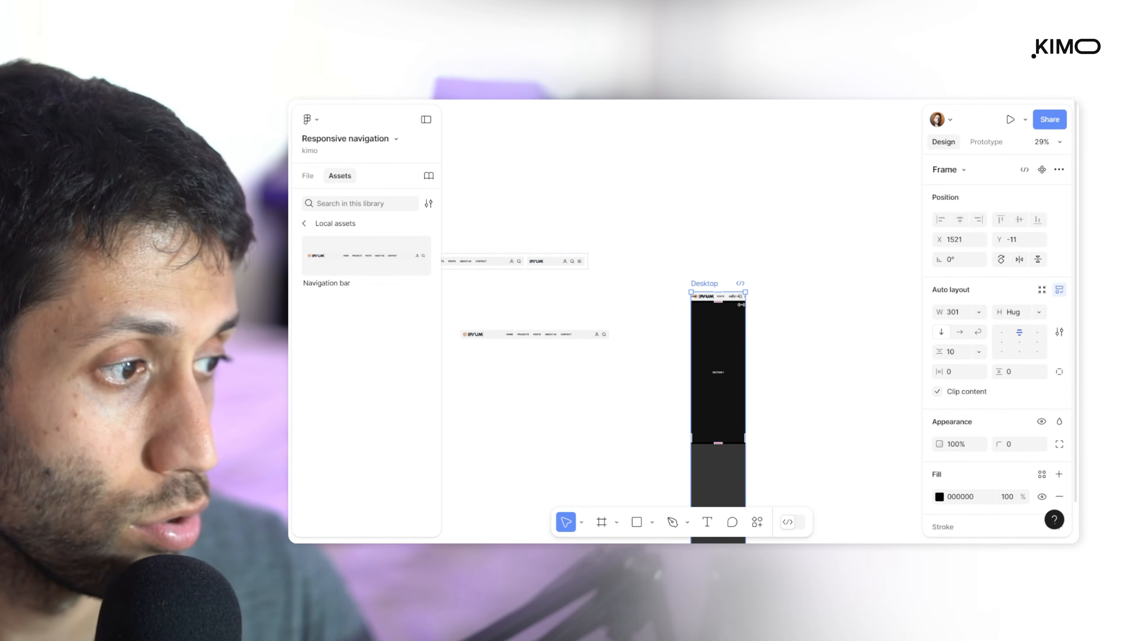
drag(746, 348, 897, 340)
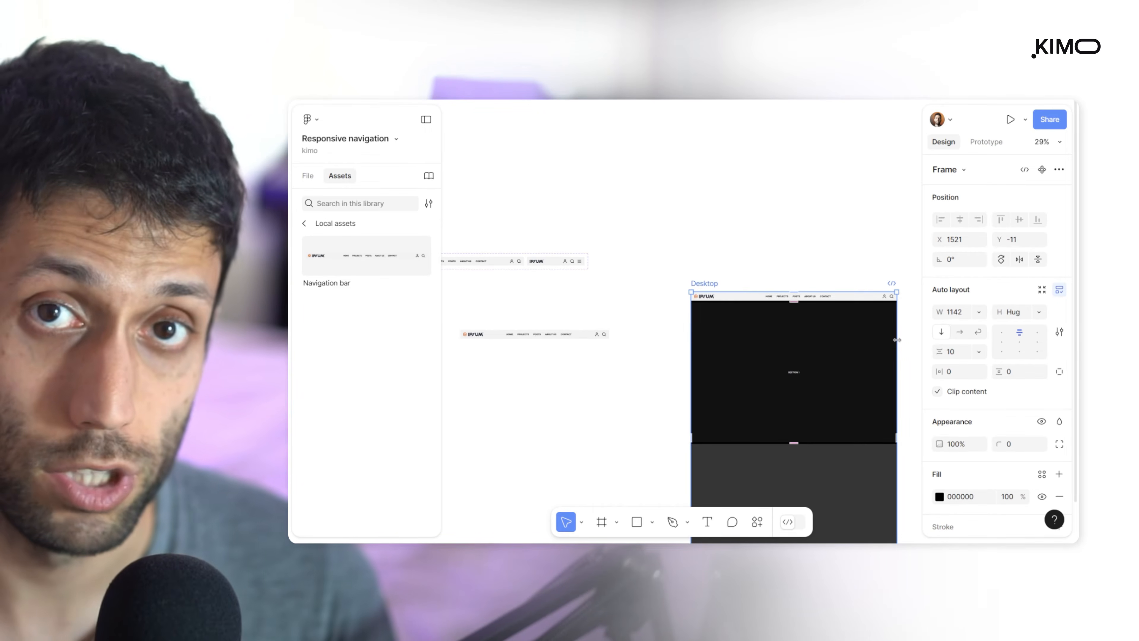
drag(897, 339, 868, 350)
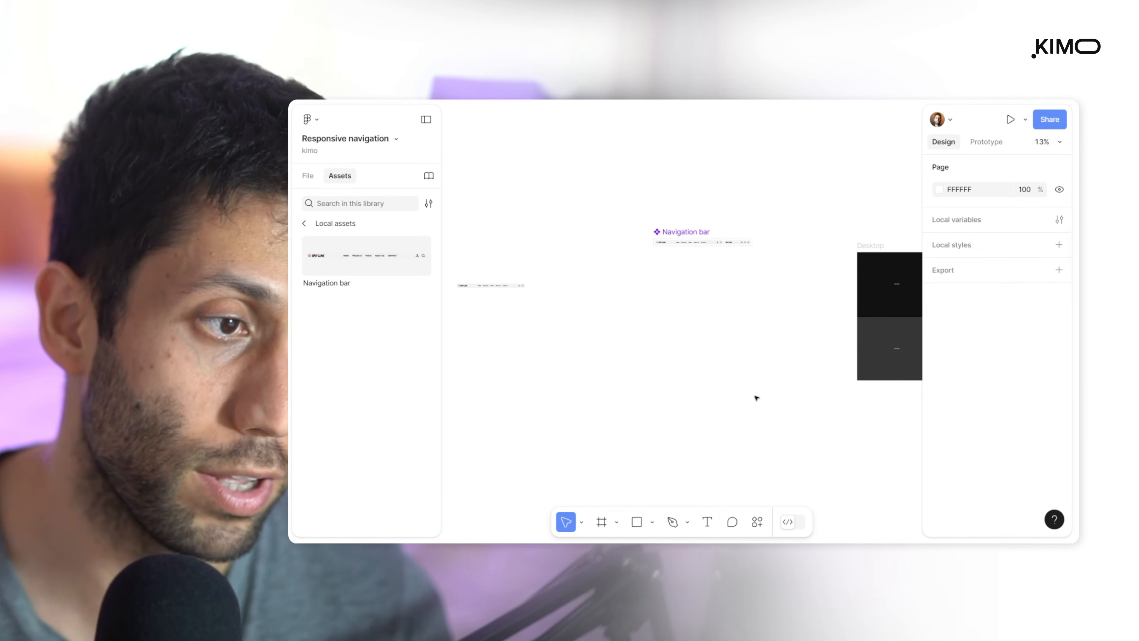
Wrap the standalone Navigation bar instance in an auto layout frame and name the frame Nav
click(757, 523)
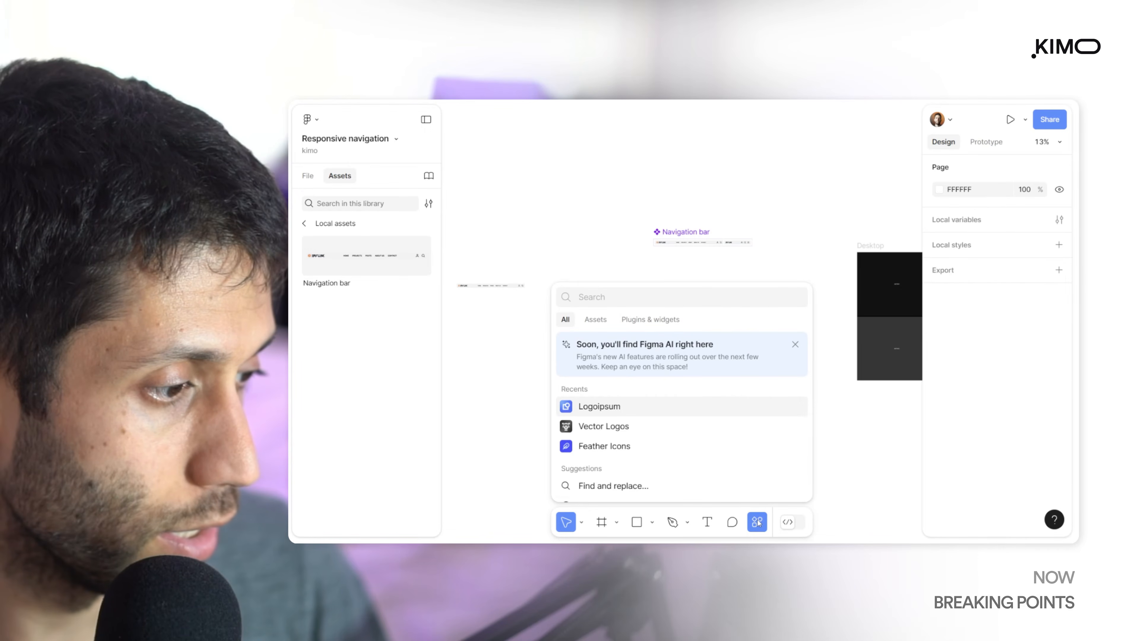
click(491, 292)
scroll(492, 287, up, 3)
click(492, 283)
scroll(652, 277, up, 5)
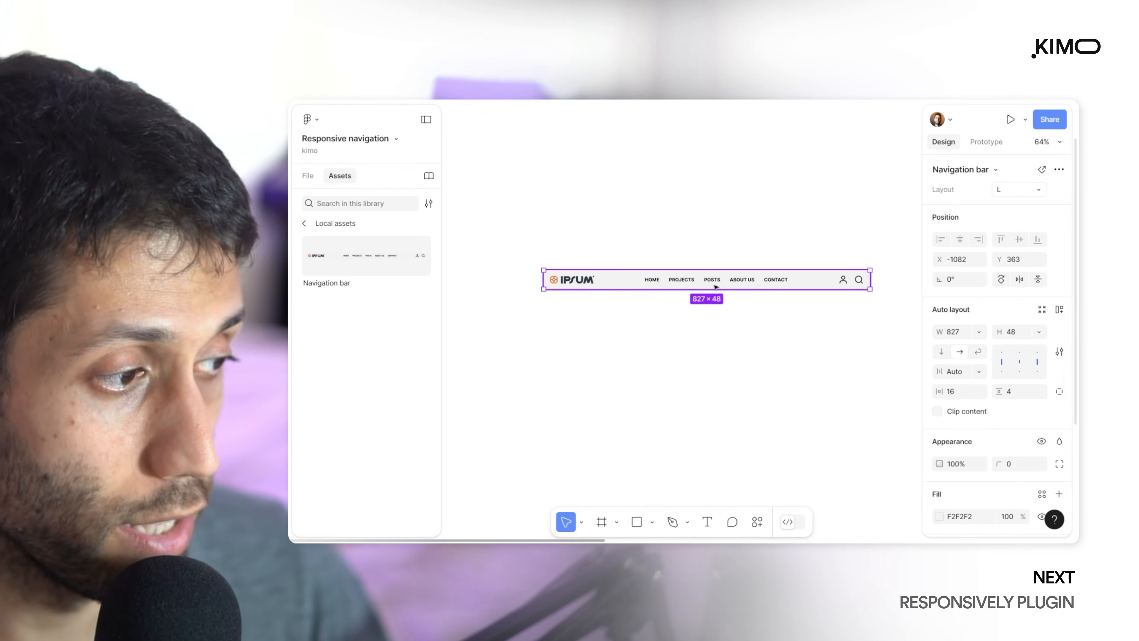
key(shift+a)
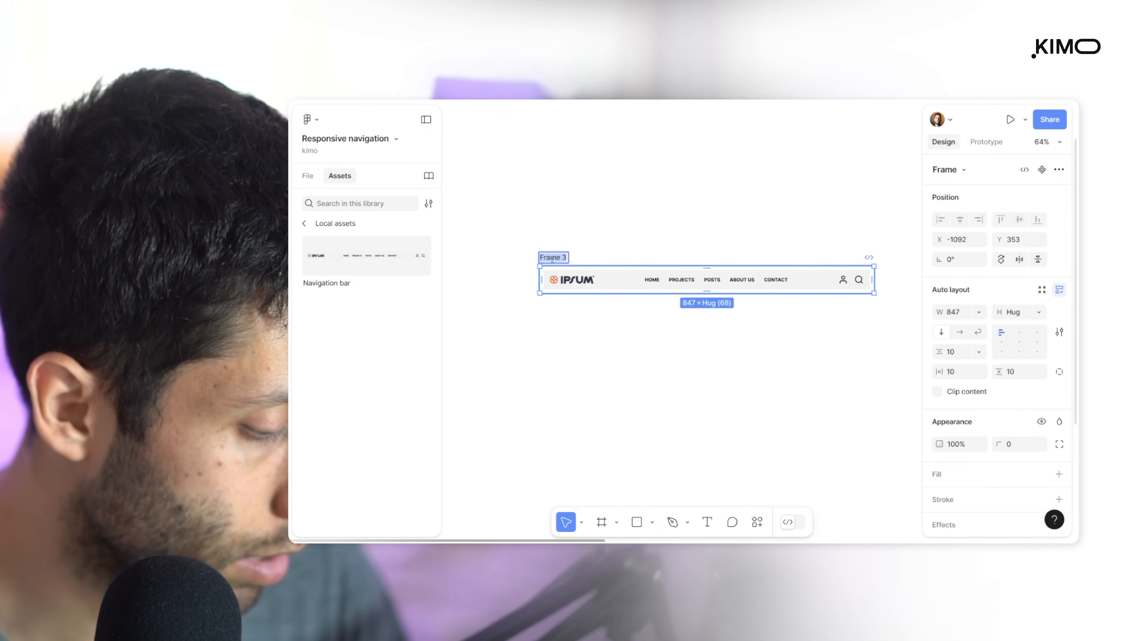
text(Nav)
key(Return)
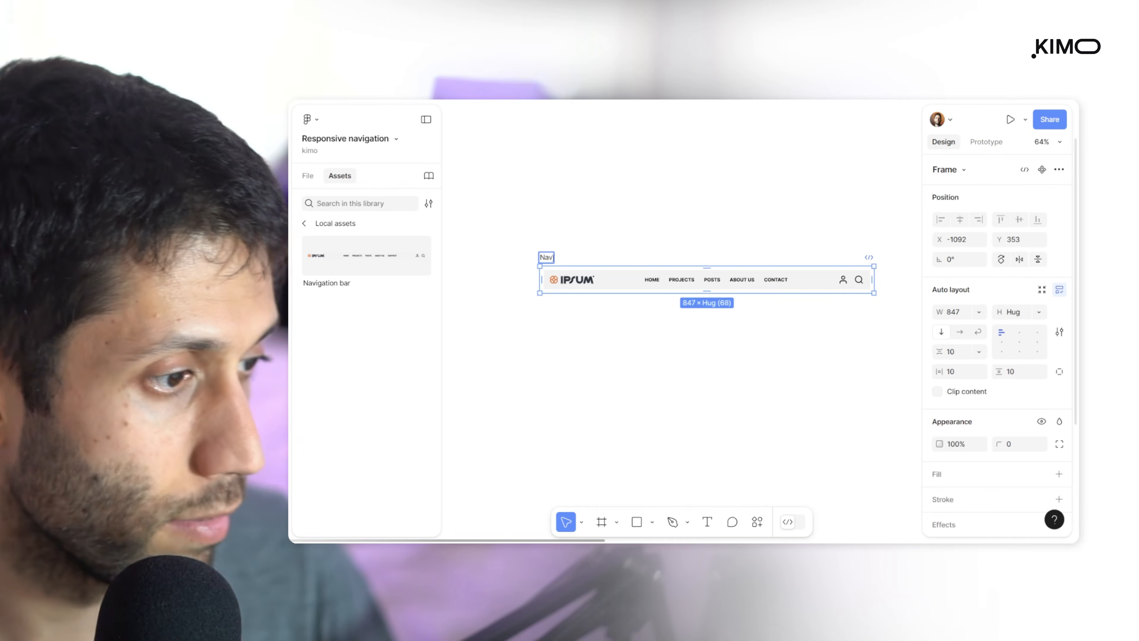
key(Escape)
click(542, 257)
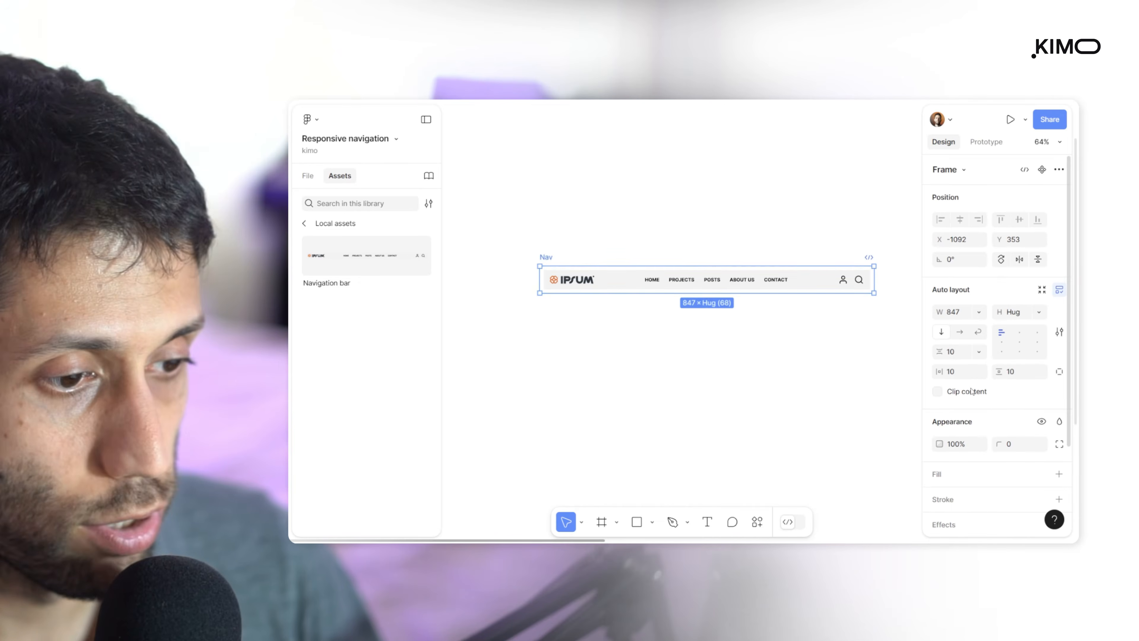
Set the Nav frame's horizontal and vertical padding to 0 and its width to 1000
drag(943, 371, 896, 374)
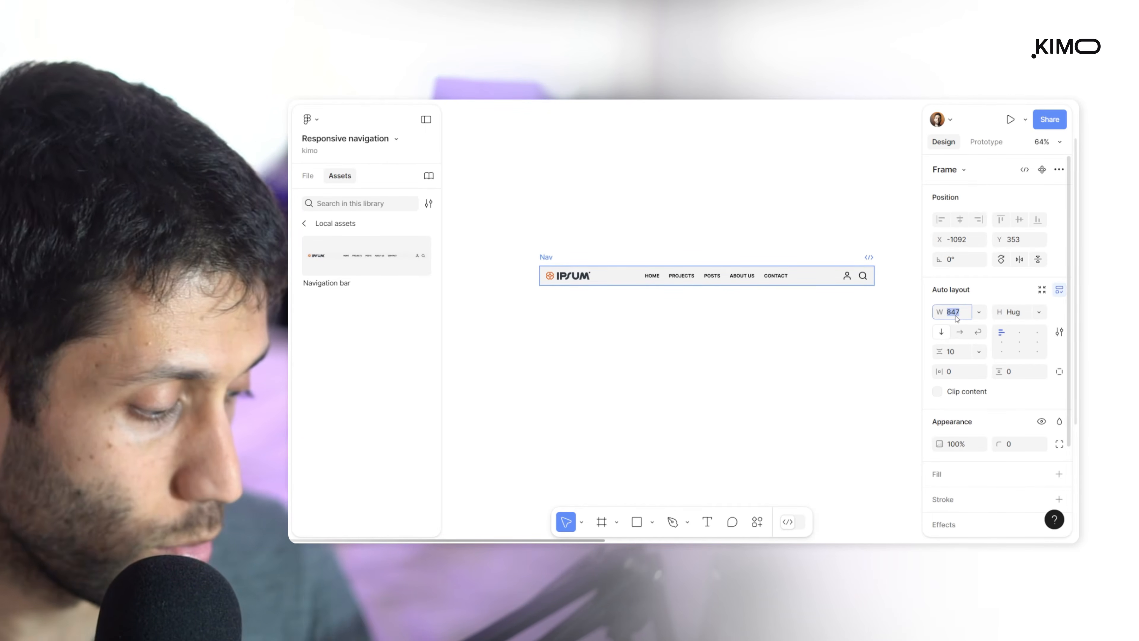
text(1000)
key(Return)
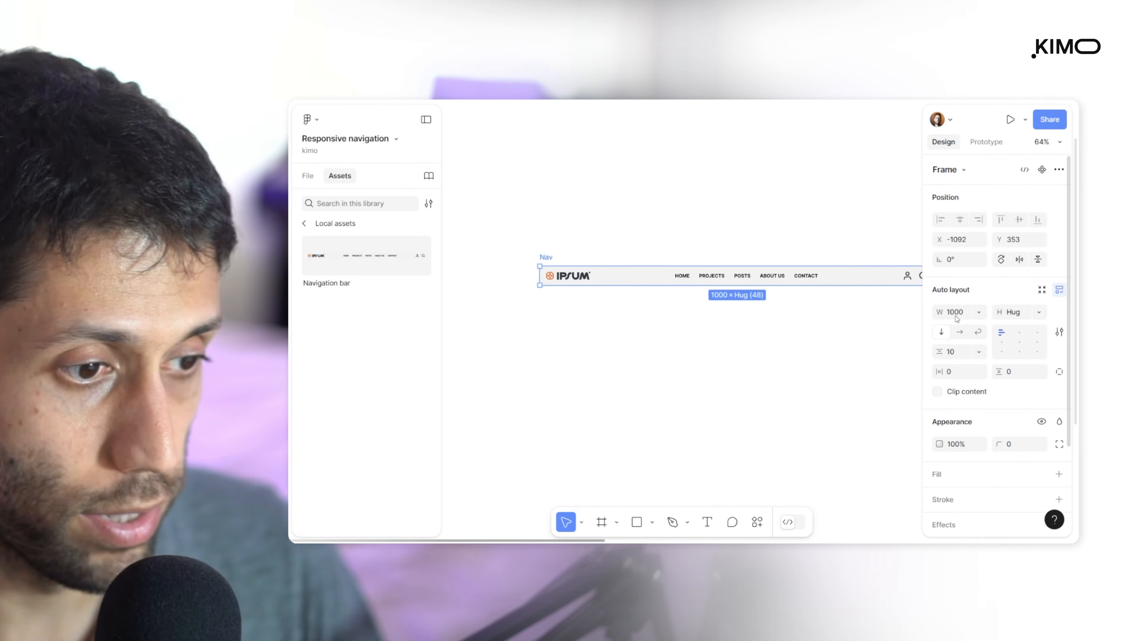
Duplicate the Nav frame and rename the original frame as 1000
scroll(880, 320, down, 5)
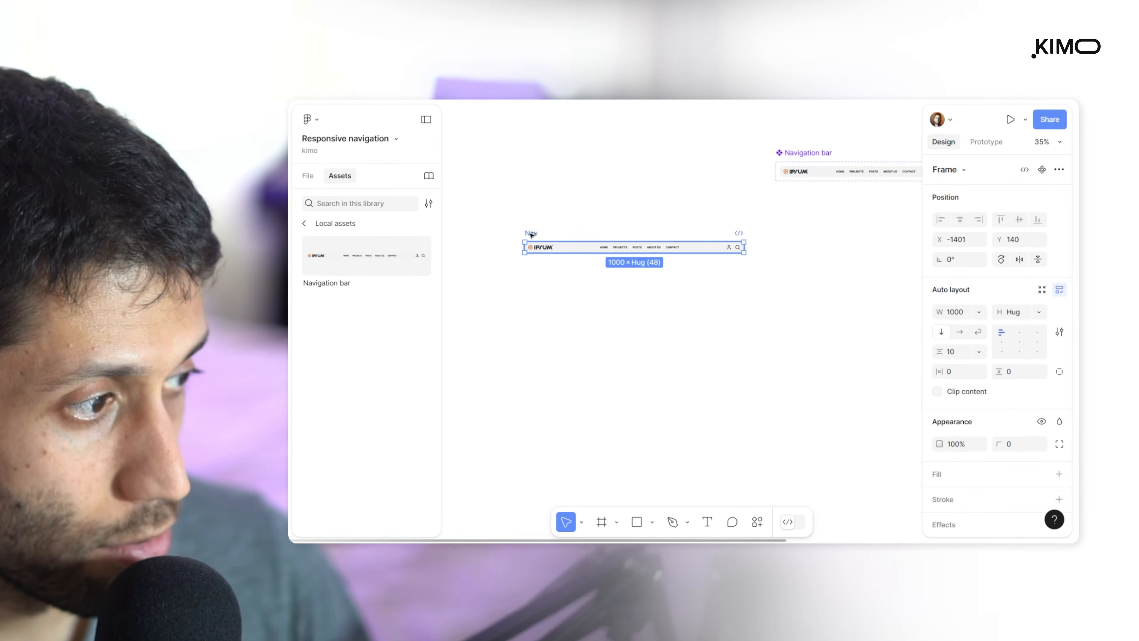
key(ctrl+d)
double_click(533, 234)
text(1000)
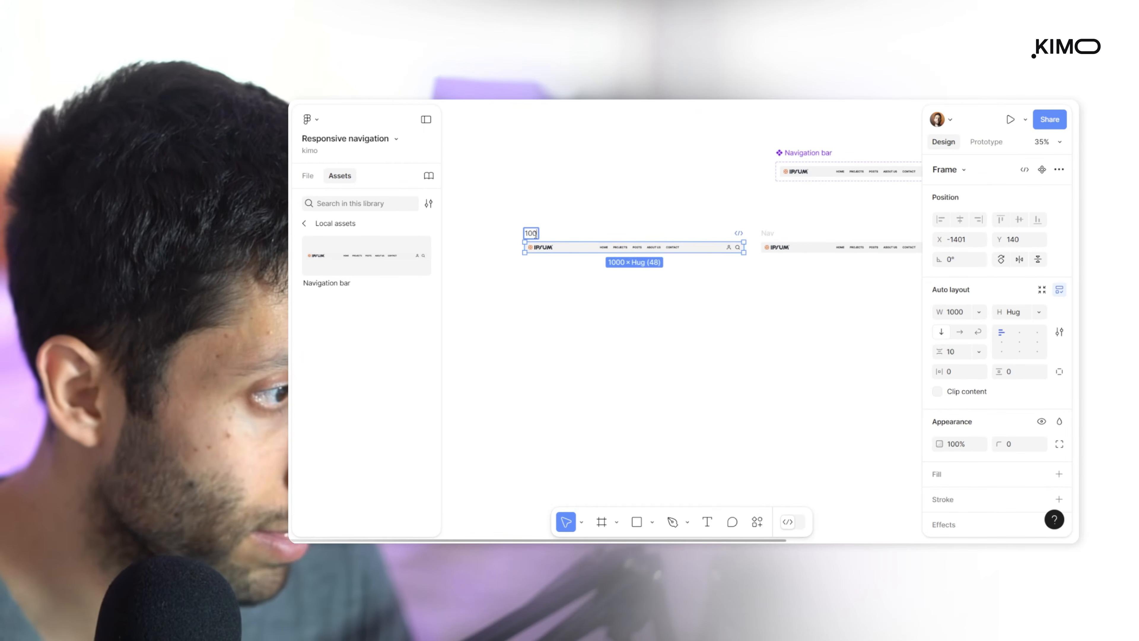
key(Return)
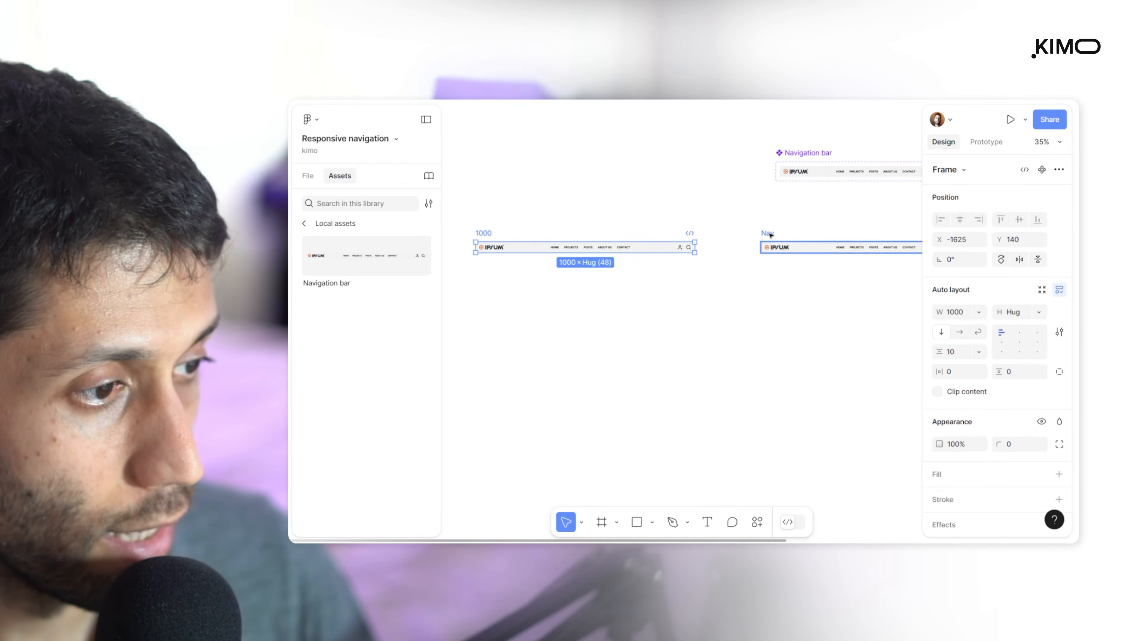
Position the duplicated Nav frame beside the 1000 frame and set its width to 600
drag(770, 236, 720, 235)
scroll(745, 265, right, 2)
drag(857, 244, 738, 241)
click(953, 310)
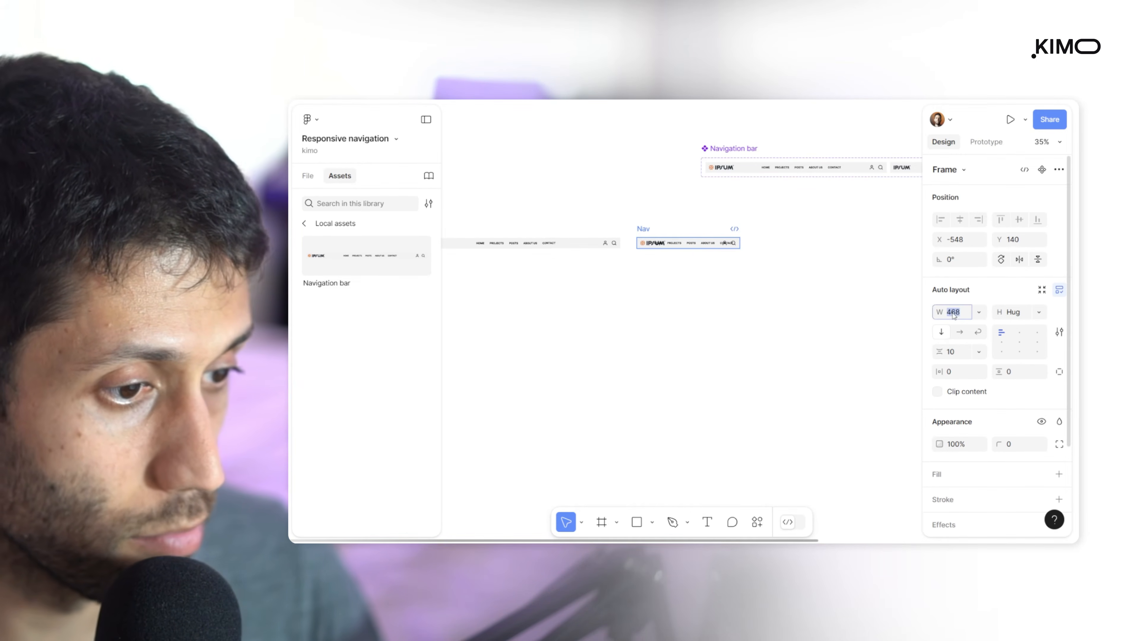
text(600)
key(Return)
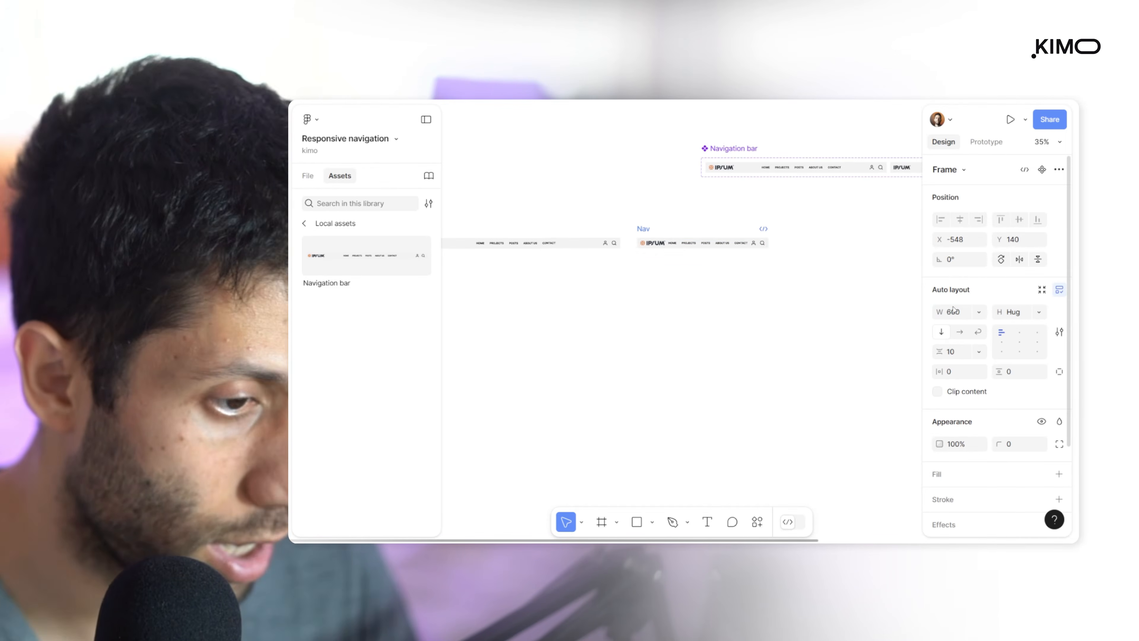
Rename the 600-wide Nav frame as 600
double_click(643, 228)
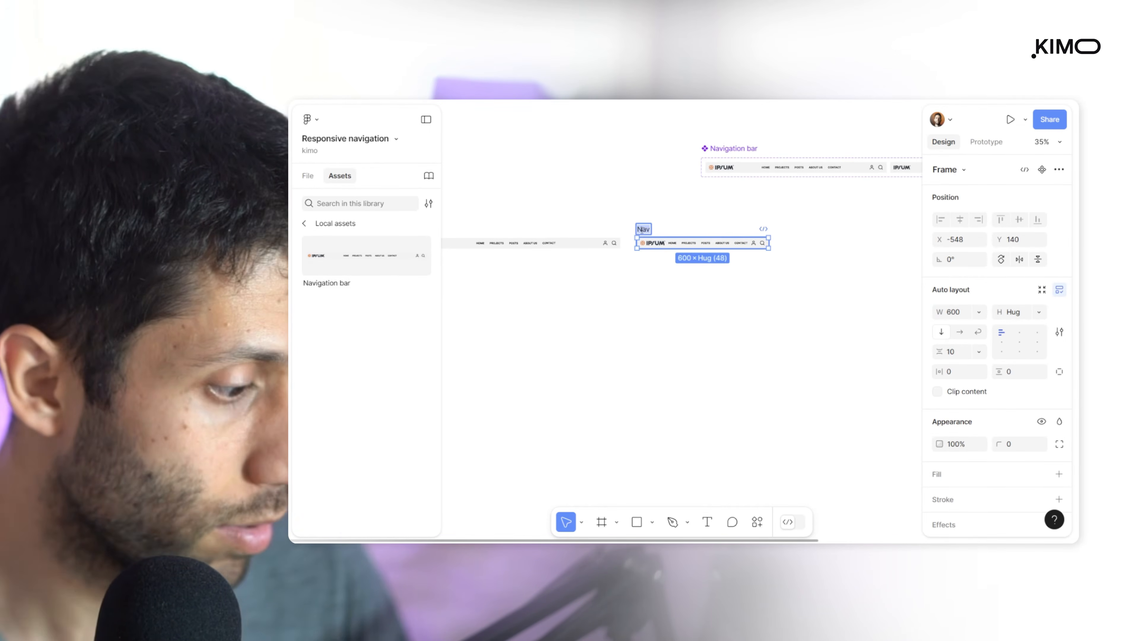
text(5)
key(BackSpace)
text(600)
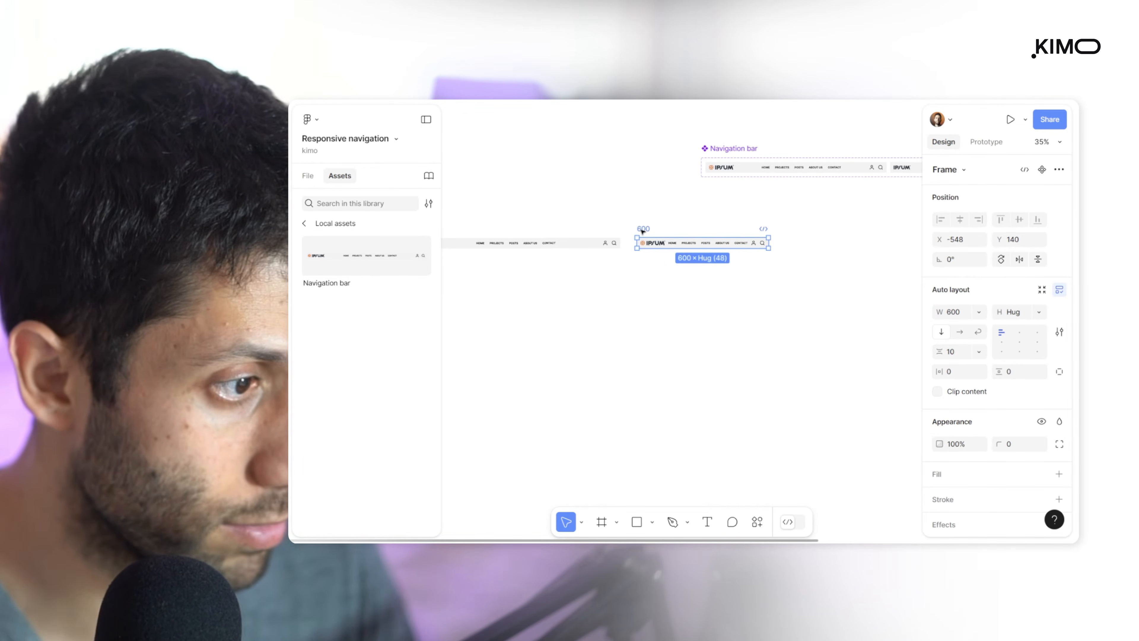
key(Return)
Switch the Navigation bar instance inside the 600 frame to the S layout variant
scroll(740, 264, up, 5)
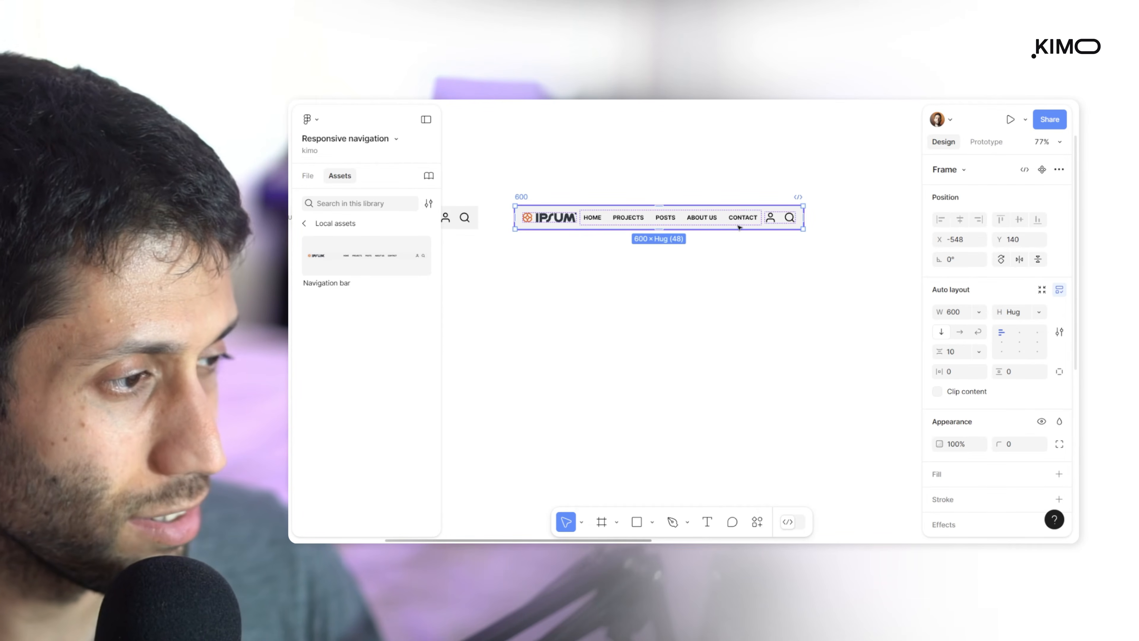
scroll(739, 227, down, 5)
click(623, 197)
click(621, 205)
click(674, 223)
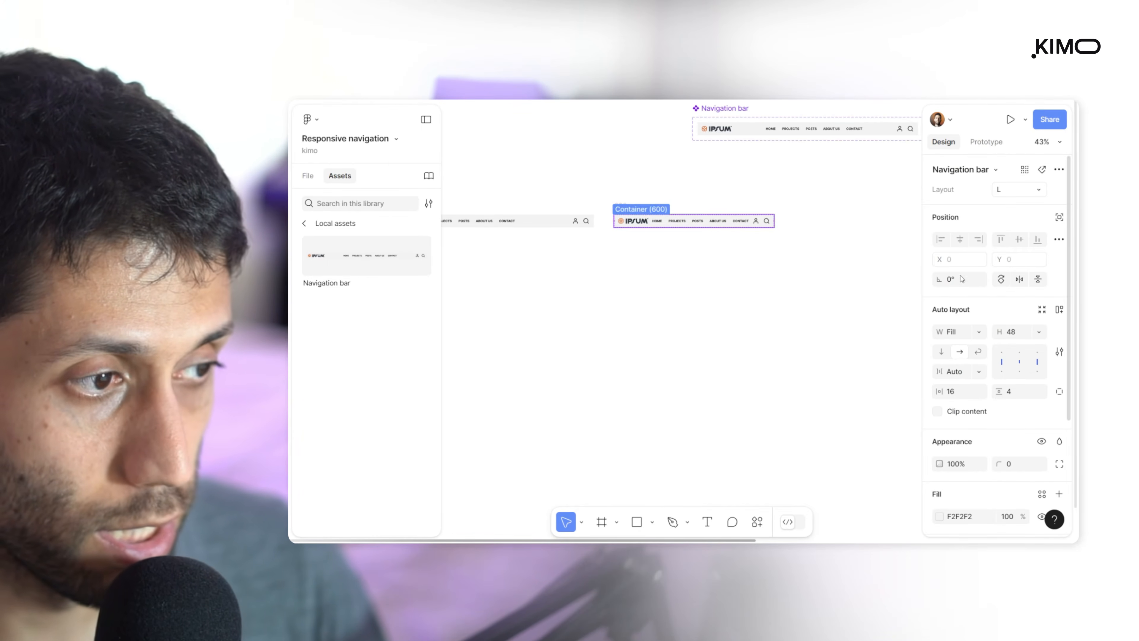
click(1017, 189)
click(1007, 173)
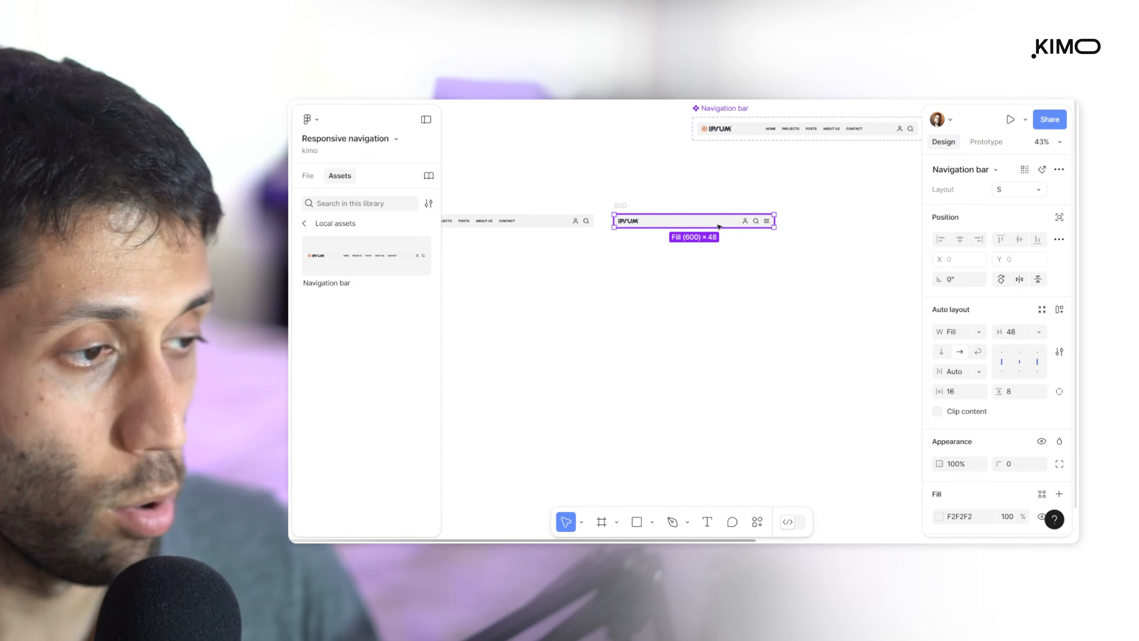
Duplicate the 600 frame to its right and name the copy 320
click(622, 205)
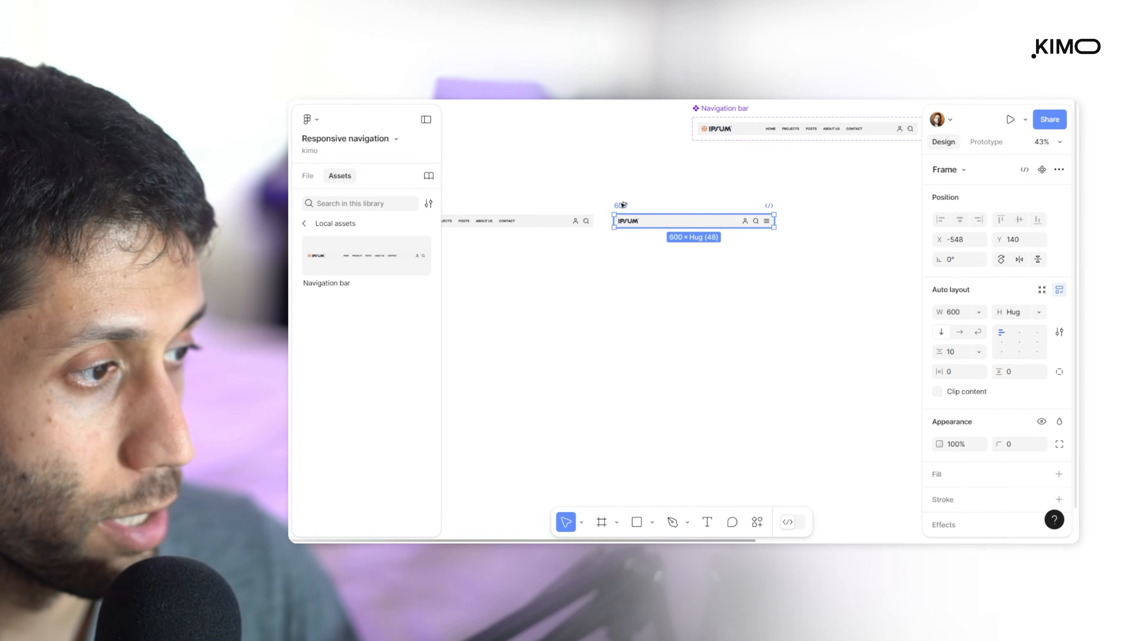
drag(621, 207, 803, 219)
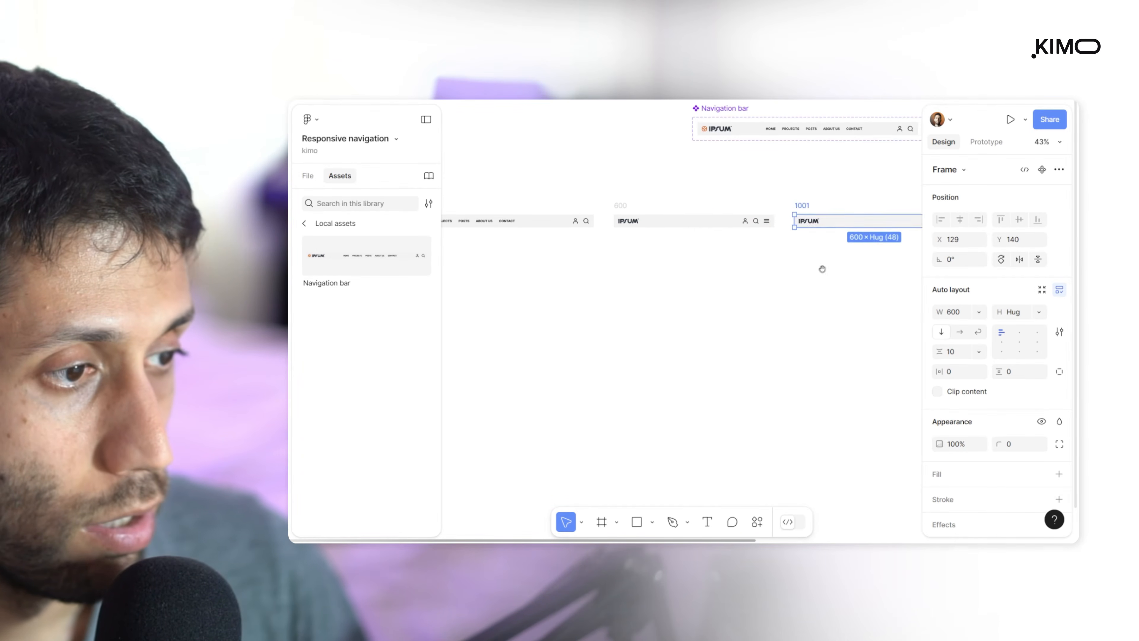
scroll(718, 269, right, 5)
text(3200)
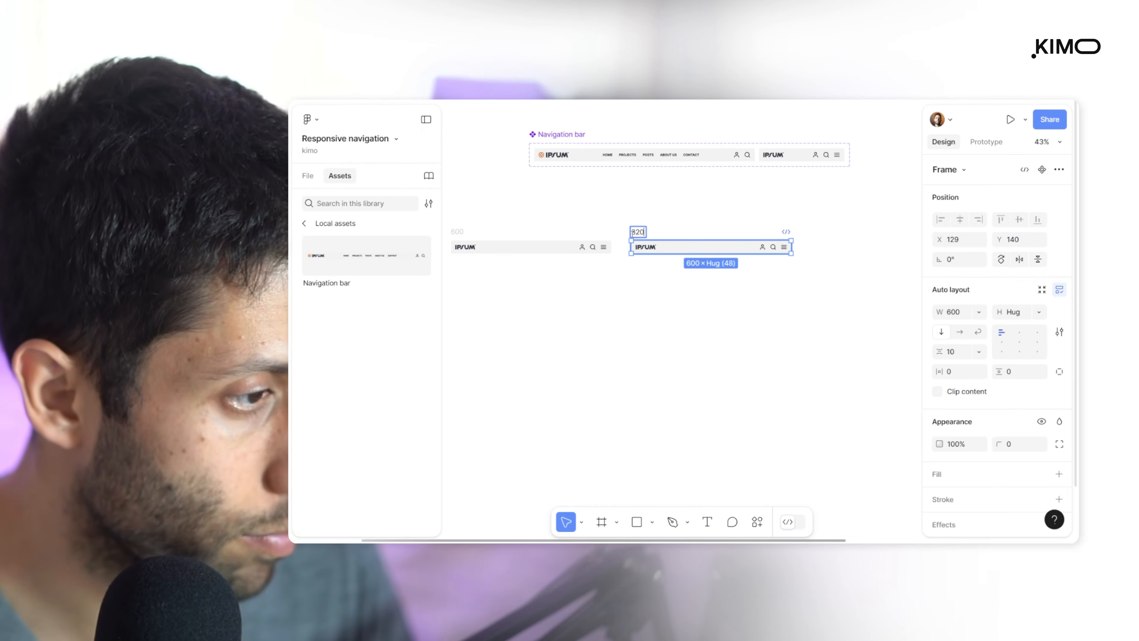
key(BackSpace)
key(Return)
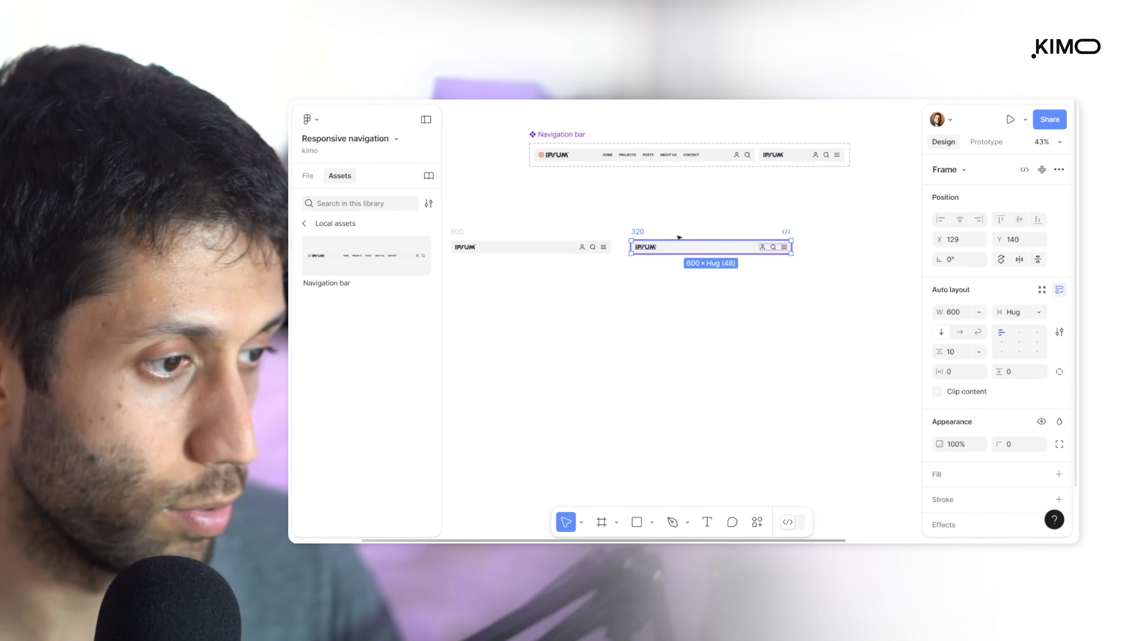
Duplicate the 1000 frame to its left, name the copy 1400 and set its width to 1400
drag(704, 270, 550, 271)
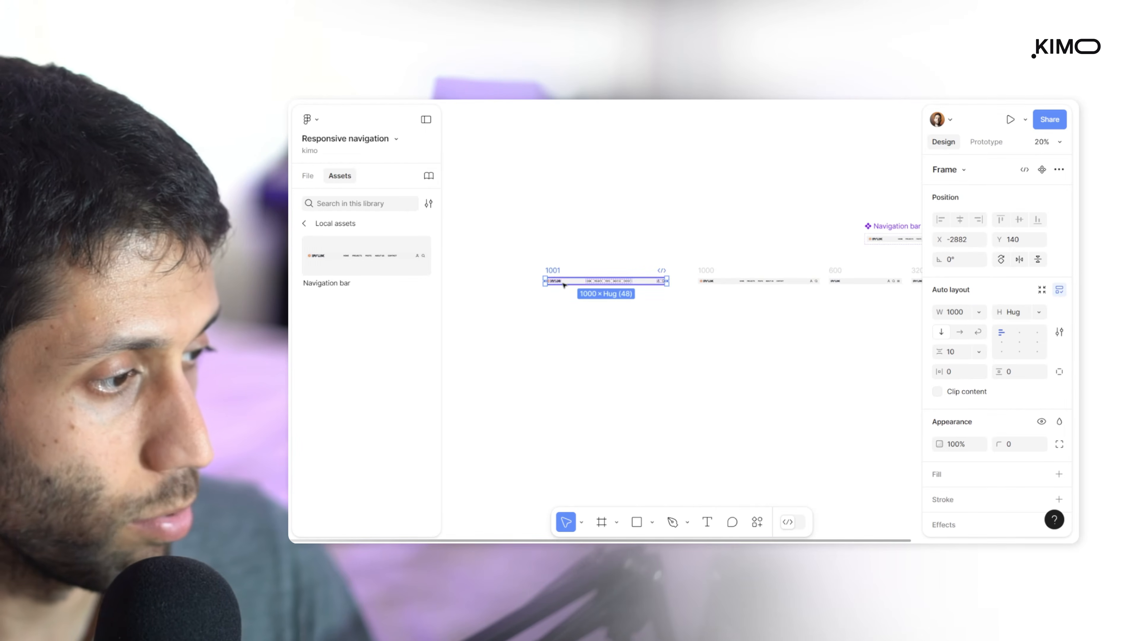
scroll(550, 271, up, 4)
double_click(532, 263)
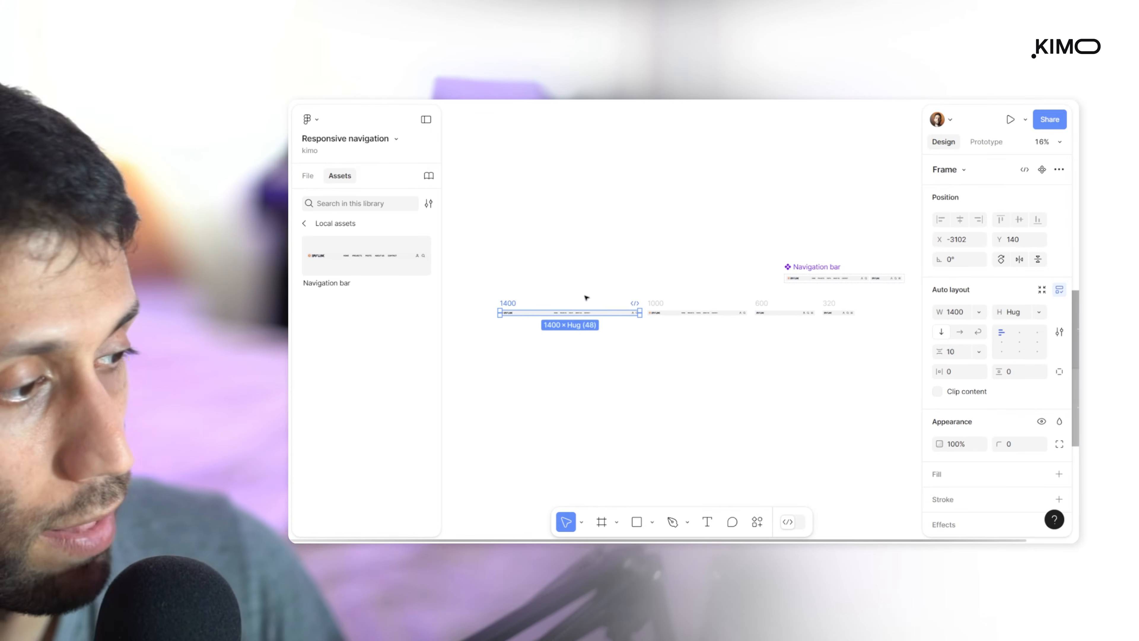
Examine the 1400, 1000, 600 and 320 breakpoint frames against the Navigation bar component's L and S variants
scroll(551, 309, up, 2)
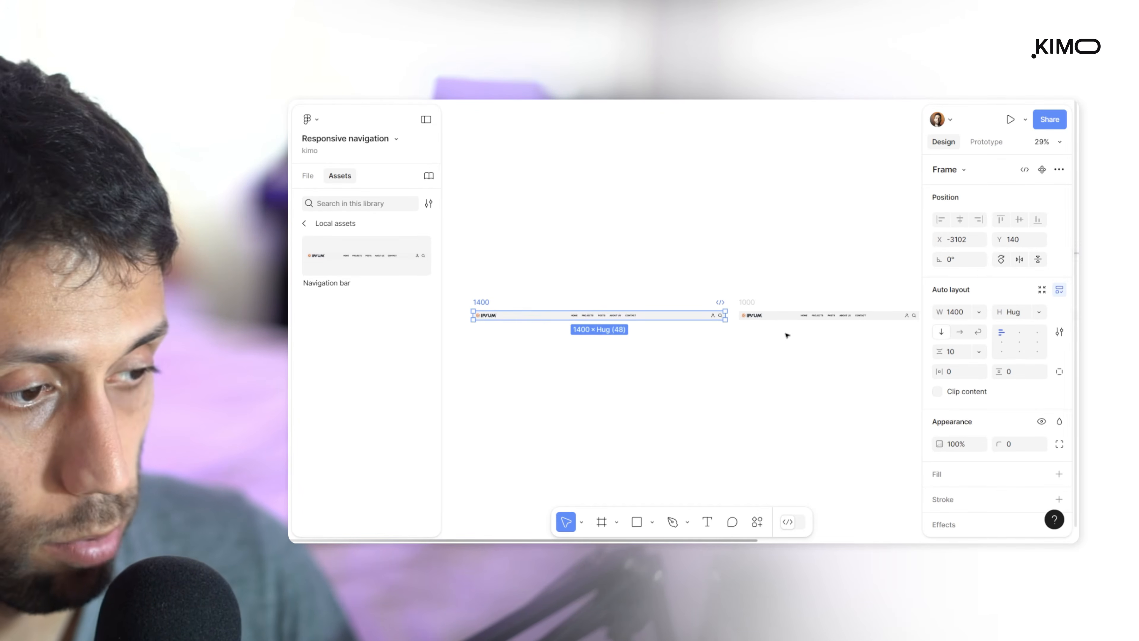
drag(807, 362, 551, 380)
drag(769, 284, 656, 295)
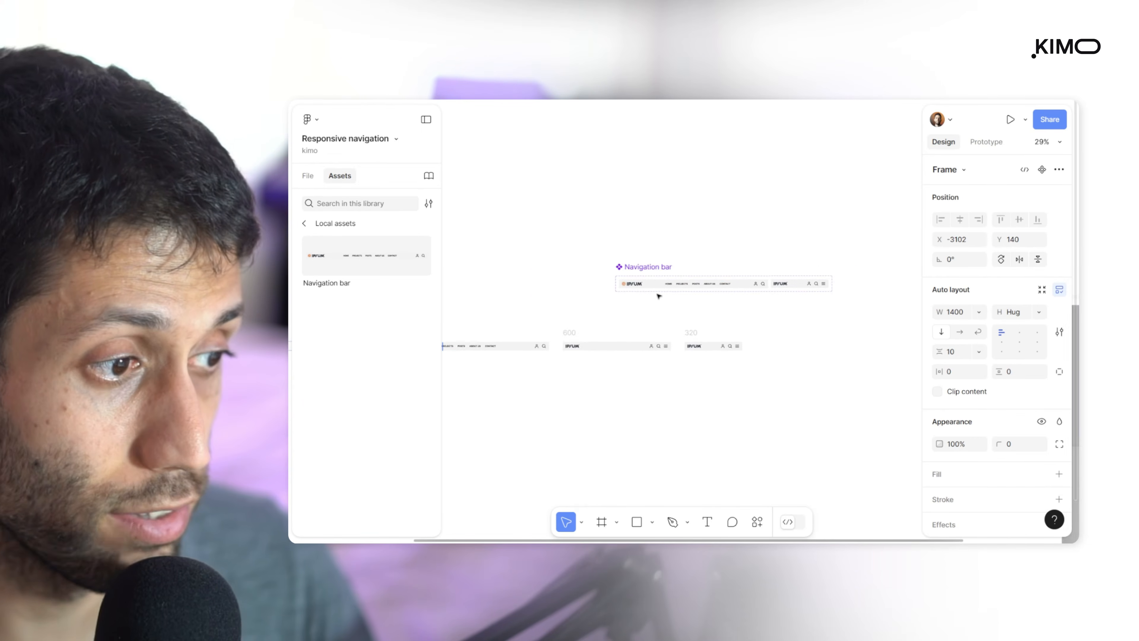
scroll(722, 286, up, 3)
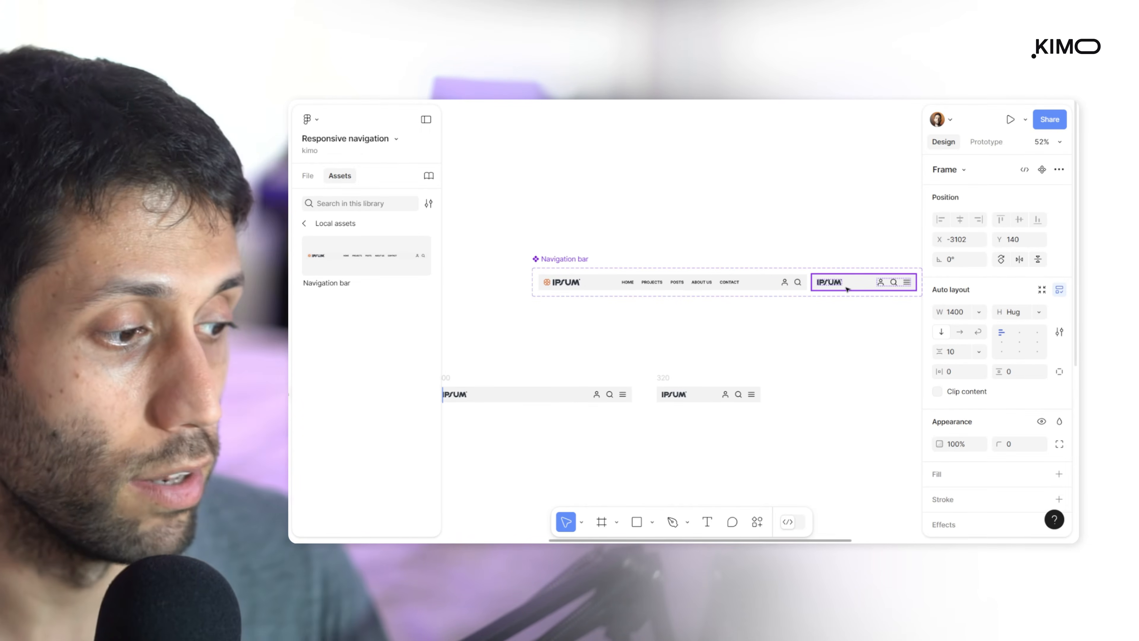
scroll(847, 289, down, 4)
drag(690, 372, 807, 356)
scroll(807, 301, up, 3)
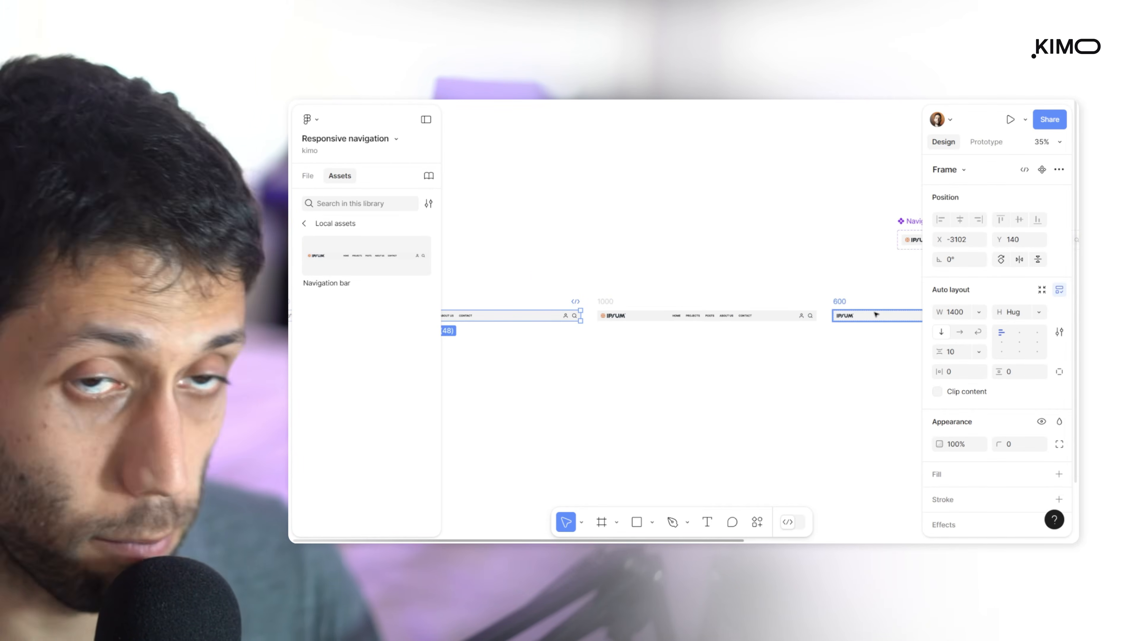
scroll(876, 314, down, 3)
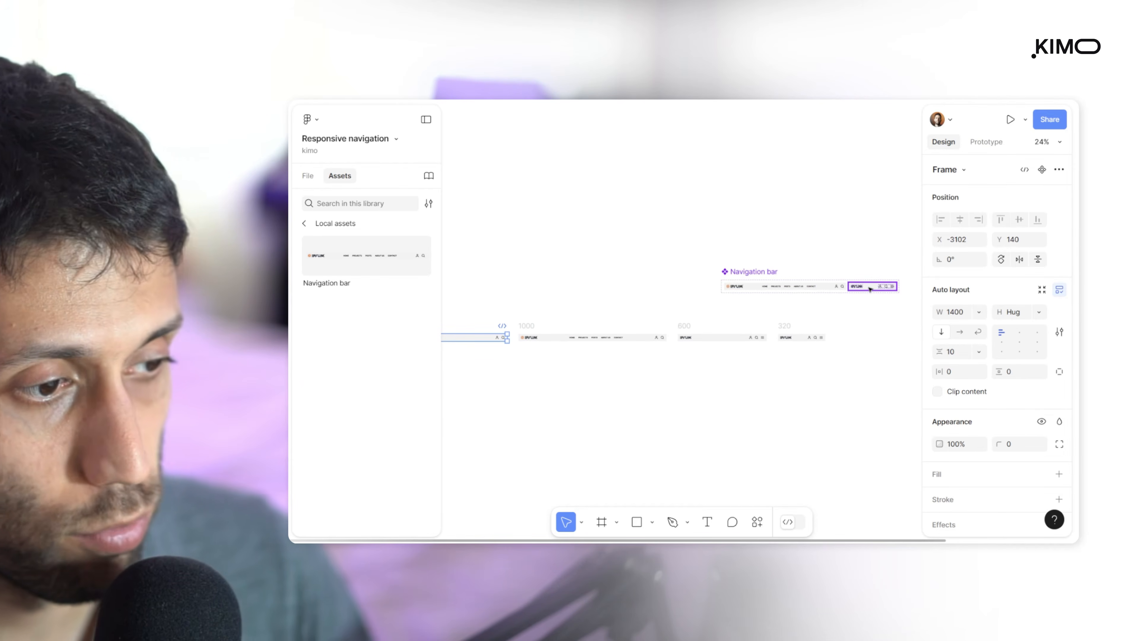
scroll(718, 342, up, 3)
scroll(740, 370, left, 5)
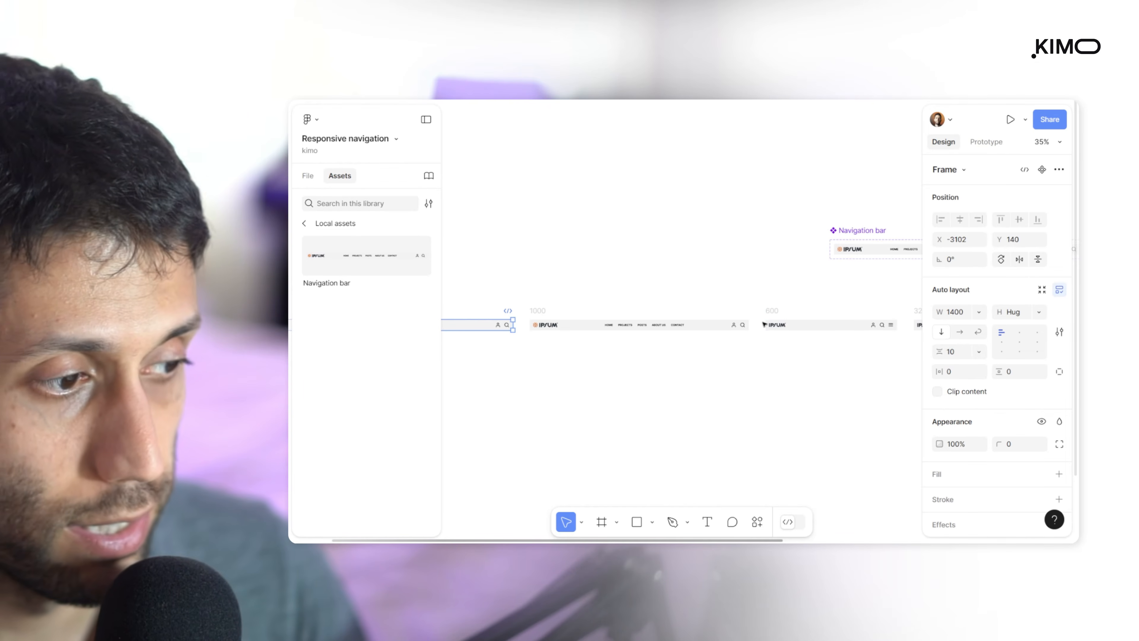
scroll(725, 313, right, 5)
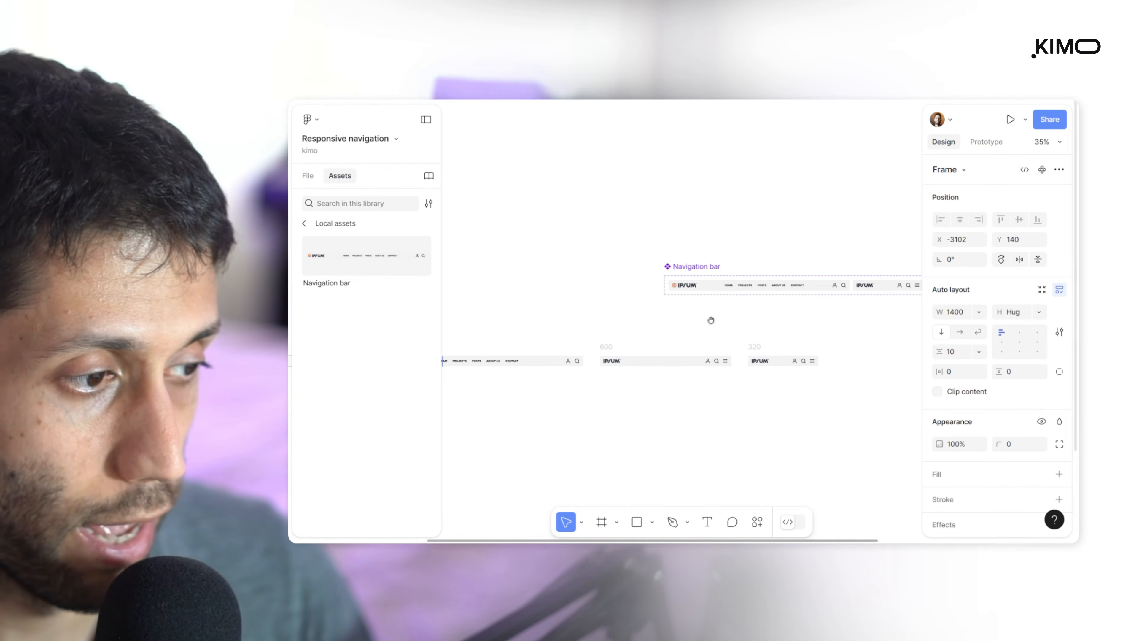
Select the 1400, 1000, 600 and 320 frames and run the Responsively plugin on them
scroll(713, 318, down, 5)
click(721, 313)
drag(538, 276, 904, 344)
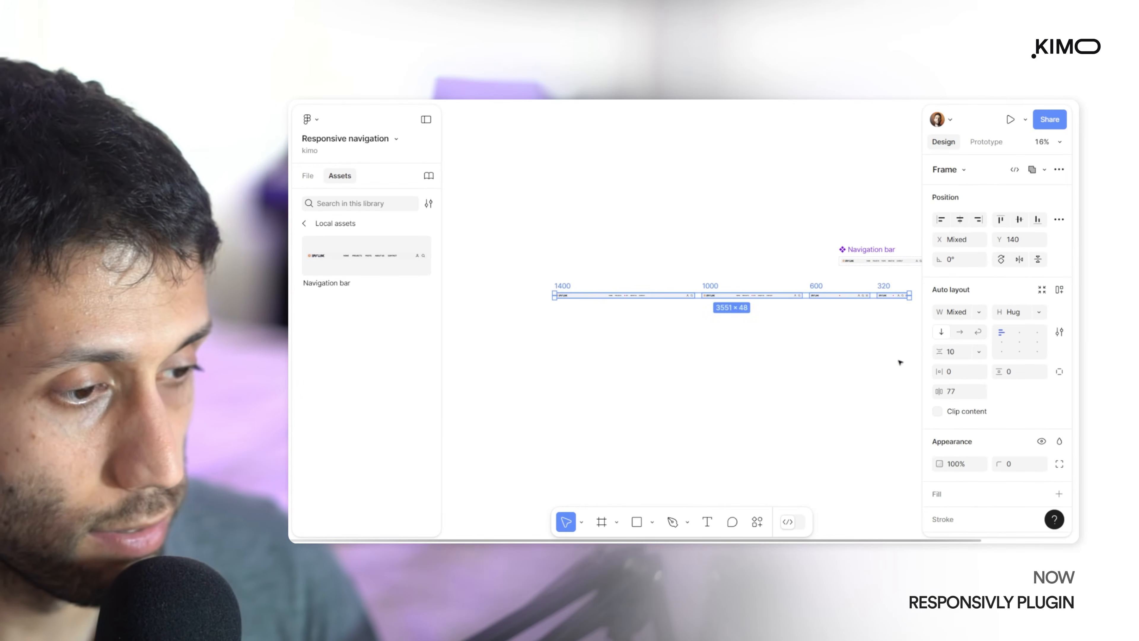
key(ctrl+k)
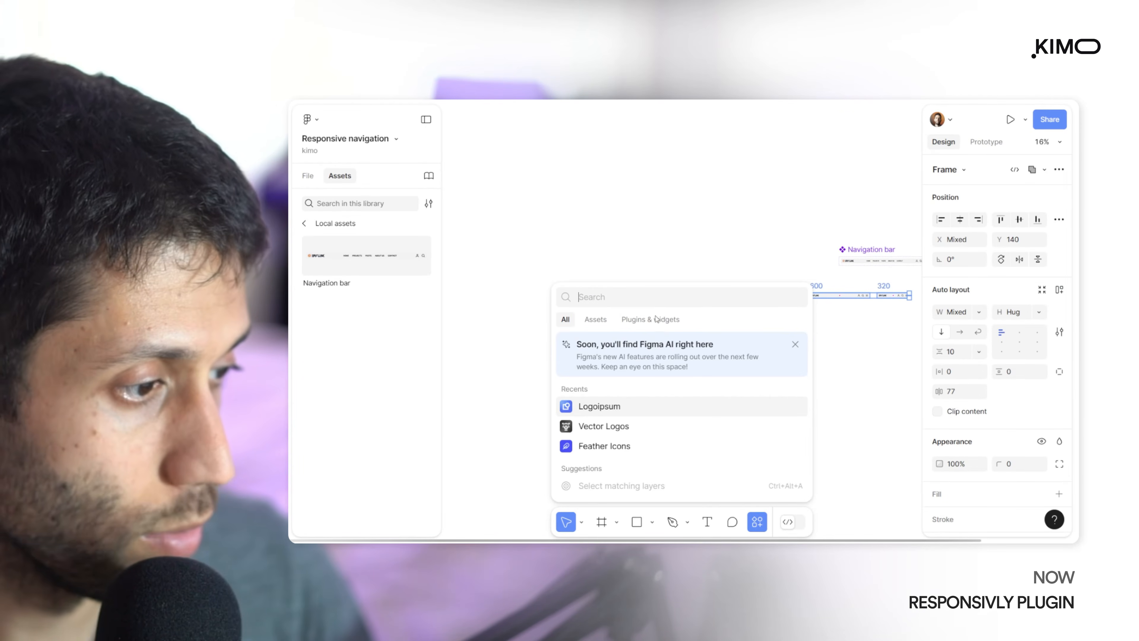
click(656, 318)
text(re)
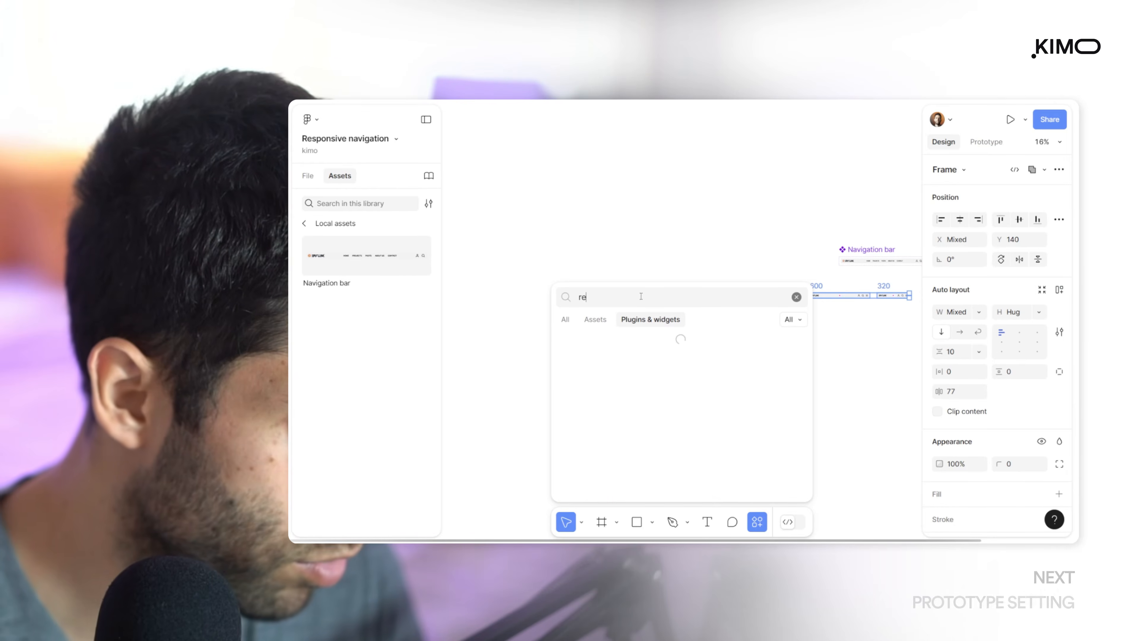
text(spo)
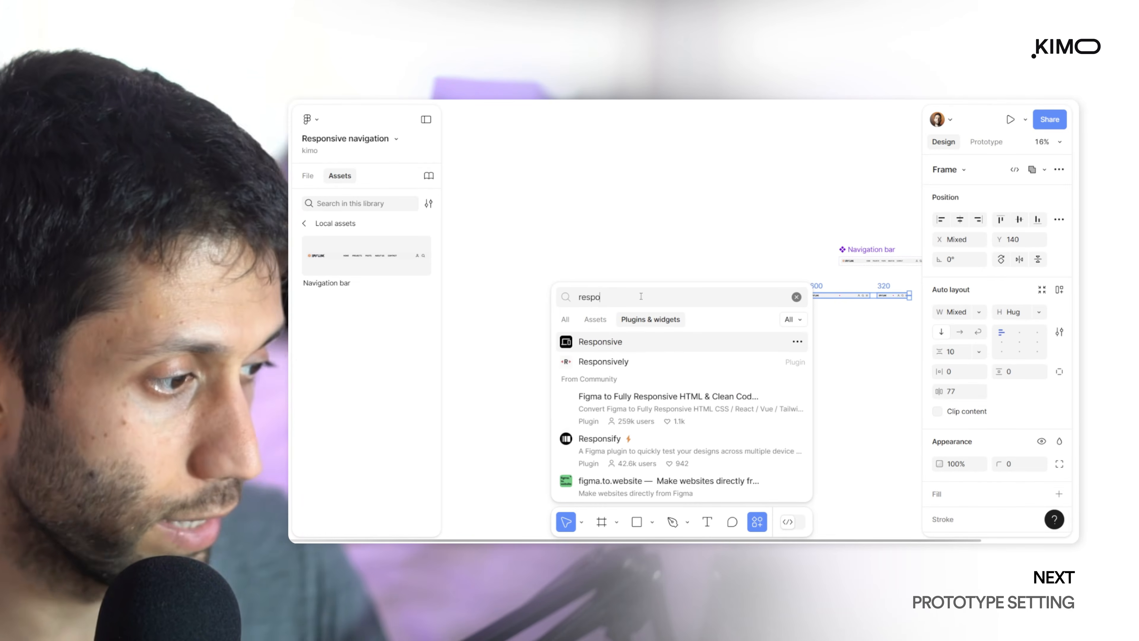
click(605, 361)
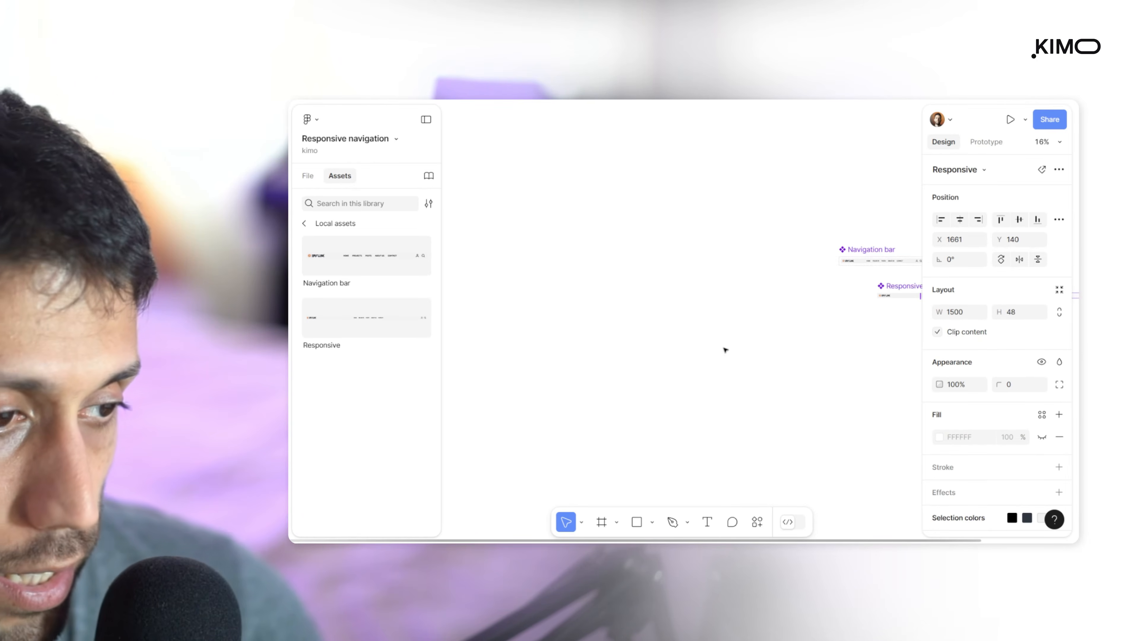
Move the Responsive component to X -1755 and its instance to X -86, clear of the Desktop frame
scroll(697, 355, right, 5)
drag(704, 302, 469, 300)
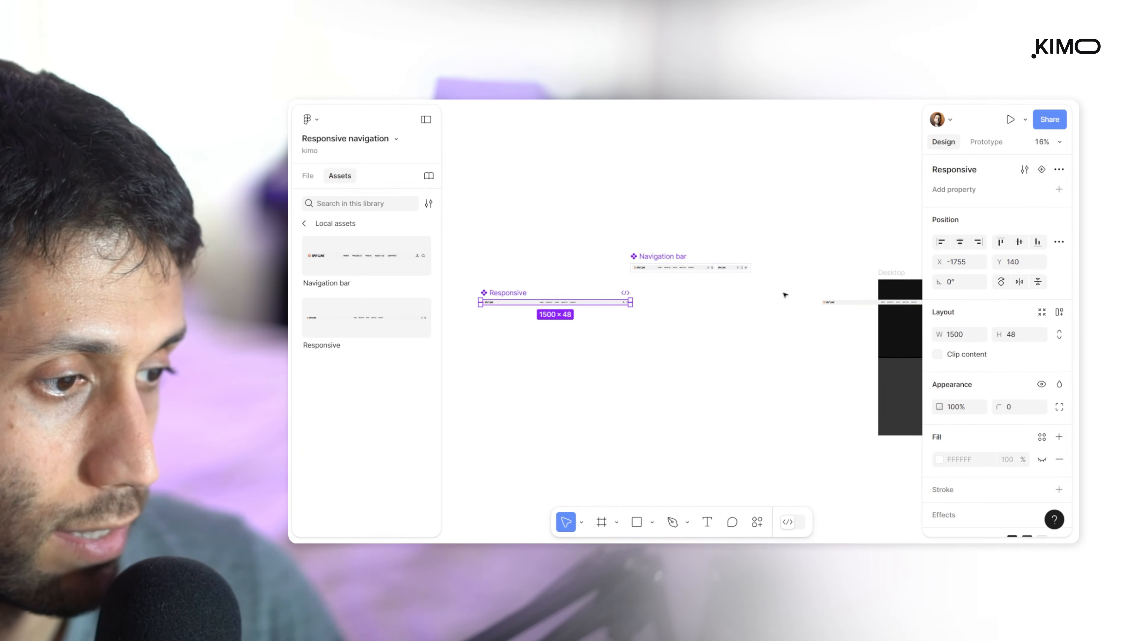
drag(845, 303, 671, 303)
scroll(671, 304, up, 3)
drag(806, 350, 682, 362)
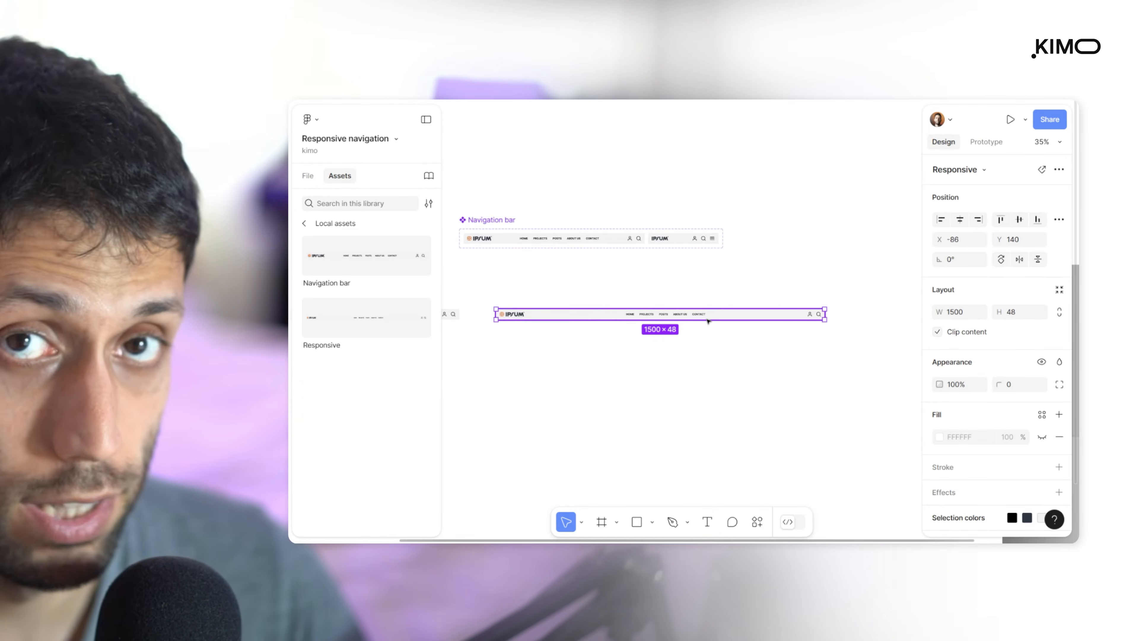
Paste a copy of the Responsive instance into the Desktop frame and reorder it above both sections
scroll(558, 339, down, 3)
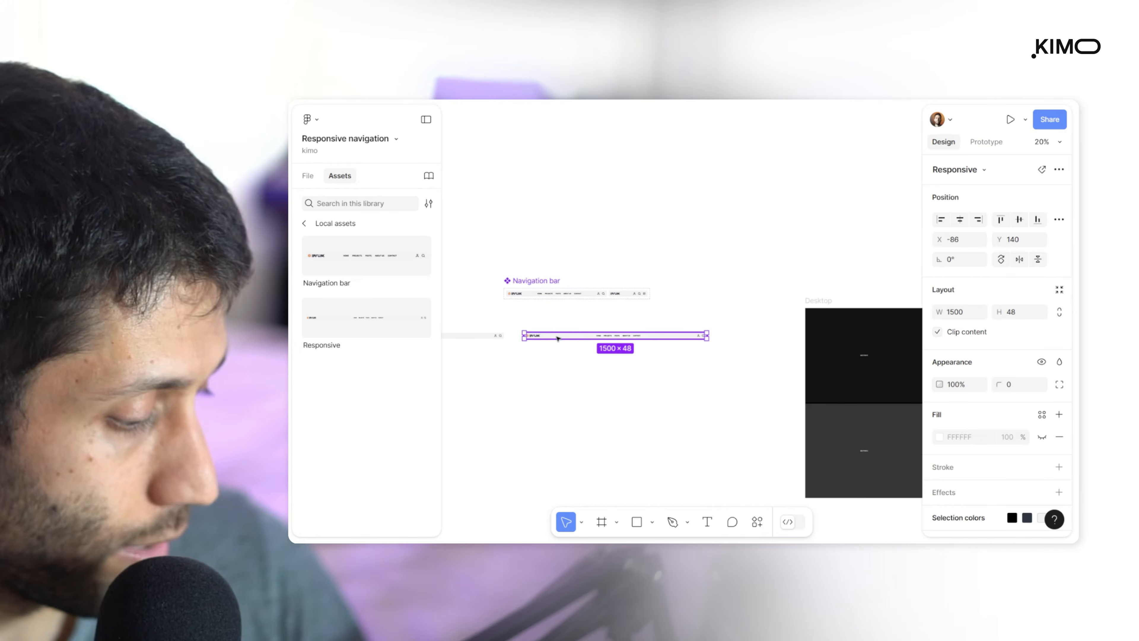
drag(687, 313, 595, 313)
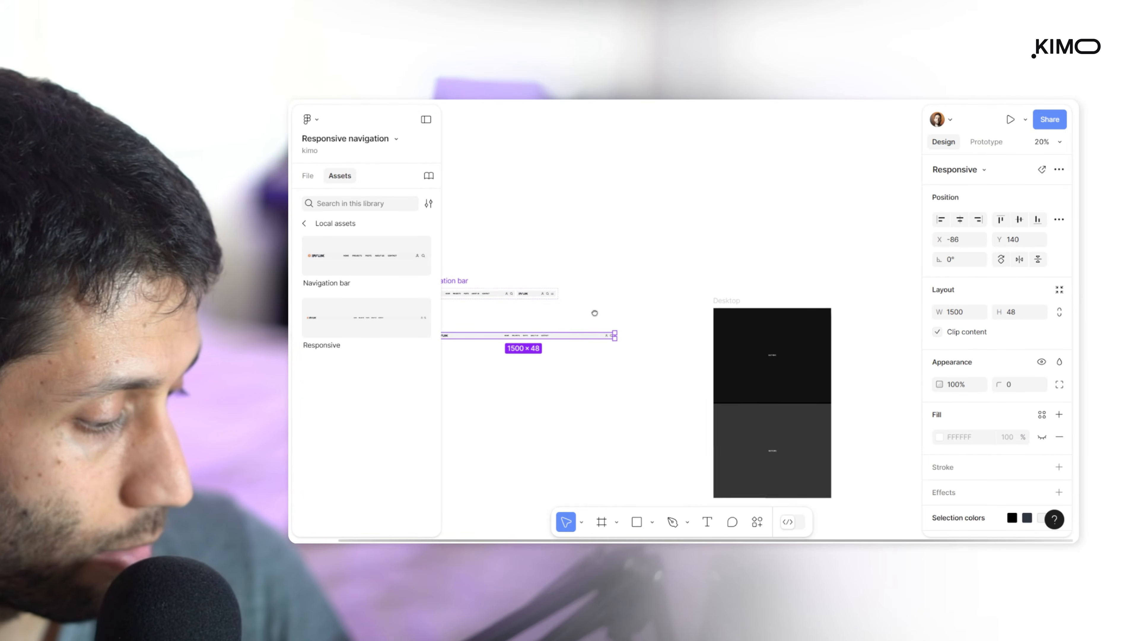
click(728, 301)
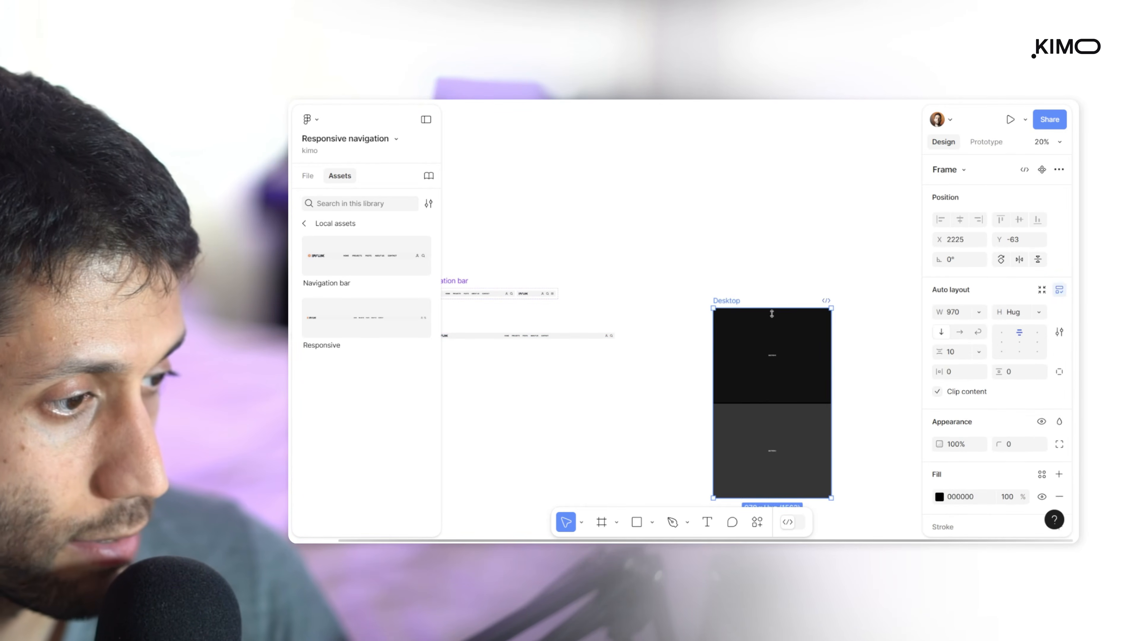
scroll(794, 317, up, 5)
key(ctrl+v)
scroll(795, 319, down, 4)
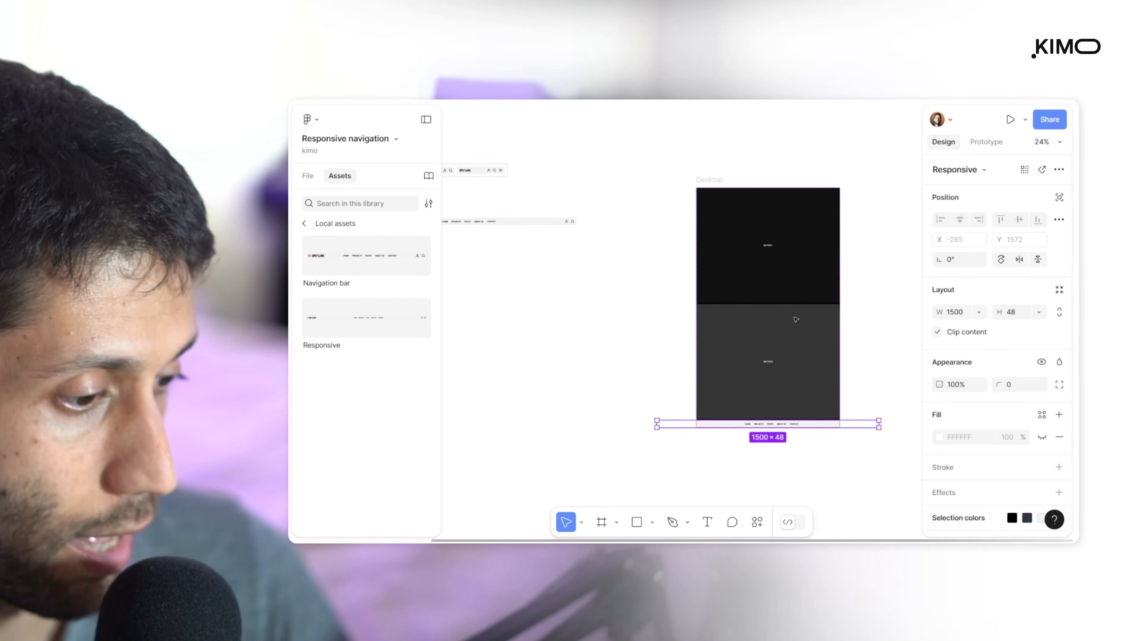
key(Up)
key(Up)
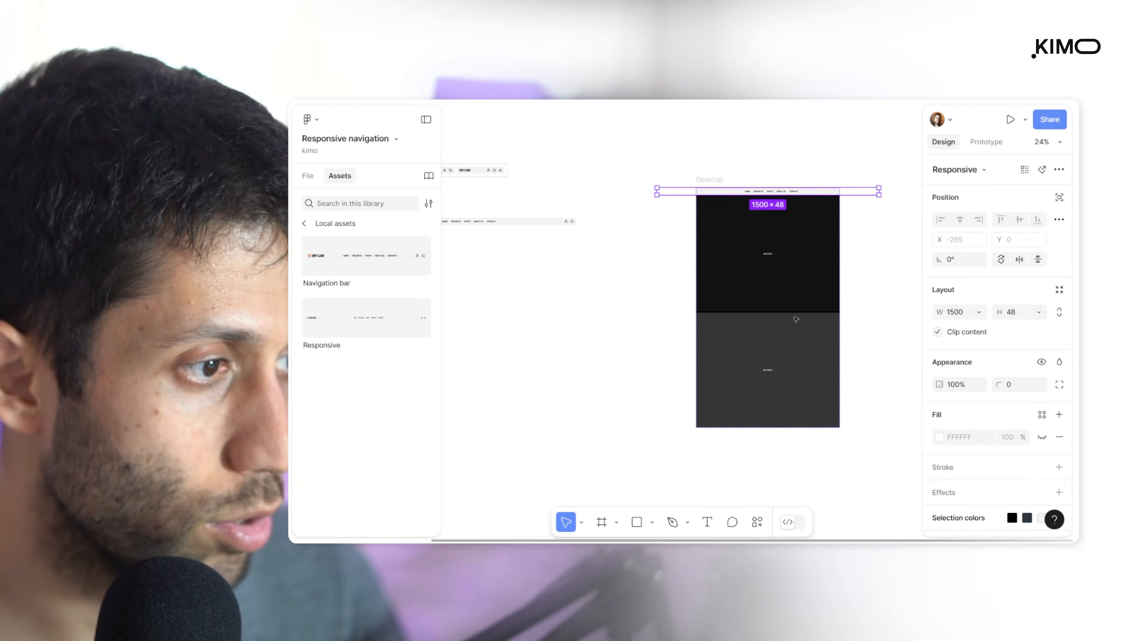
Set the width of the Responsive instance inside the Desktop frame to Fill container
scroll(819, 157, up, 4)
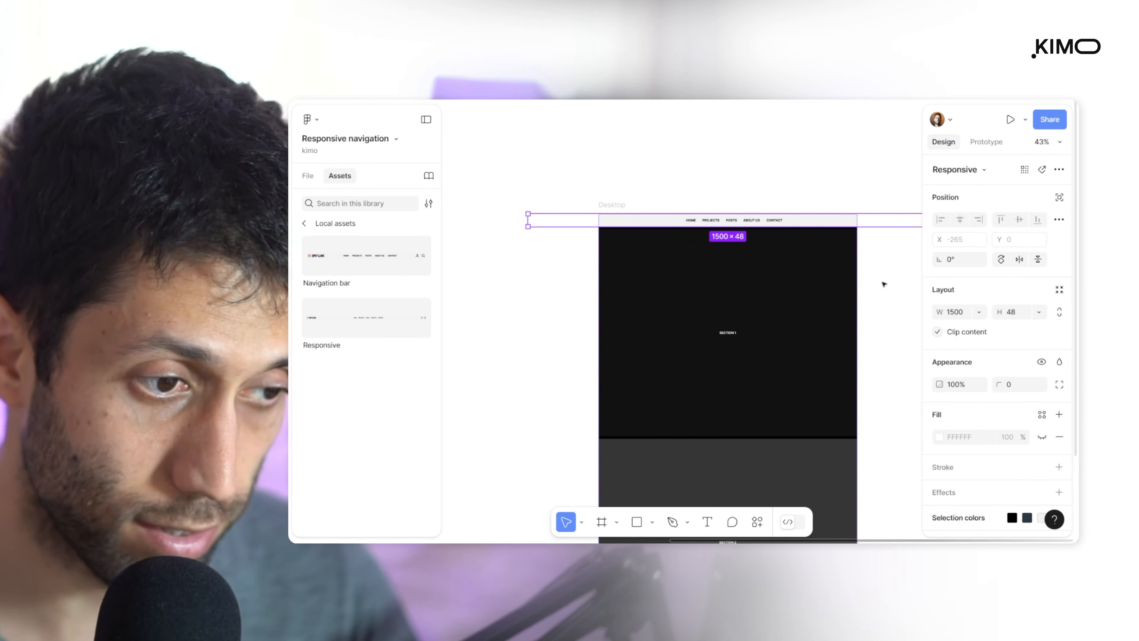
click(883, 286)
drag(883, 286, 823, 325)
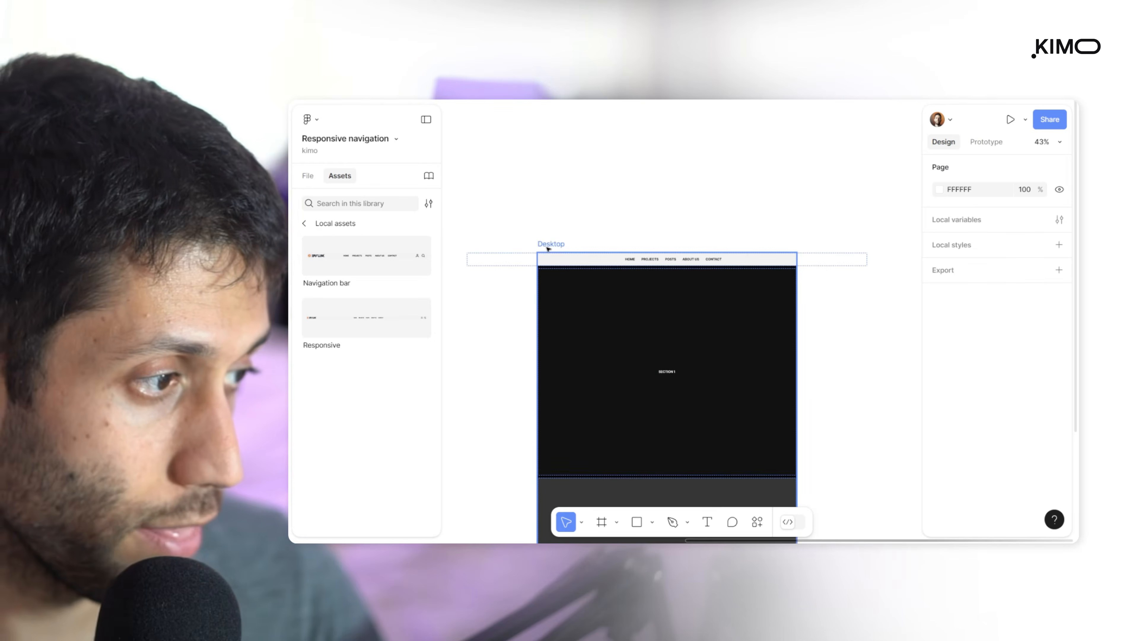
click(548, 245)
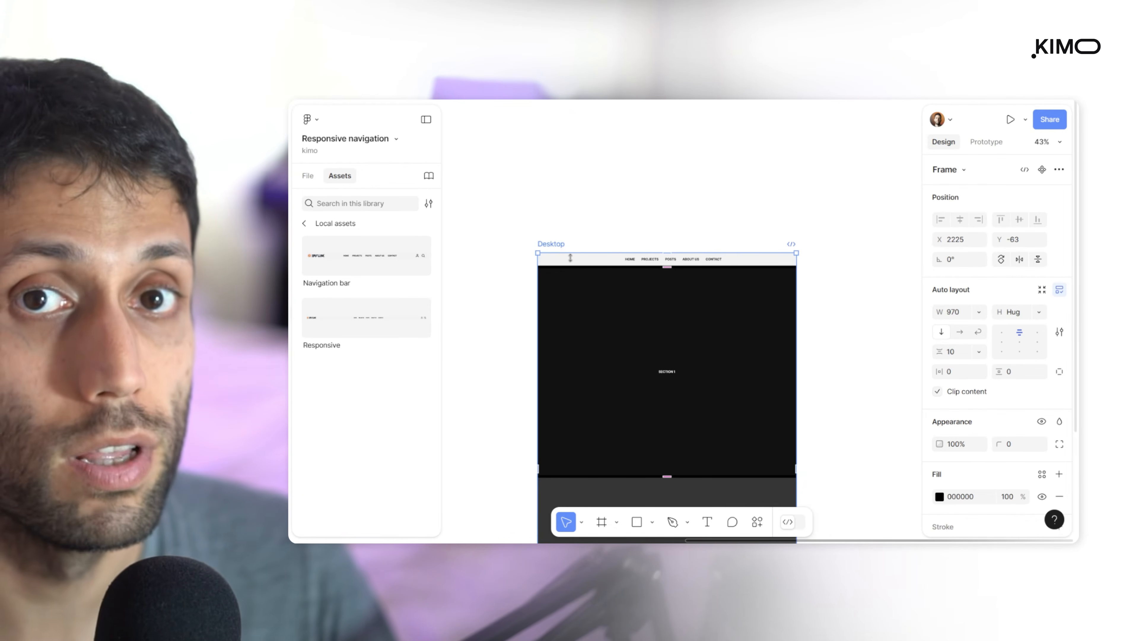
click(606, 261)
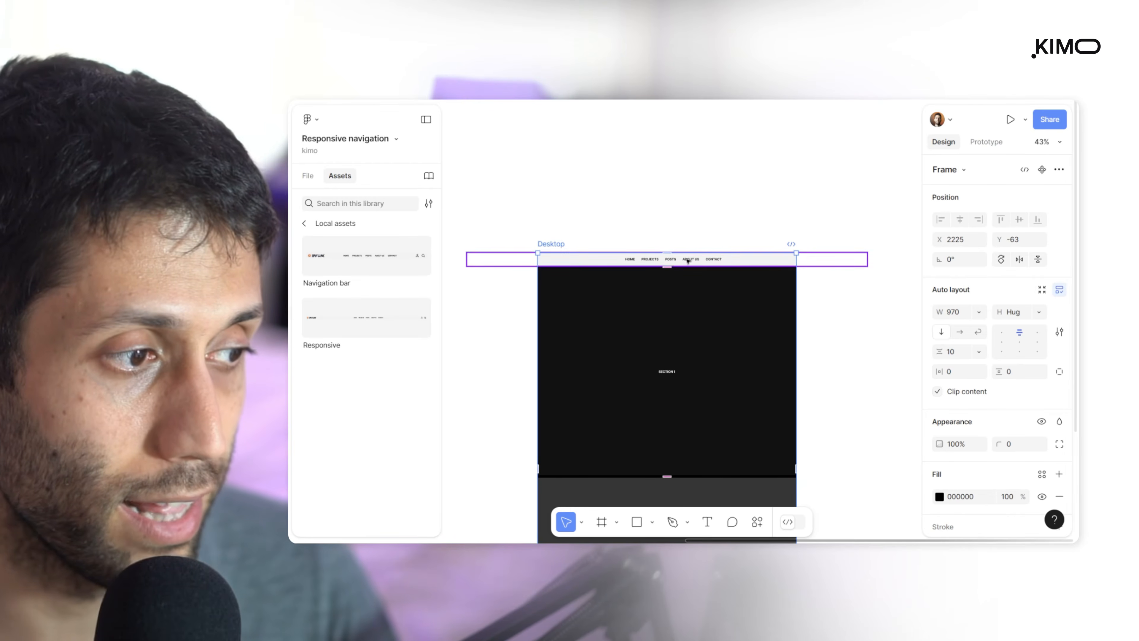
mouse_move(870, 261)
mouse_down()
mouse_move(834, 262)
mouse_move(883, 260)
mouse_up()
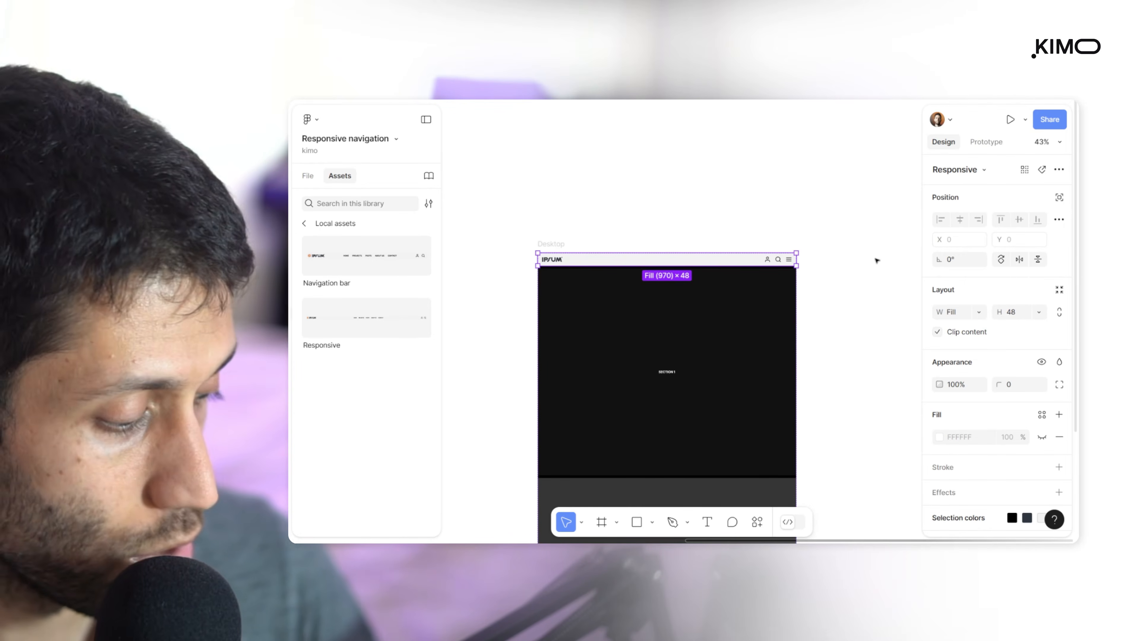
key(ctrl+z)
click(980, 313)
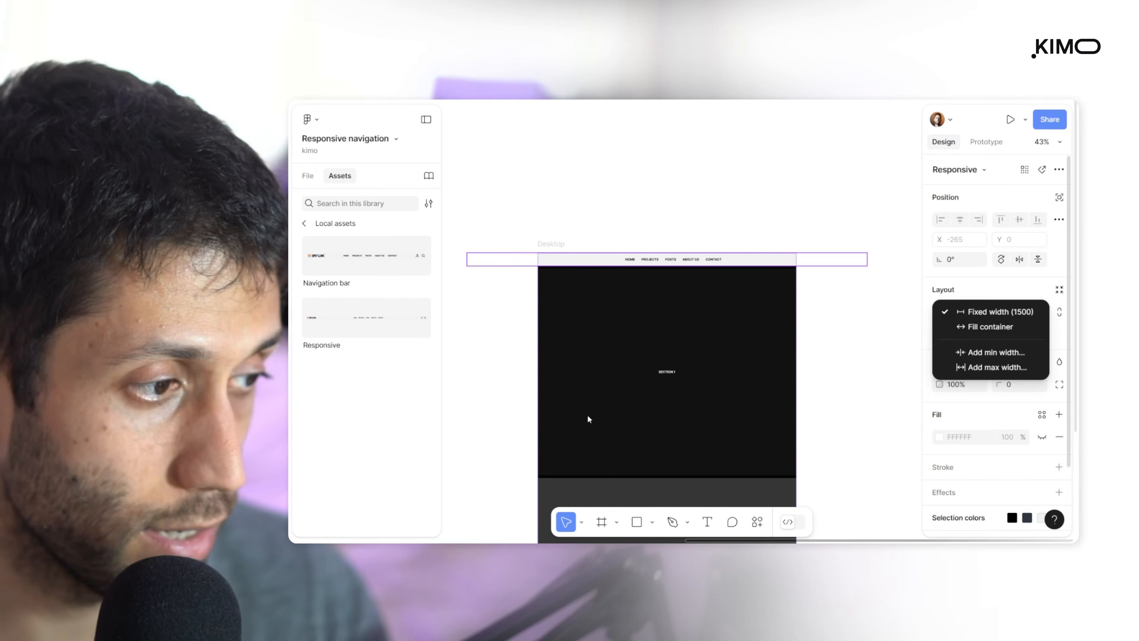
click(987, 330)
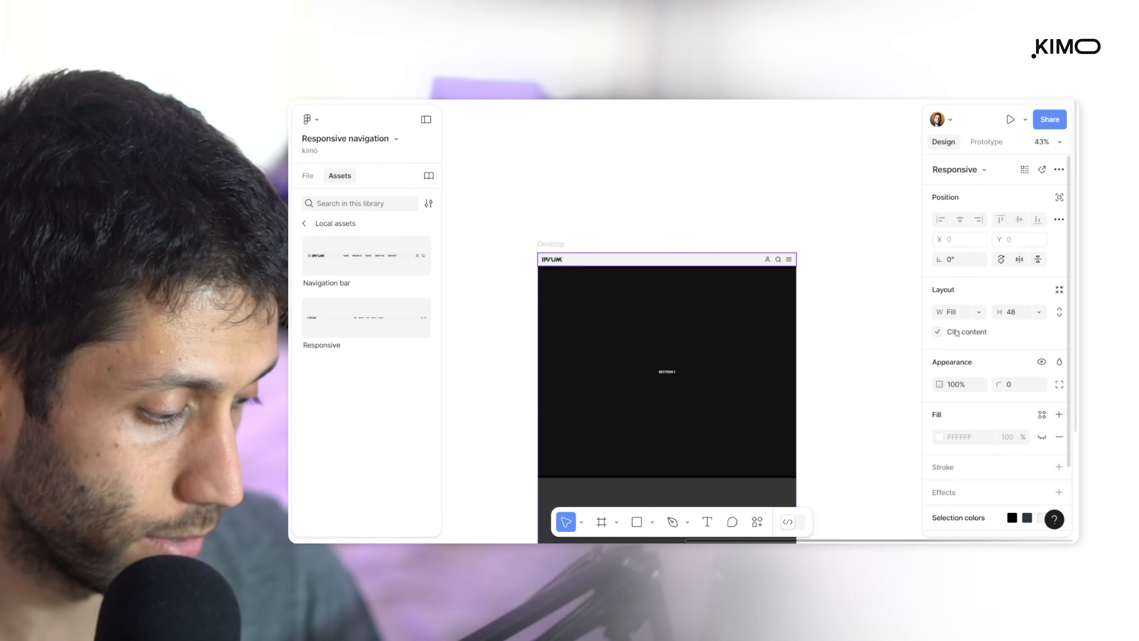
Resize the Desktop frame to a width of 1005 to test the Responsive instance, and review the components beside it
scroll(600, 239, down, 5)
click(599, 239)
scroll(600, 238, down, 2)
mouse_move(672, 264)
mouse_down()
mouse_move(762, 266)
mouse_move(621, 267)
mouse_move(674, 267)
mouse_up()
scroll(601, 229, up, 3)
drag(736, 289, 686, 290)
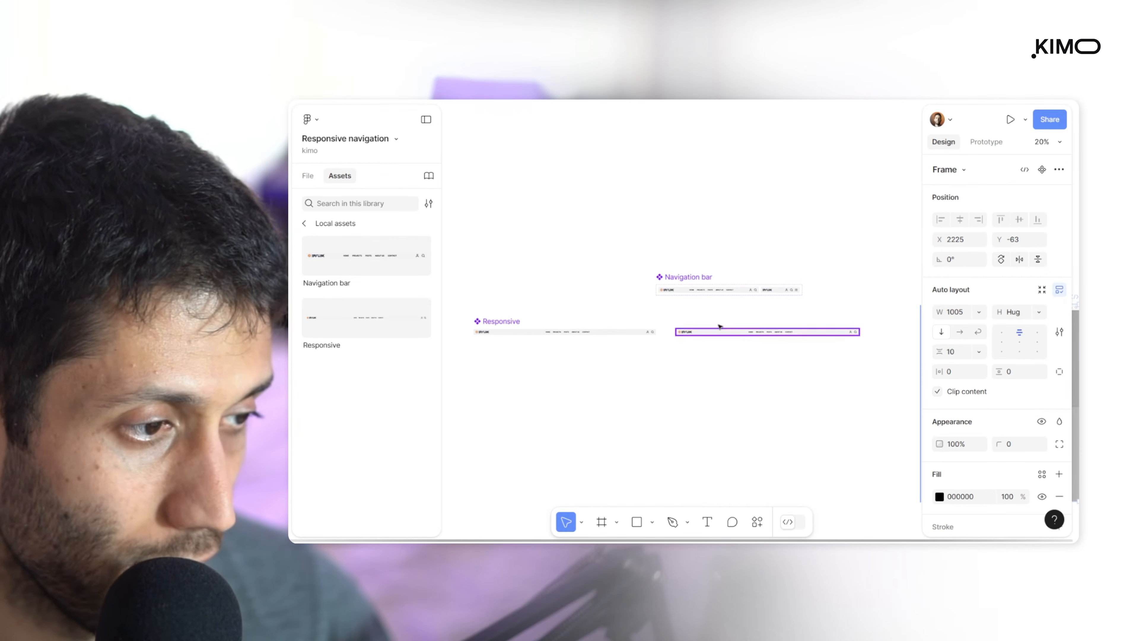
scroll(703, 343, up, 10)
scroll(601, 280, down, 6)
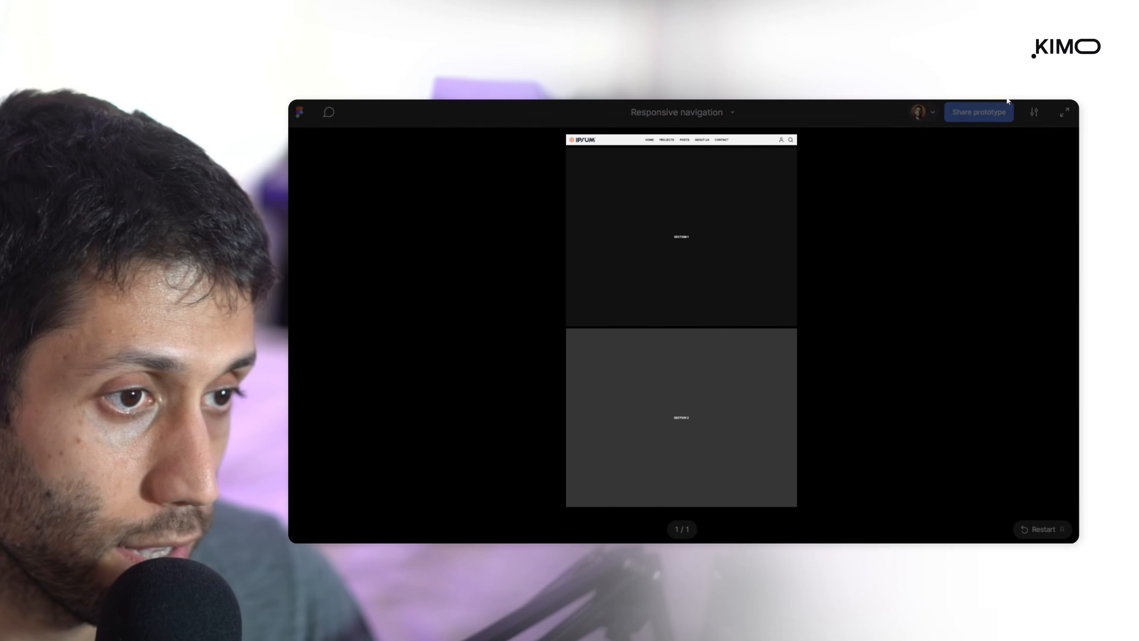
Set the prototype preview's scaling to Responsive and hide its UI
click(1034, 113)
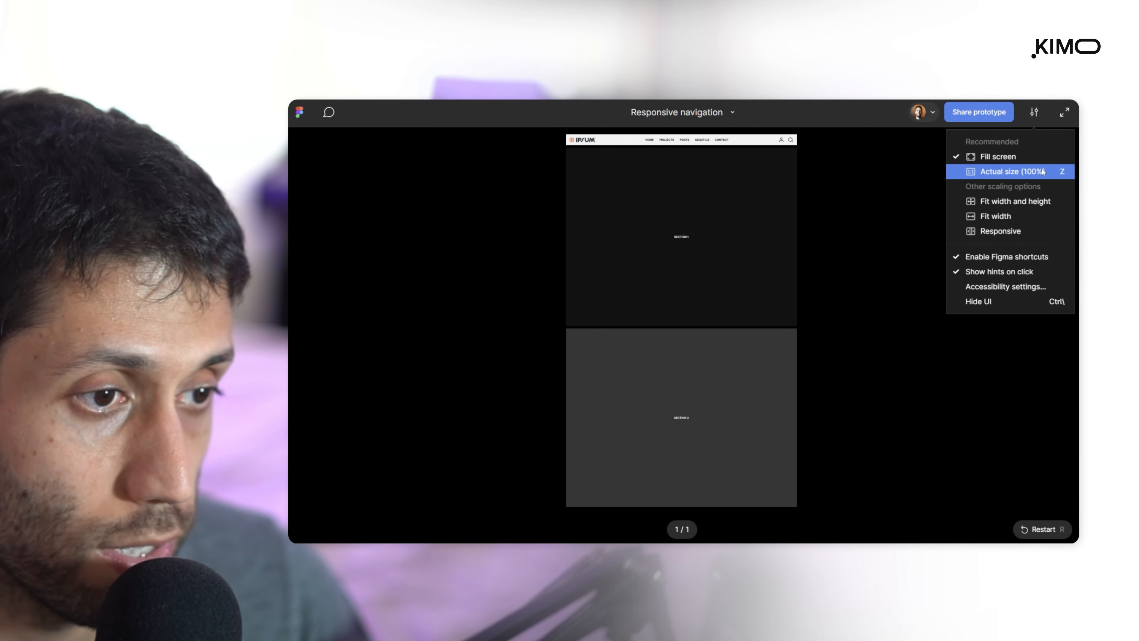
click(1000, 231)
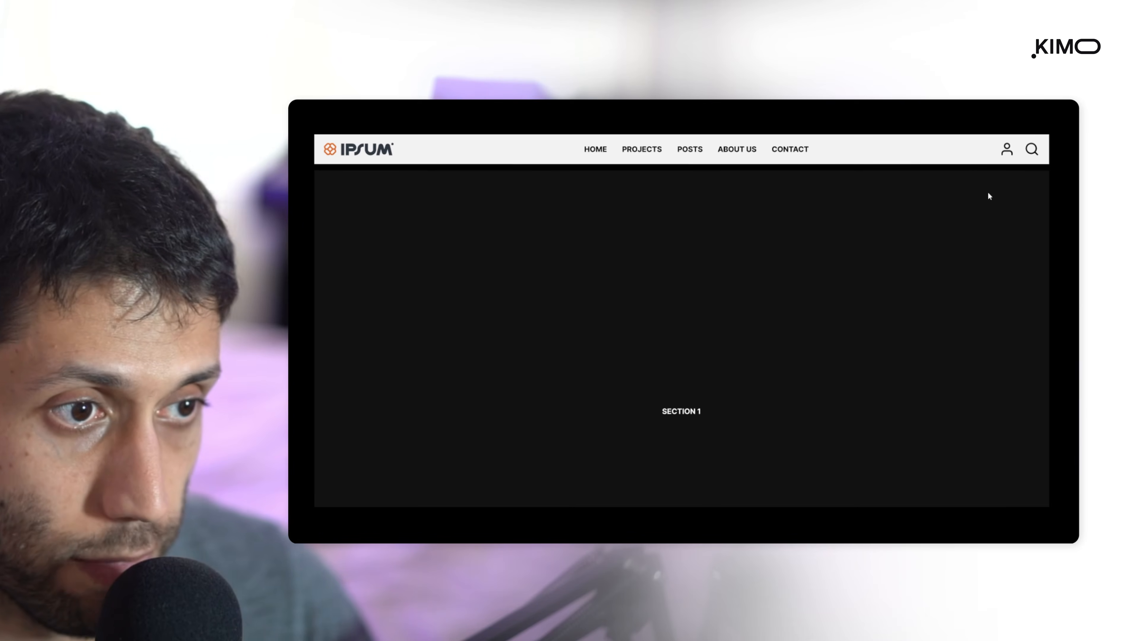
click(1040, 114)
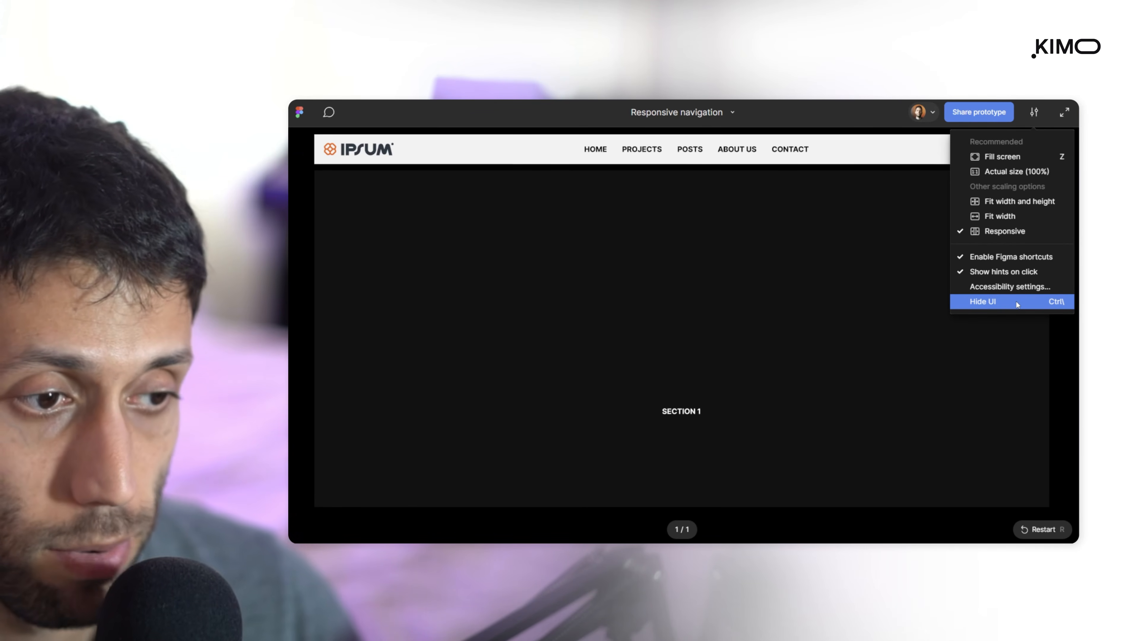
click(1016, 303)
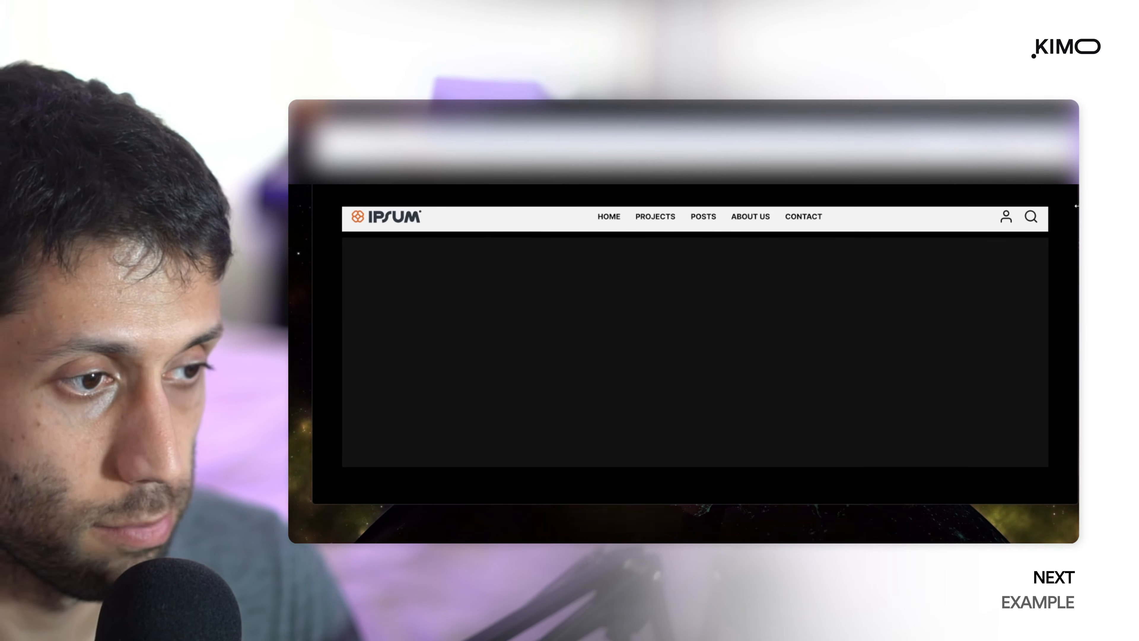
Resize the Responsive navigation and CV - Home page prototype windows between narrow and wide to check how their navigation bars adapt
drag(1076, 206, 899, 262)
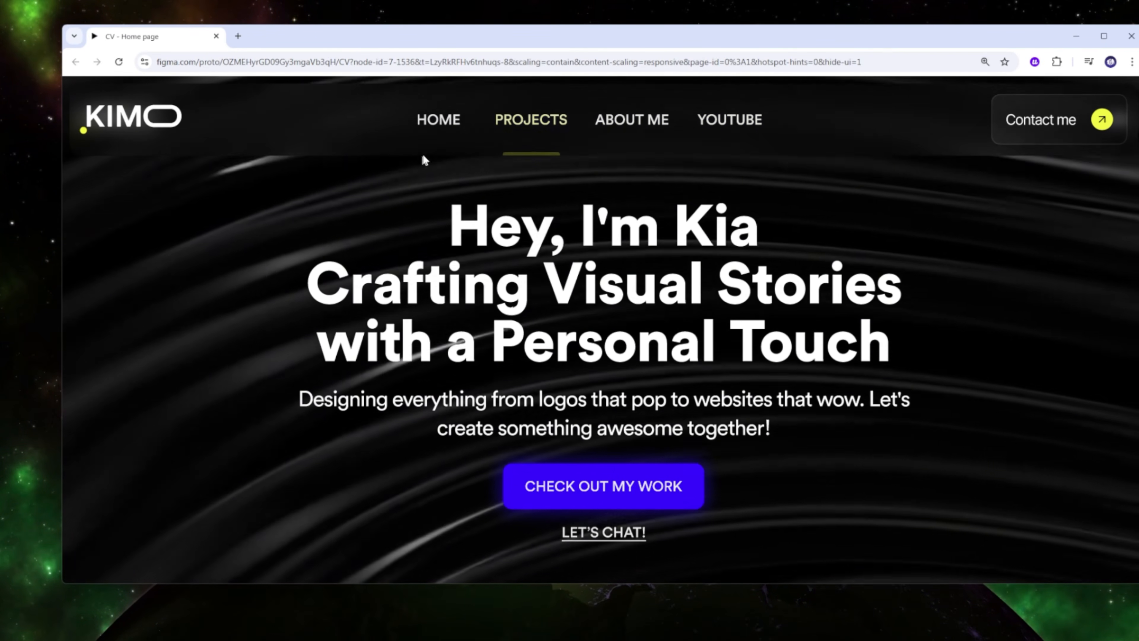
drag(60, 248, 486, 255)
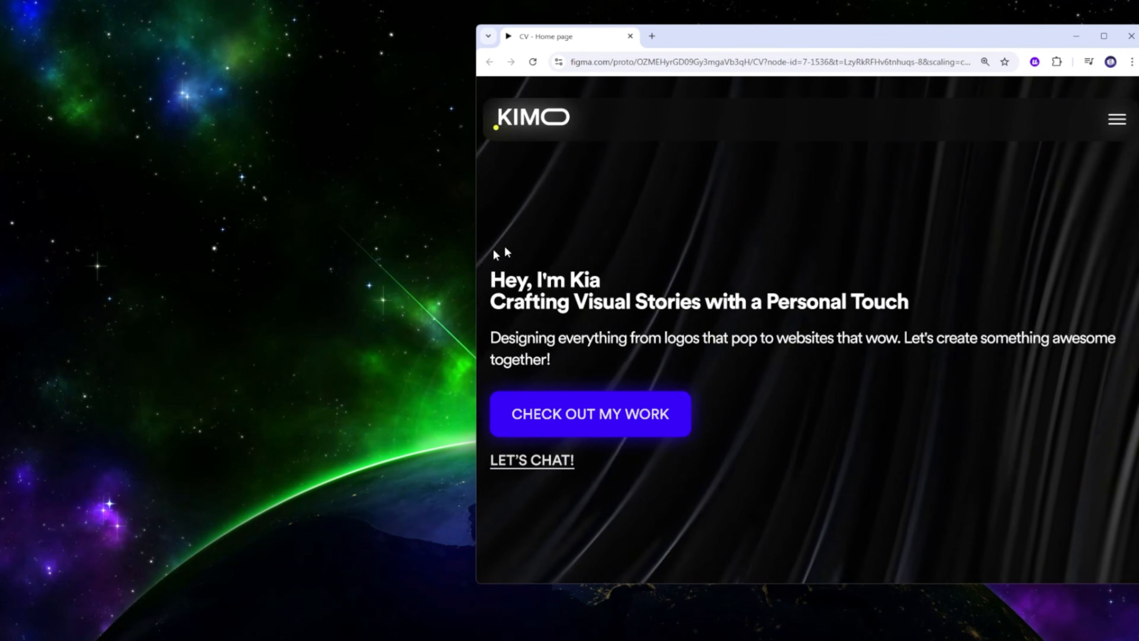
drag(762, 39, 433, 61)
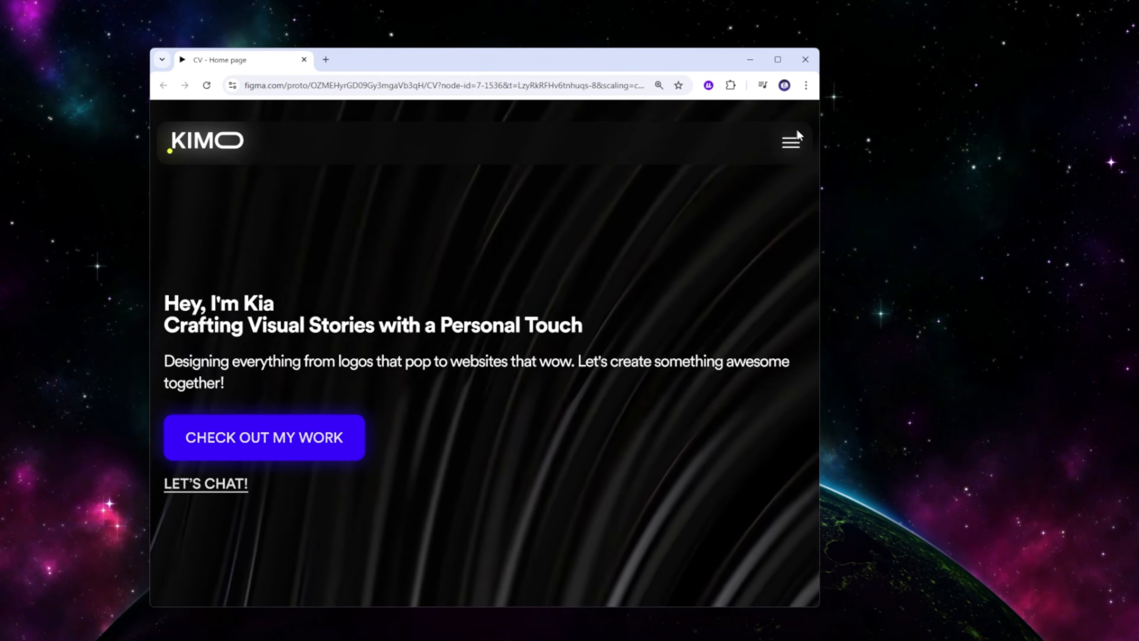
drag(819, 194, 625, 193)
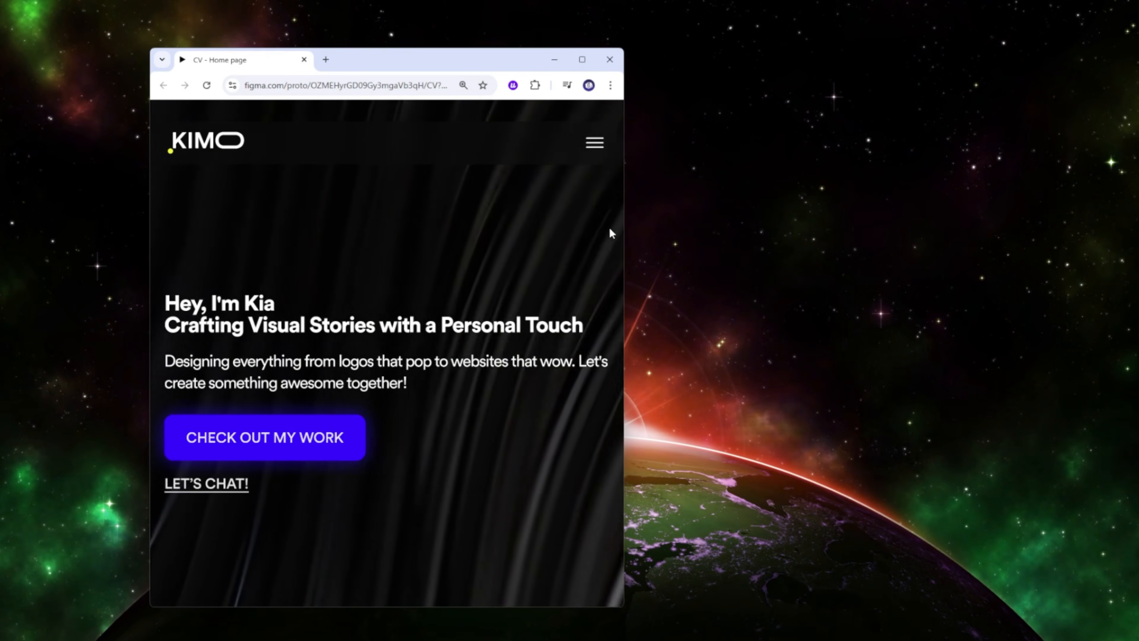
drag(623, 242, 1060, 229)
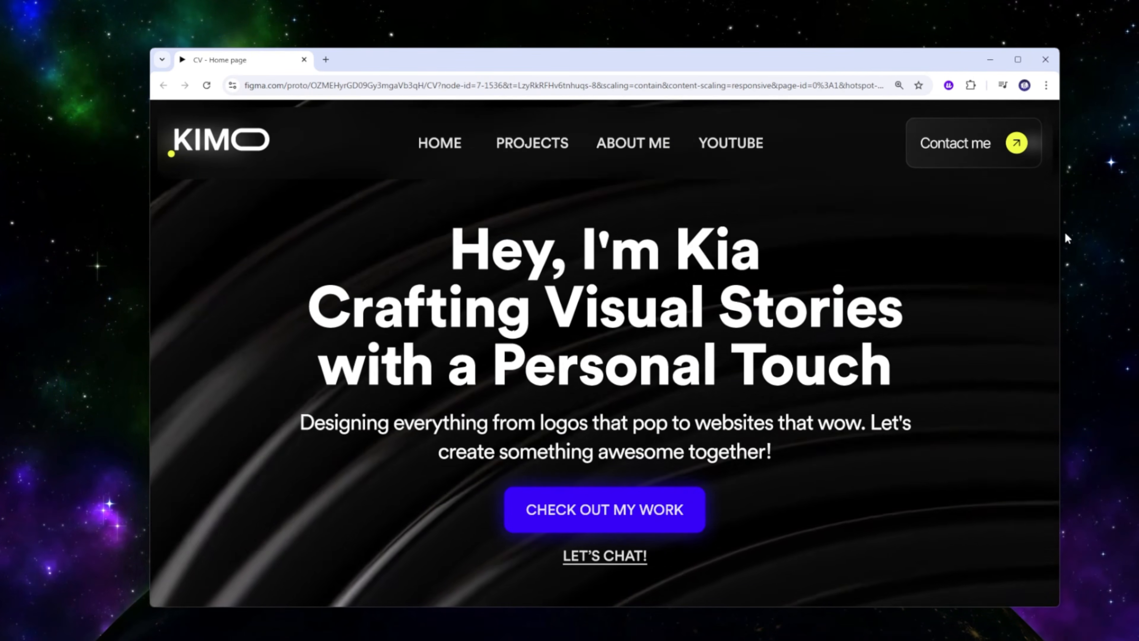